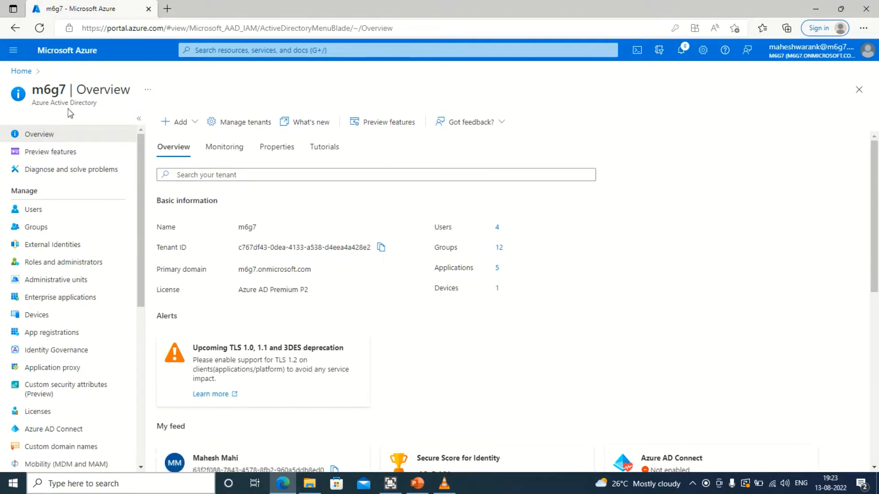
Step: Open the tenant's enterprise applications and look through the overview page and the list of all applications
{"action": "left_click", "coordinate": [90, 294]}
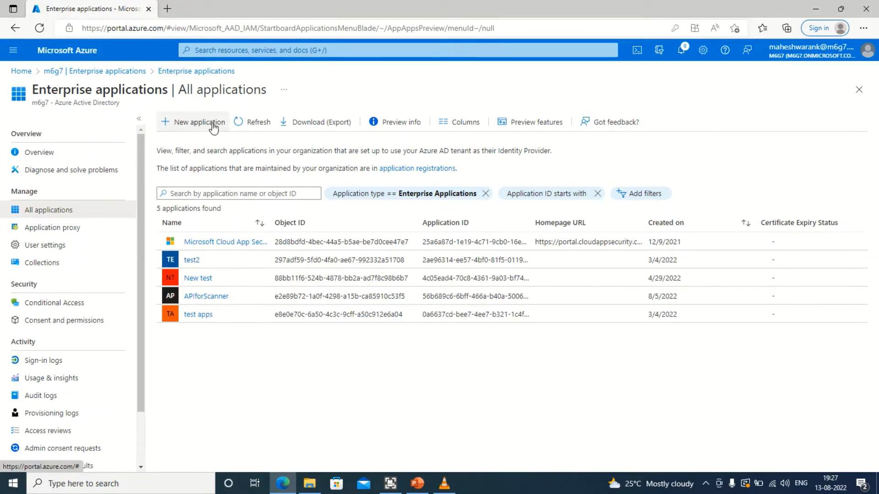
{"action": "left_click", "coordinate": [55, 154]}
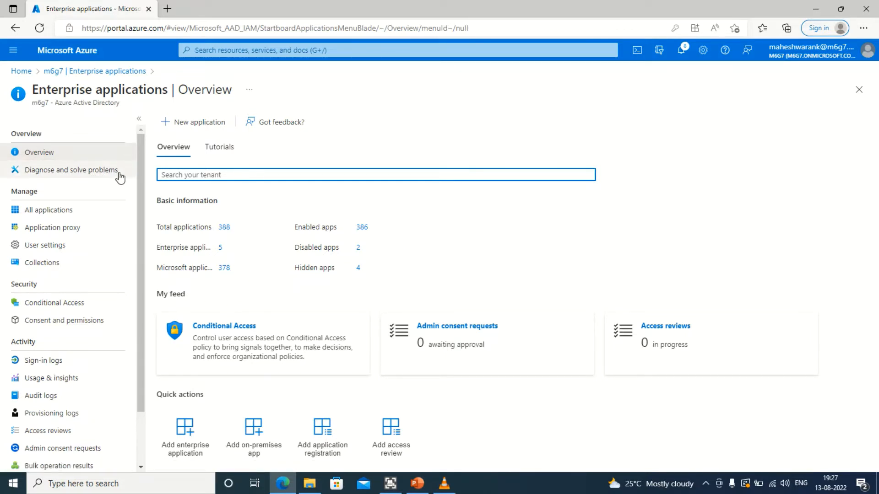
{"action": "left_click", "coordinate": [71, 213]}
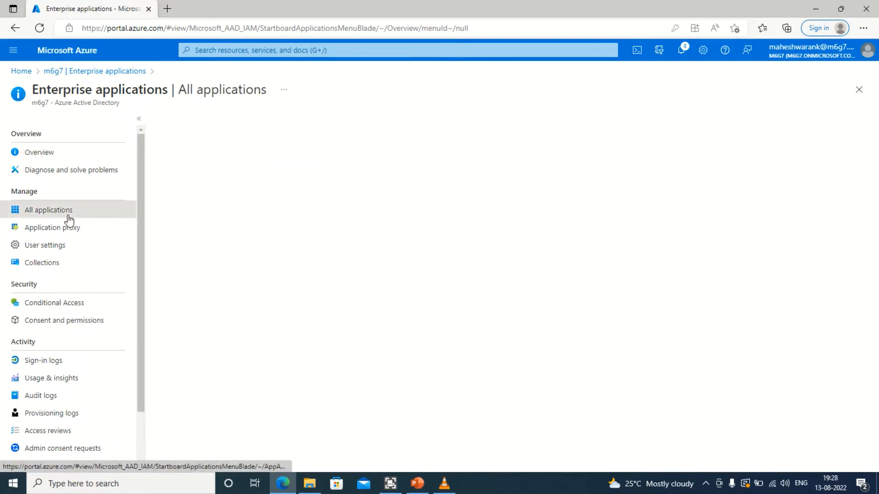
{"action": "left_click", "coordinate": [75, 158]}
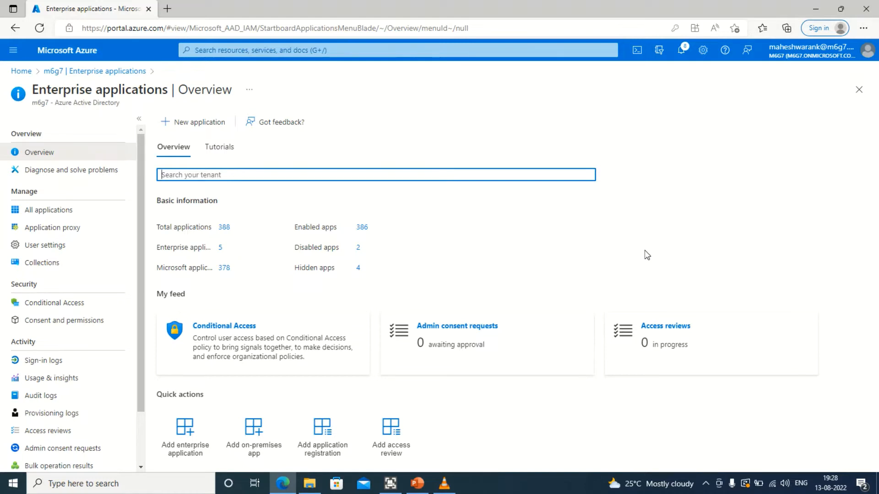
Step: Start adding a new enterprise application and examine the Azure AD Gallery's cloud platforms, on-premises options and featured applications
{"action": "left_click", "coordinate": [216, 126]}
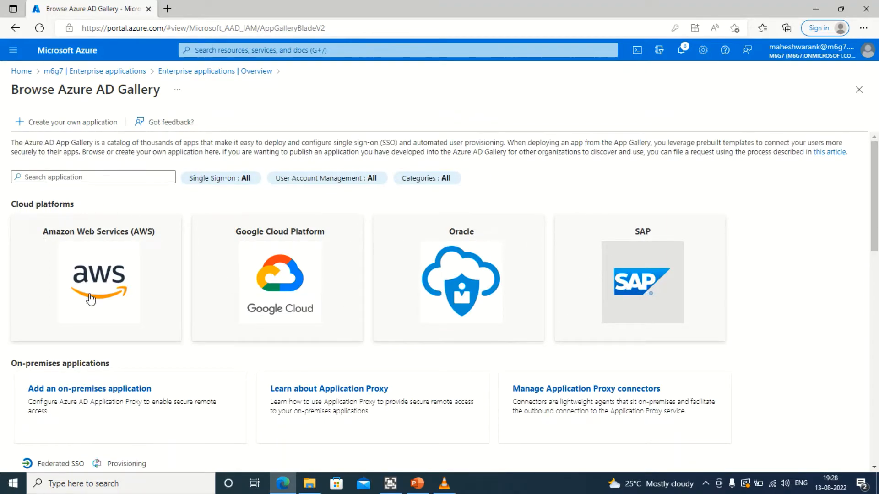
{"action": "scroll", "coordinate": [145, 264], "scroll_direction": "down", "scroll_amount": 2}
{"action": "scroll", "coordinate": [118, 274], "scroll_direction": "up", "scroll_amount": 2}
{"action": "scroll", "coordinate": [118, 251], "scroll_direction": "down", "scroll_amount": 2}
{"action": "scroll", "coordinate": [94, 275], "scroll_direction": "up", "scroll_amount": 2}
{"action": "scroll", "coordinate": [82, 362], "scroll_direction": "down", "scroll_amount": 2}
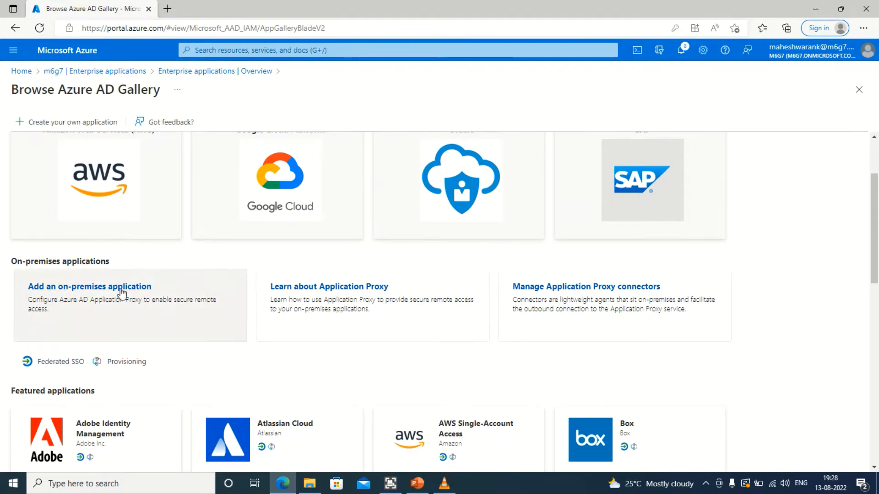
{"action": "scroll", "coordinate": [162, 290], "scroll_direction": "down", "scroll_amount": 1}
{"action": "scroll", "coordinate": [162, 290], "scroll_direction": "down", "scroll_amount": 1}
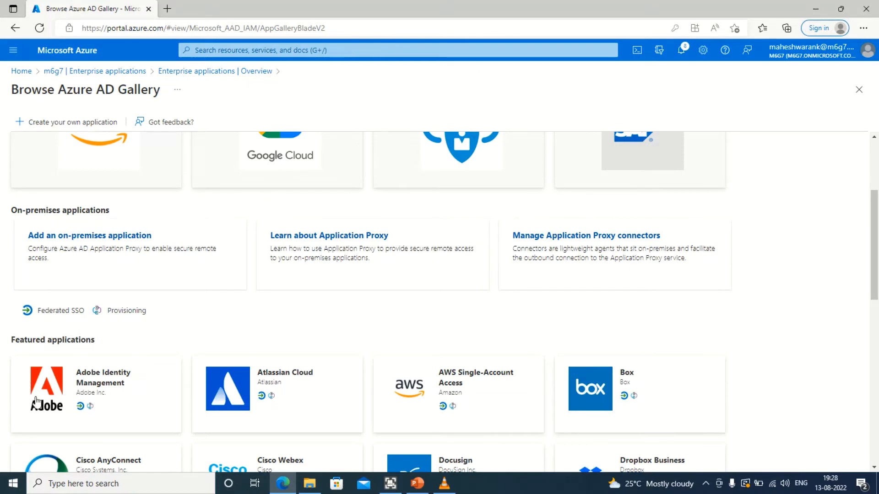
{"action": "scroll", "coordinate": [142, 402], "scroll_direction": "down", "scroll_amount": 2}
{"action": "scroll", "coordinate": [157, 400], "scroll_direction": "up", "scroll_amount": 6}
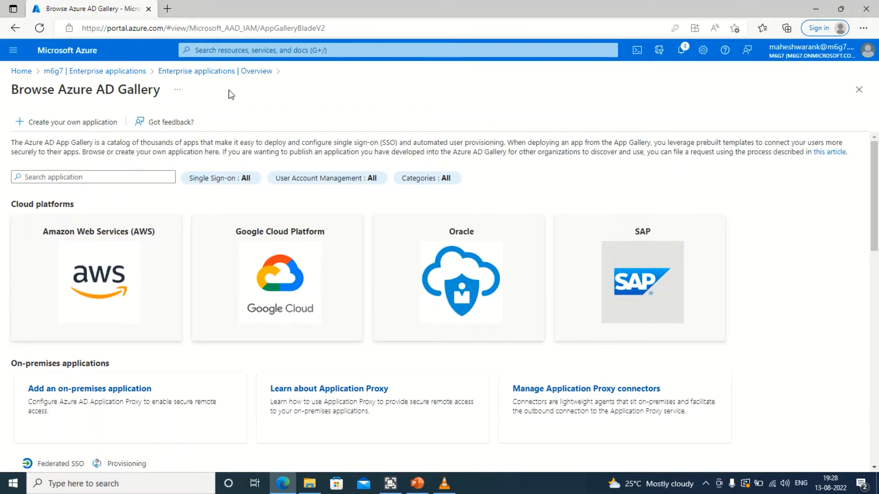
{"action": "scroll", "coordinate": [632, 325], "scroll_direction": "down", "scroll_amount": 9}
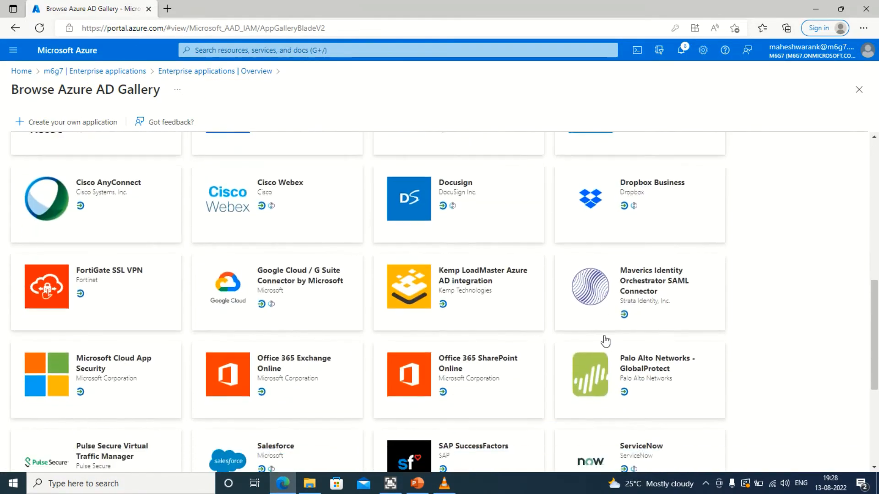
{"action": "scroll", "coordinate": [110, 314], "scroll_direction": "down", "scroll_amount": 4}
{"action": "scroll", "coordinate": [103, 302], "scroll_direction": "up", "scroll_amount": 13}
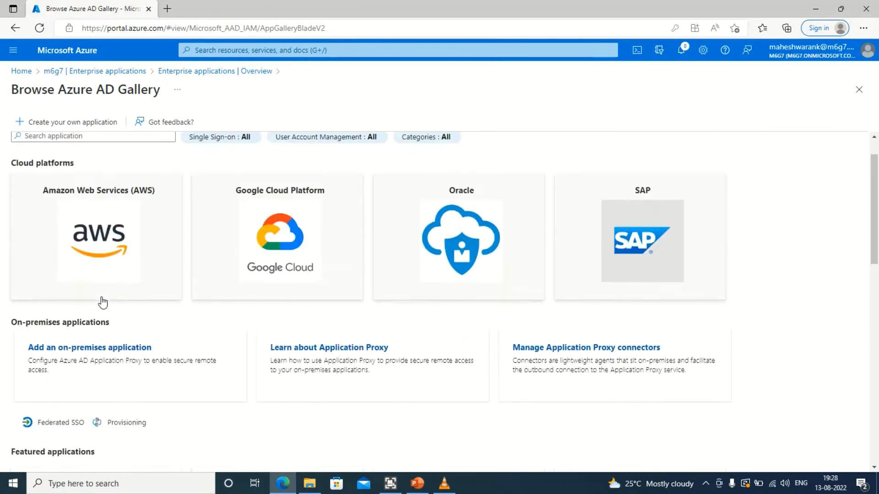
{"action": "scroll", "coordinate": [103, 376], "scroll_direction": "down", "scroll_amount": 6}
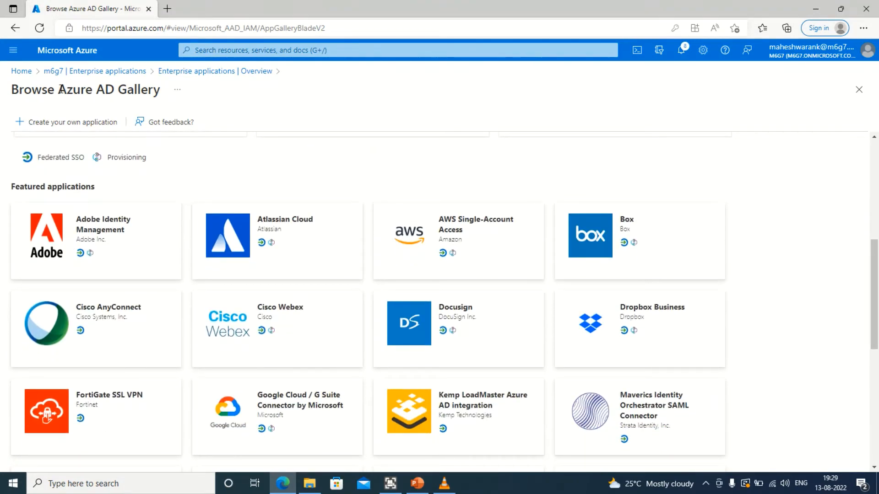
{"action": "left_click_drag", "start_coordinate": [61, 89], "coordinate": [160, 91]}
{"action": "scroll", "coordinate": [196, 337], "scroll_direction": "up", "scroll_amount": 3}
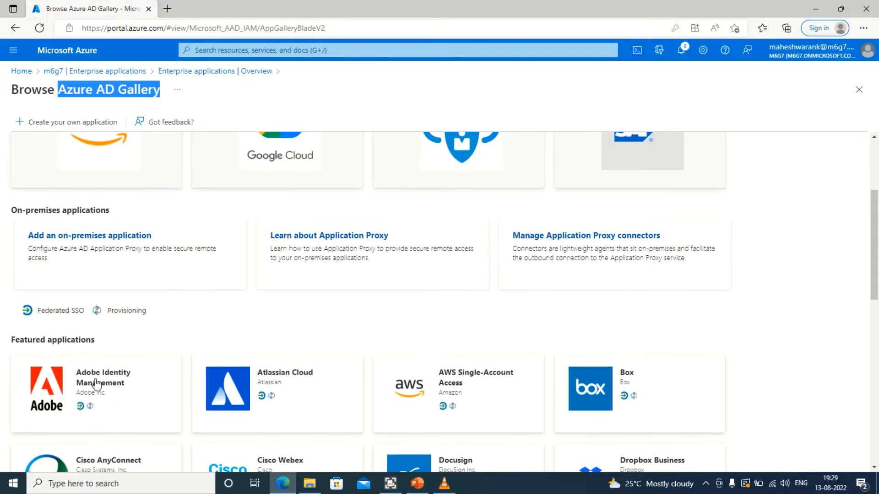
{"action": "scroll", "coordinate": [96, 383], "scroll_direction": "down", "scroll_amount": 3}
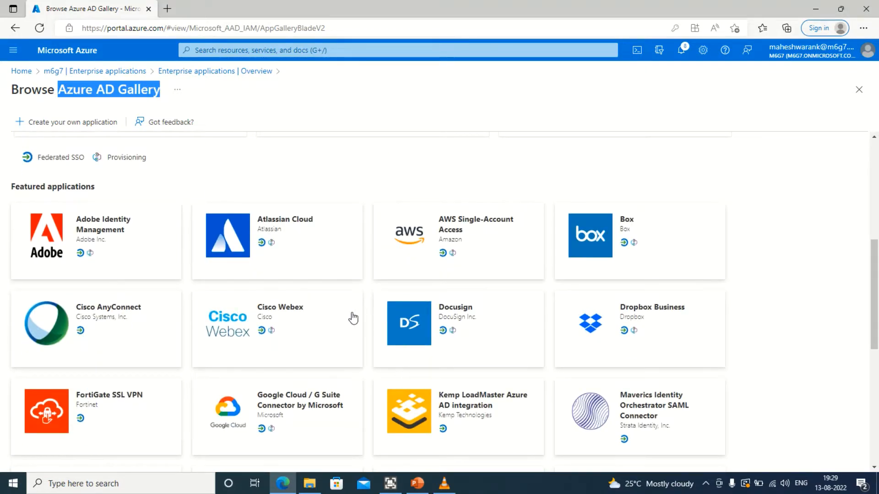
{"action": "scroll", "coordinate": [353, 318], "scroll_direction": "down", "scroll_amount": 7}
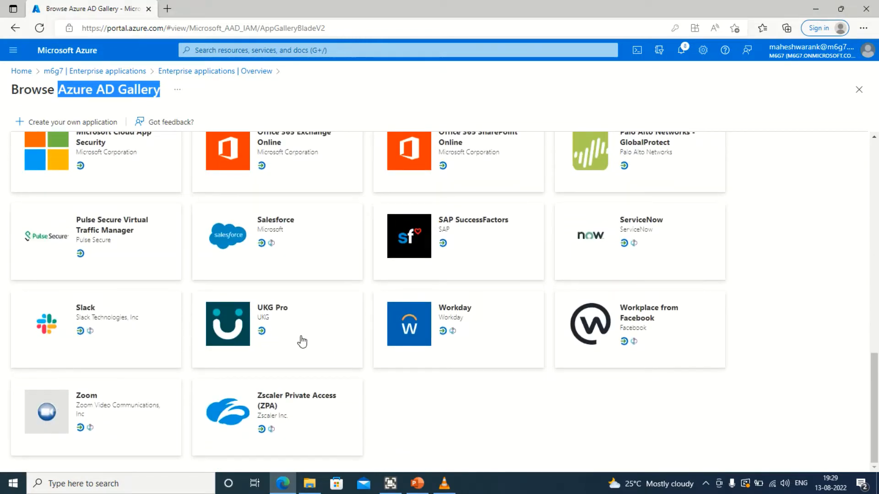
{"action": "scroll", "coordinate": [458, 303], "scroll_direction": "up", "scroll_amount": 5}
{"action": "scroll", "coordinate": [458, 302], "scroll_direction": "up", "scroll_amount": 5}
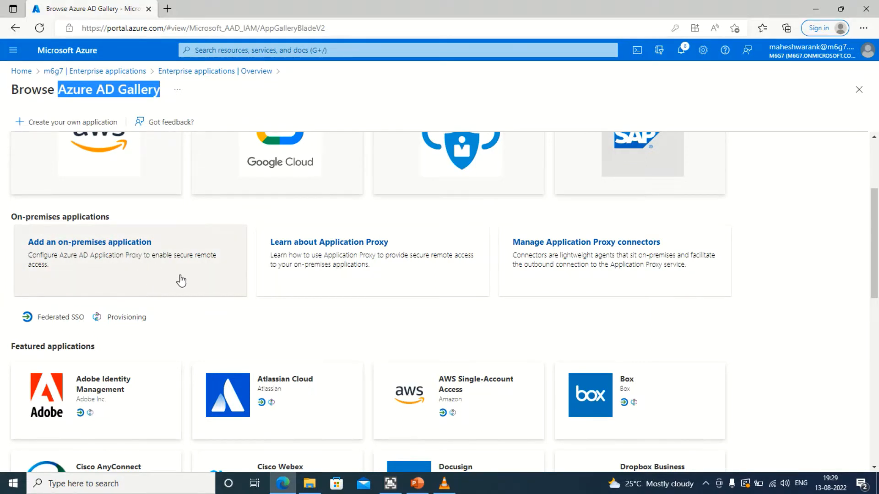
{"action": "scroll", "coordinate": [108, 277], "scroll_direction": "up", "scroll_amount": 3}
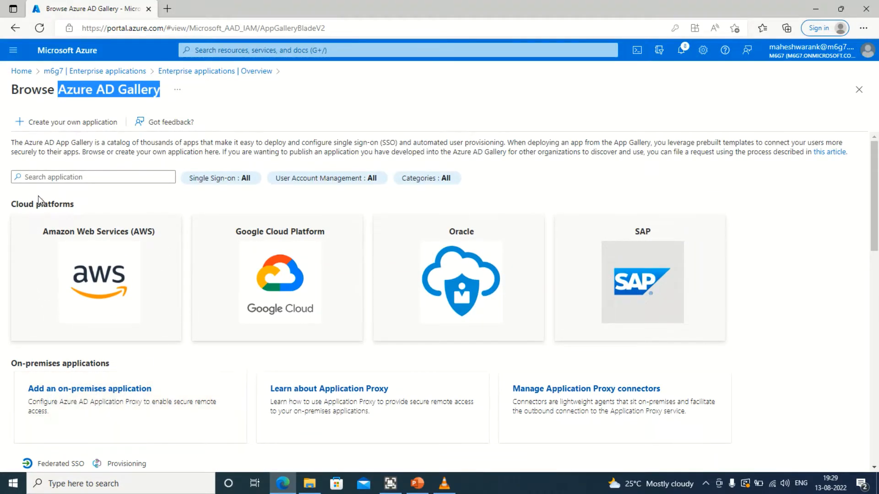
Step: Search the Azure AD Gallery for "Adobe" and look through the matching applications
{"action": "left_click", "coordinate": [64, 177]}
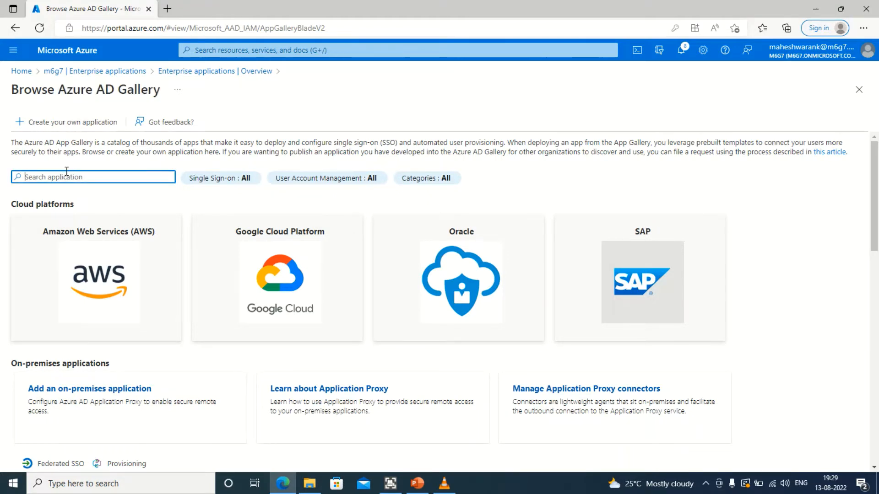
{"action": "type", "text": "Adibe"}
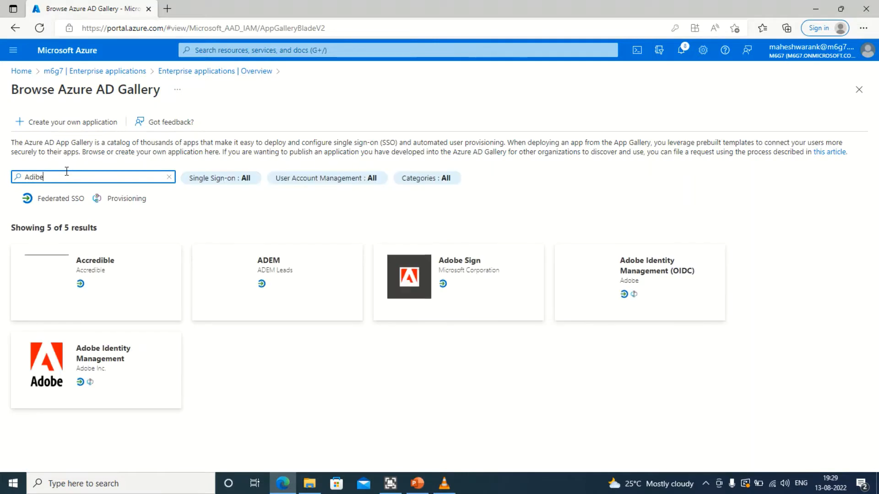
{"action": "key", "text": "BackSpace"}
{"action": "key", "text": "BackSpace"}
{"action": "key", "text": "BackSpace"}
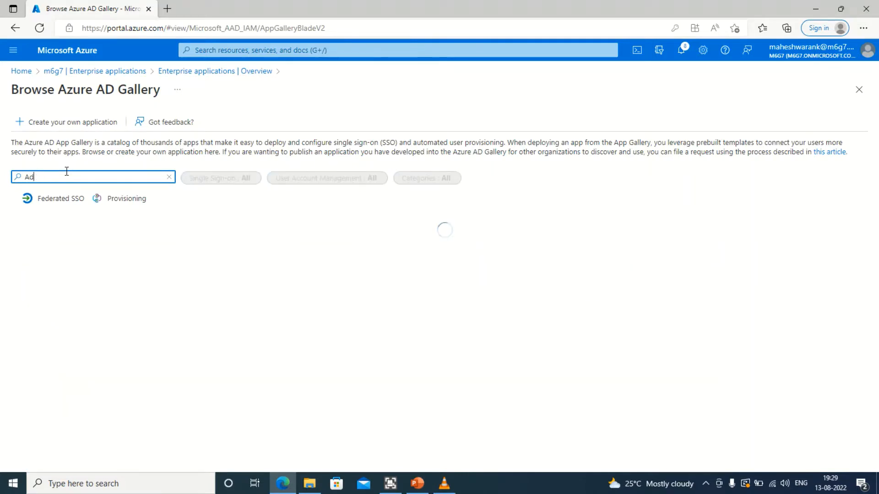
{"action": "type", "text": "obe"}
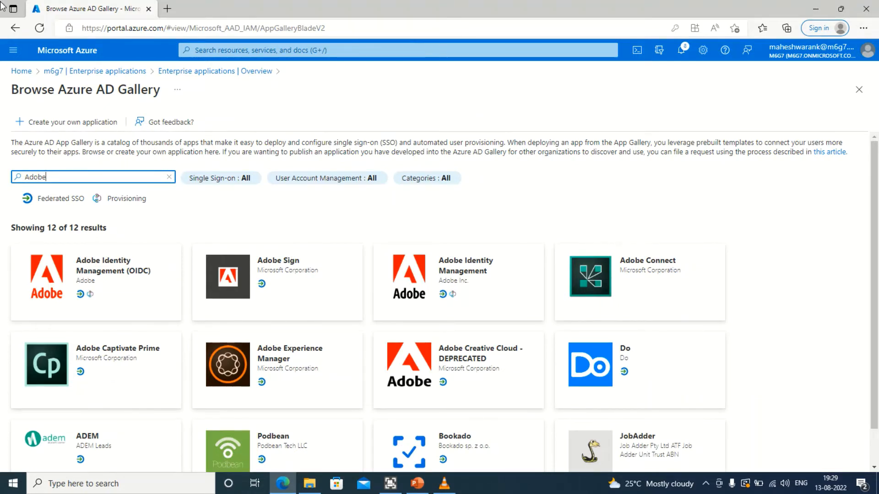
{"action": "scroll", "coordinate": [380, 316], "scroll_direction": "down", "scroll_amount": 1}
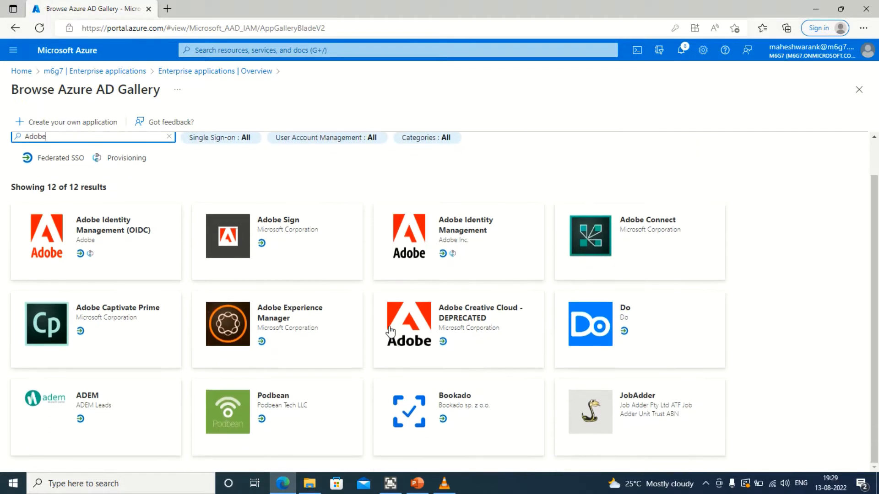
{"action": "scroll", "coordinate": [410, 363], "scroll_direction": "up", "scroll_amount": 1}
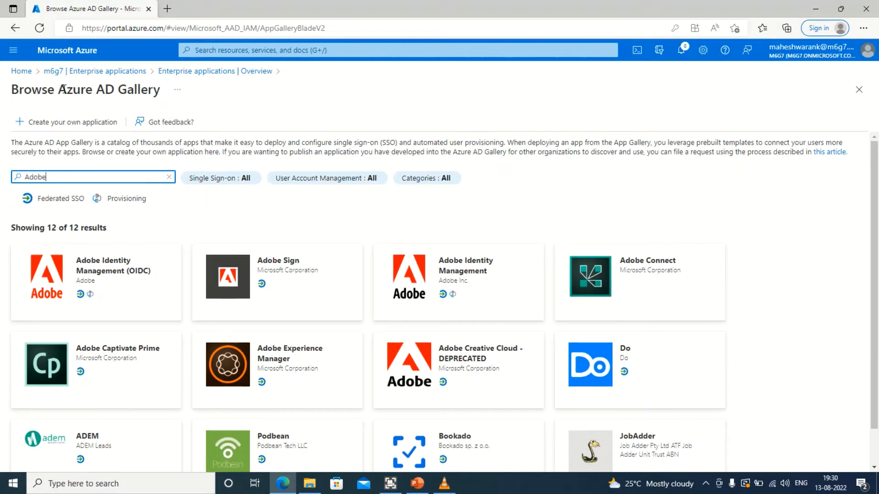
Step: View the options for creating your own application, then close the form without creating anything
{"action": "left_click_drag", "start_coordinate": [64, 88], "coordinate": [160, 91]}
{"action": "left_click", "coordinate": [168, 94]}
{"action": "left_click", "coordinate": [60, 100]}
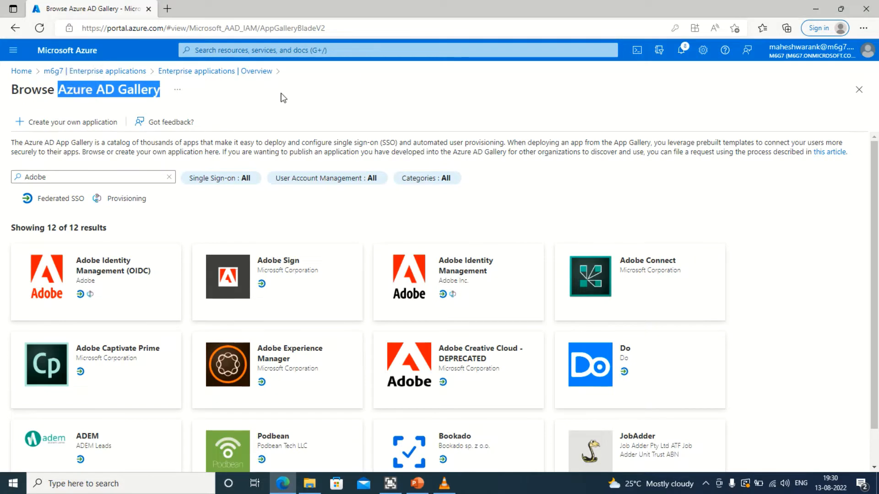
{"action": "left_click", "coordinate": [78, 132]}
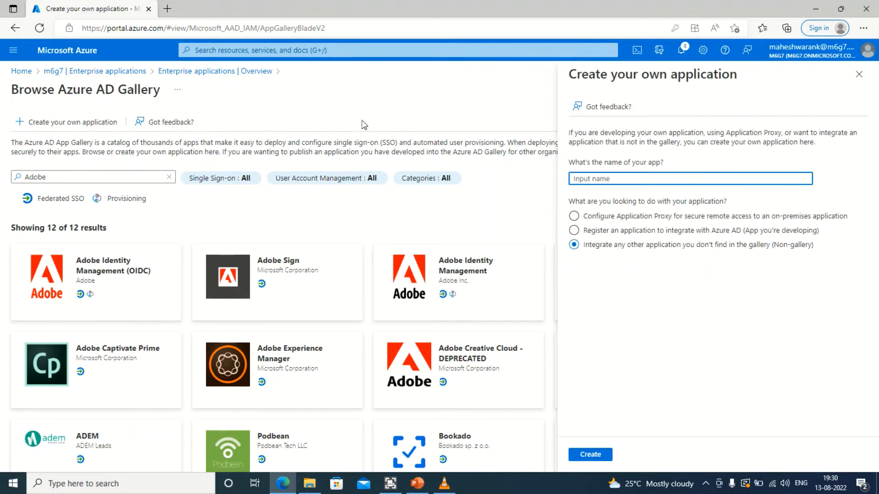
{"action": "left_click", "coordinate": [858, 74]}
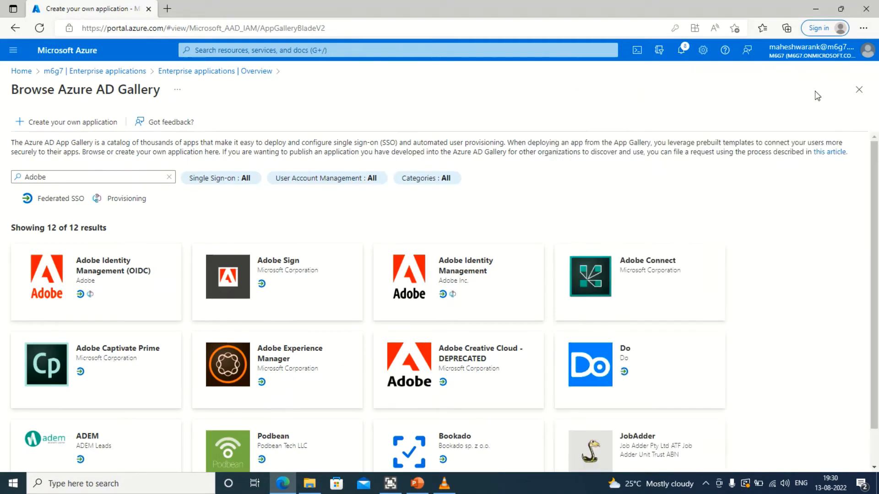
Step: Return to the enterprise applications overview, reopen the gallery by adding an enterprise application, and examine its cloud platforms and featured applications
{"action": "left_click", "coordinate": [214, 71]}
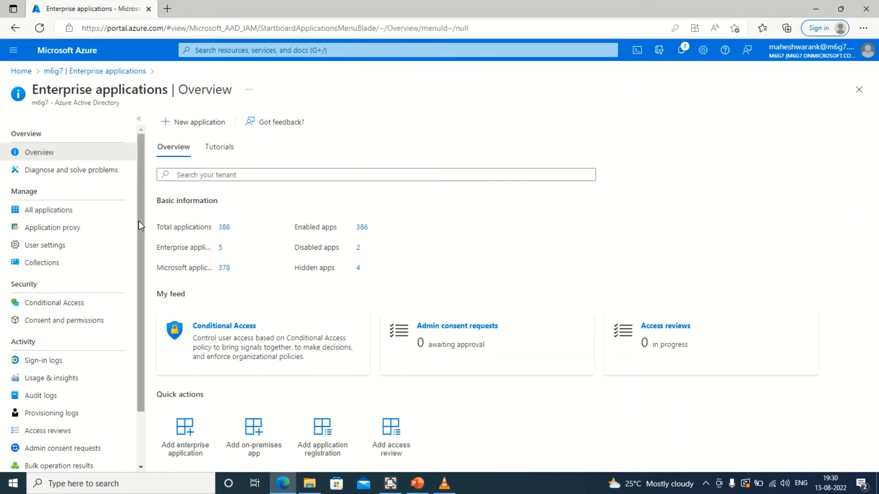
{"action": "left_click", "coordinate": [196, 441]}
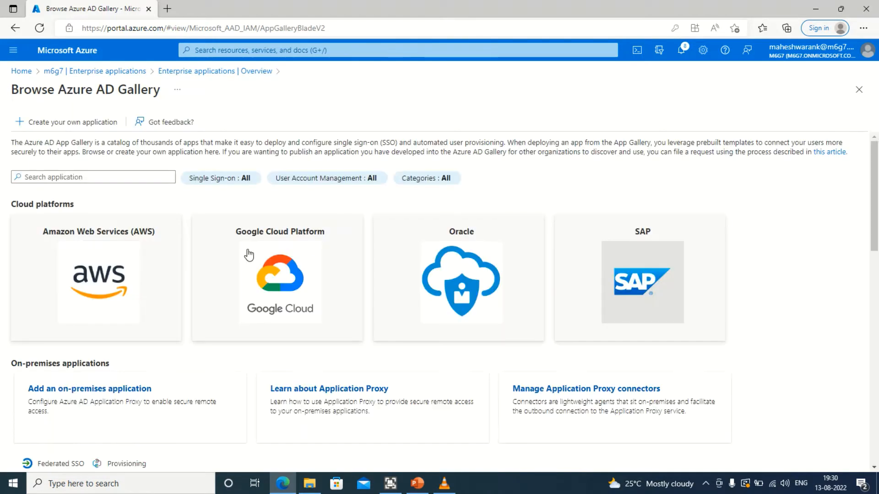
{"action": "scroll", "coordinate": [148, 288], "scroll_direction": "down", "scroll_amount": 12}
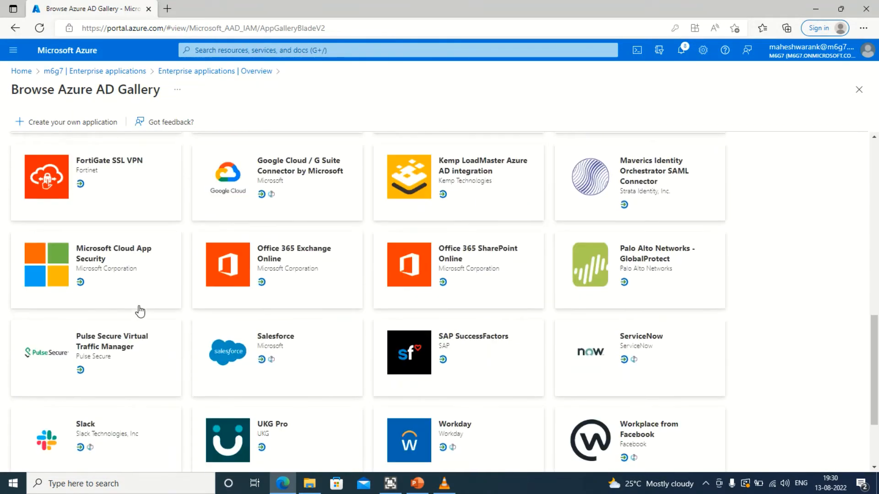
{"action": "scroll", "coordinate": [165, 320], "scroll_direction": "up", "scroll_amount": 3}
{"action": "scroll", "coordinate": [185, 320], "scroll_direction": "up", "scroll_amount": 5}
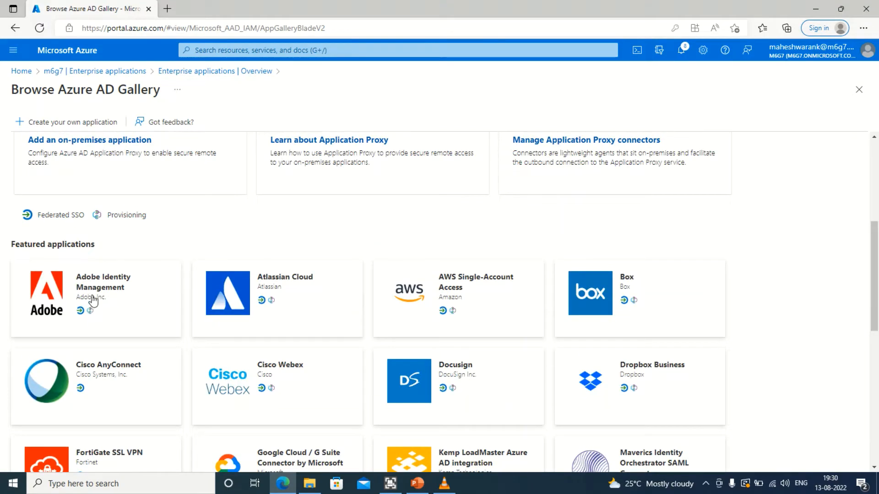
{"action": "scroll", "coordinate": [119, 257], "scroll_direction": "up", "scroll_amount": 5}
{"action": "scroll", "coordinate": [127, 193], "scroll_direction": "down", "scroll_amount": 6}
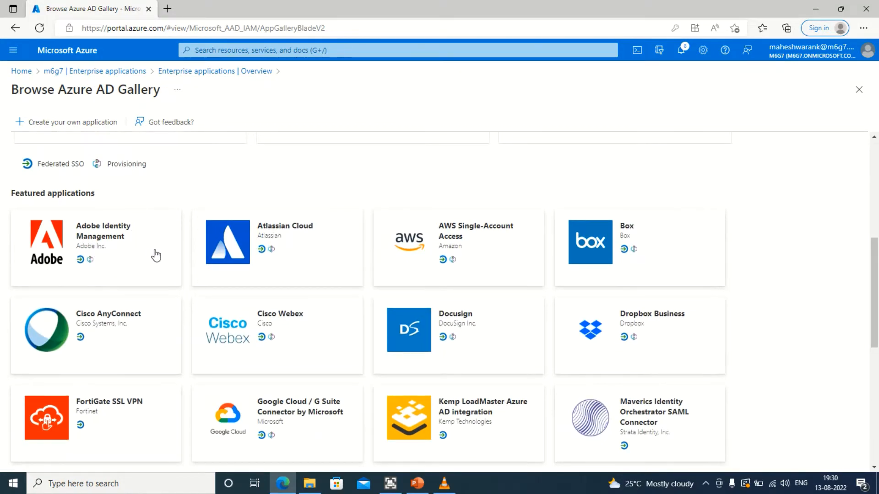
{"action": "scroll", "coordinate": [120, 256], "scroll_direction": "down", "scroll_amount": 3}
{"action": "scroll", "coordinate": [121, 251], "scroll_direction": "up", "scroll_amount": 10}
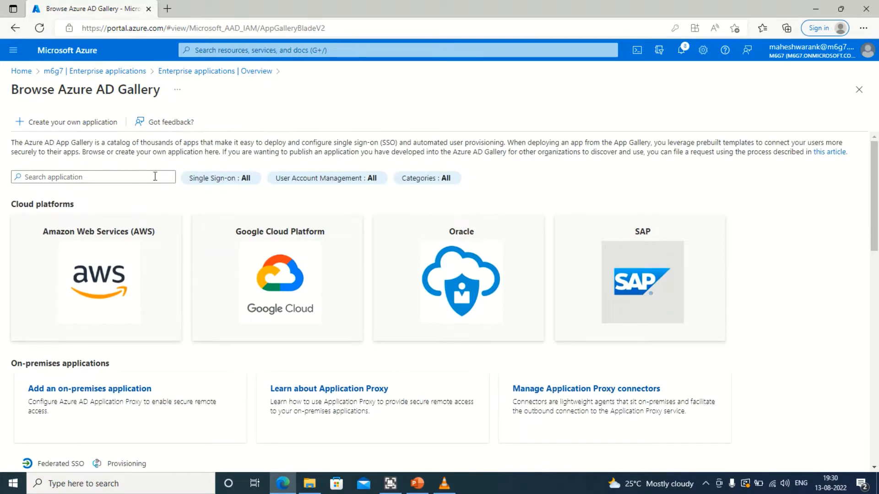
{"action": "scroll", "coordinate": [163, 257], "scroll_direction": "down", "scroll_amount": 9}
{"action": "scroll", "coordinate": [133, 220], "scroll_direction": "up", "scroll_amount": 6}
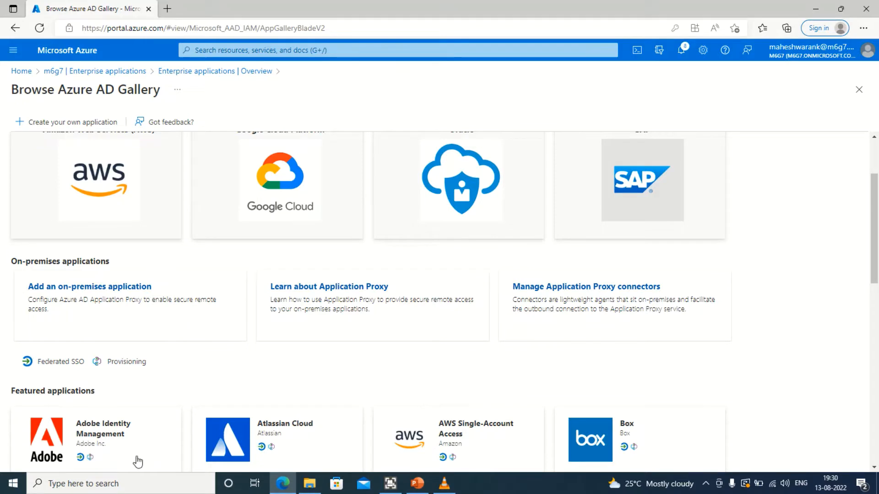
{"action": "scroll", "coordinate": [143, 441], "scroll_direction": "up", "scroll_amount": 3}
{"action": "scroll", "coordinate": [3, 360], "scroll_direction": "down", "scroll_amount": 6}
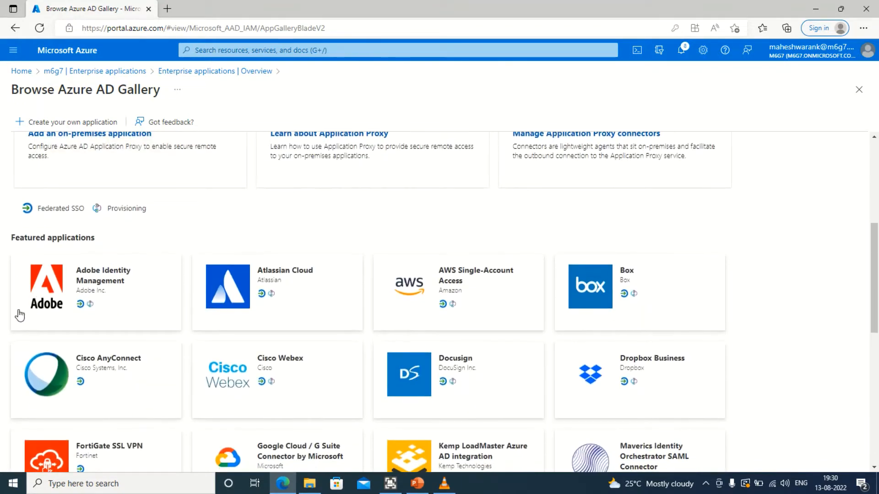
{"action": "scroll", "coordinate": [130, 304], "scroll_direction": "up", "scroll_amount": 5}
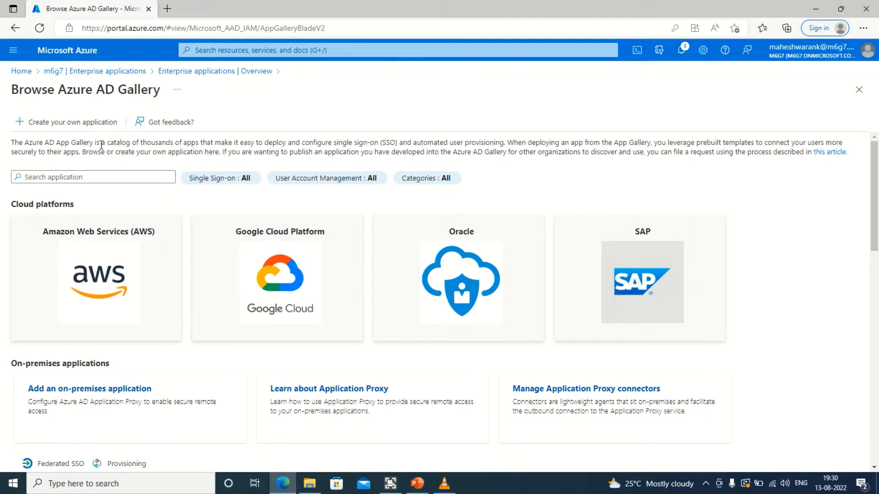
{"action": "scroll", "coordinate": [73, 366], "scroll_direction": "down", "scroll_amount": 5}
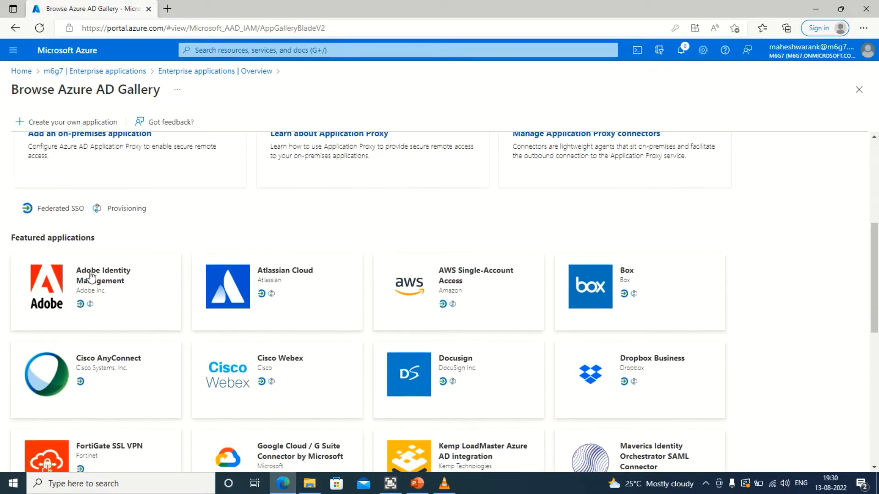
Step: Add the featured Adobe Identity Management application from the Azure AD Gallery, keeping its default name
{"action": "scroll", "coordinate": [90, 277], "scroll_direction": "up", "scroll_amount": 5}
{"action": "scroll", "coordinate": [101, 362], "scroll_direction": "down", "scroll_amount": 3}
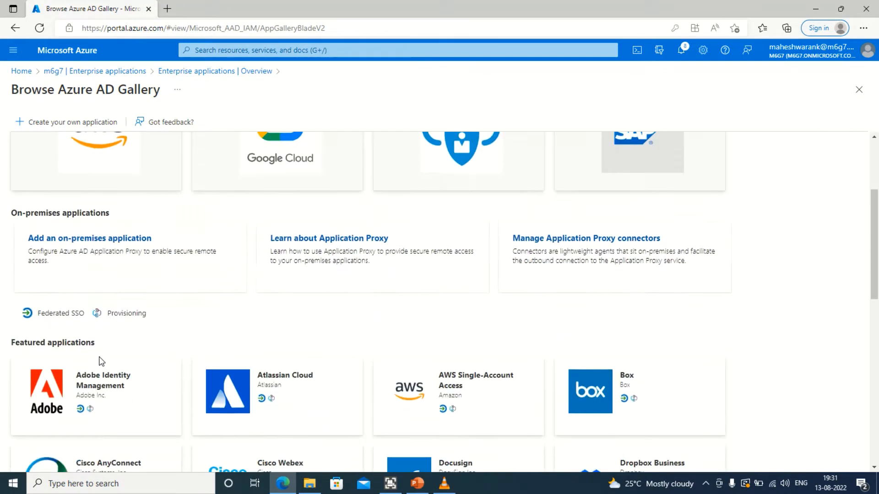
{"action": "scroll", "coordinate": [101, 362], "scroll_direction": "down", "scroll_amount": 1}
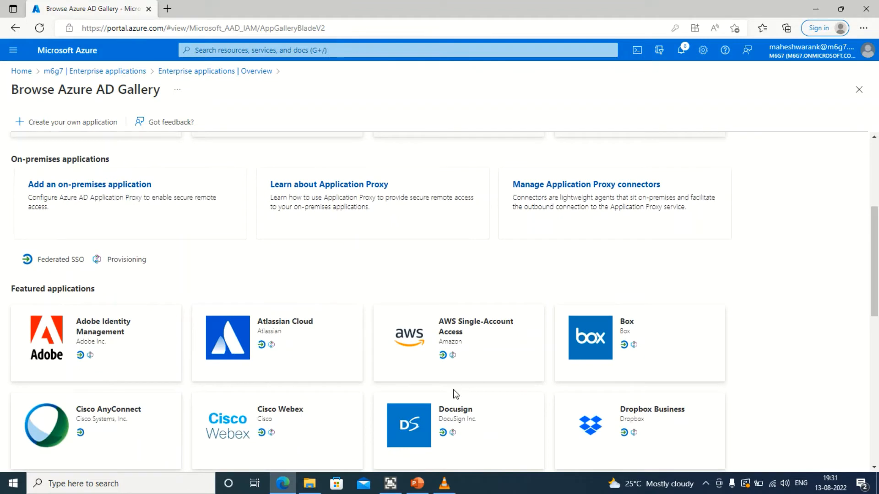
{"action": "scroll", "coordinate": [324, 441], "scroll_direction": "down", "scroll_amount": 5}
{"action": "scroll", "coordinate": [334, 406], "scroll_direction": "up", "scroll_amount": 6}
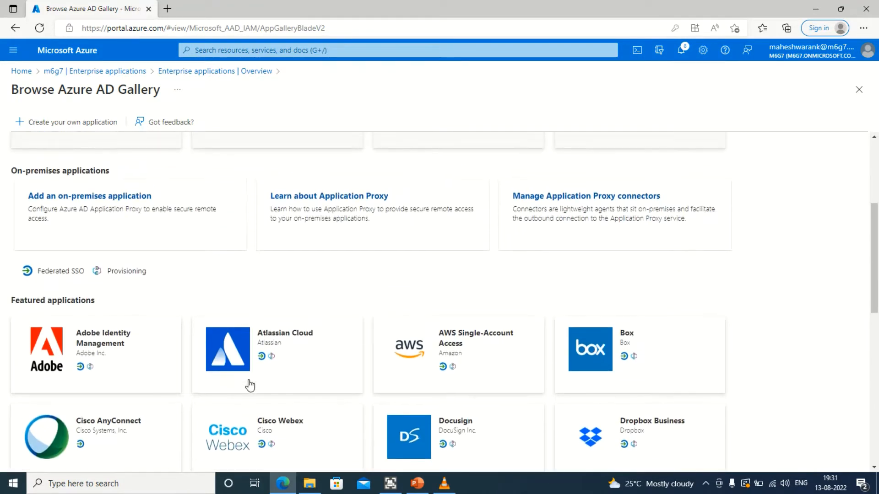
{"action": "scroll", "coordinate": [250, 386], "scroll_direction": "up", "scroll_amount": 1}
{"action": "left_click", "coordinate": [113, 394]}
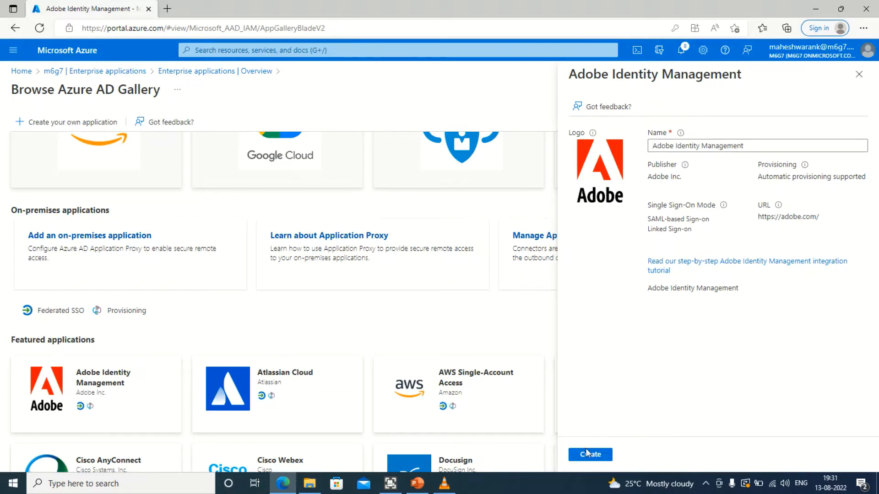
{"action": "left_click", "coordinate": [587, 453]}
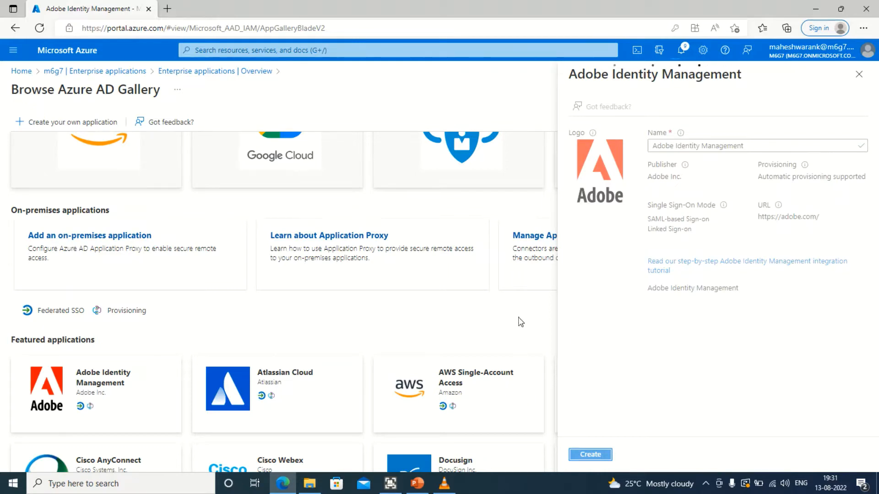
{"action": "scroll", "coordinate": [321, 206], "scroll_direction": "up", "scroll_amount": 3}
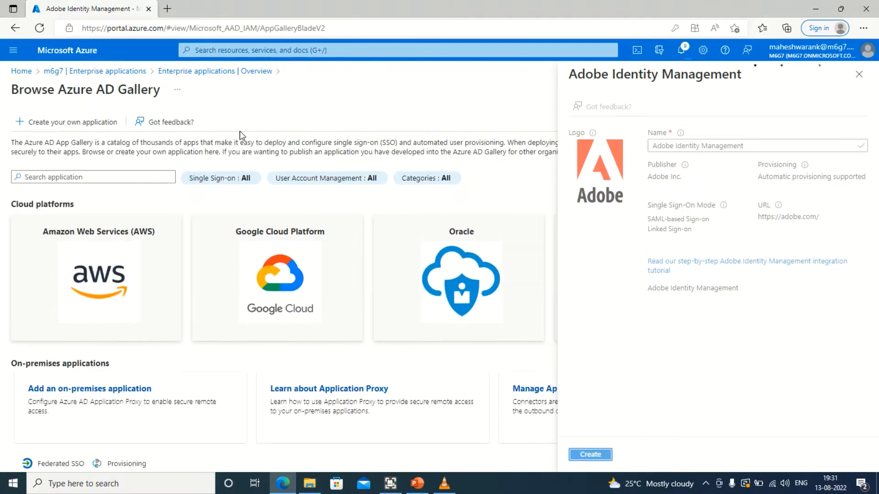
{"action": "left_click", "coordinate": [284, 297]}
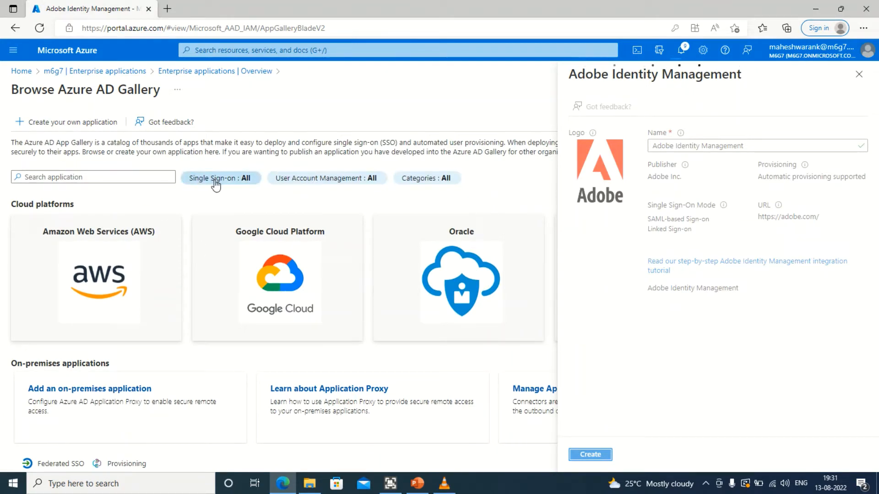
{"action": "scroll", "coordinate": [308, 192], "scroll_direction": "down", "scroll_amount": 2}
{"action": "scroll", "coordinate": [150, 299], "scroll_direction": "up", "scroll_amount": 2}
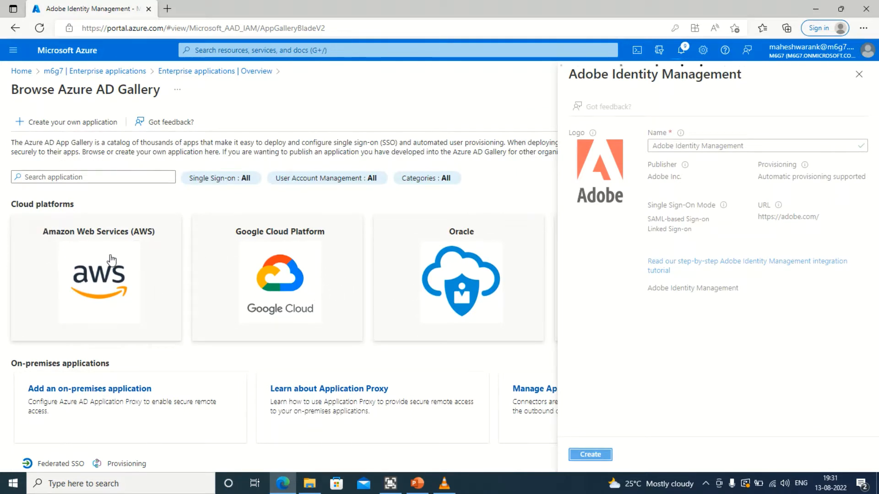
{"action": "right_click", "coordinate": [120, 9]}
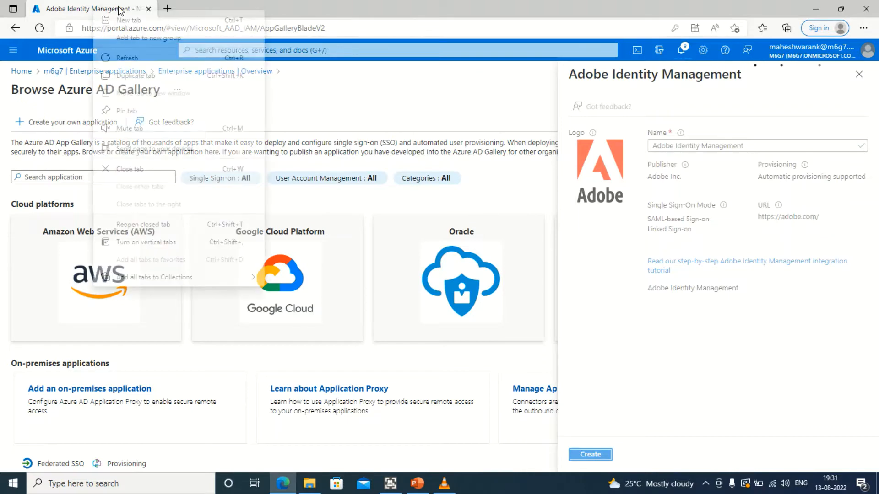
{"action": "left_click", "coordinate": [151, 74]}
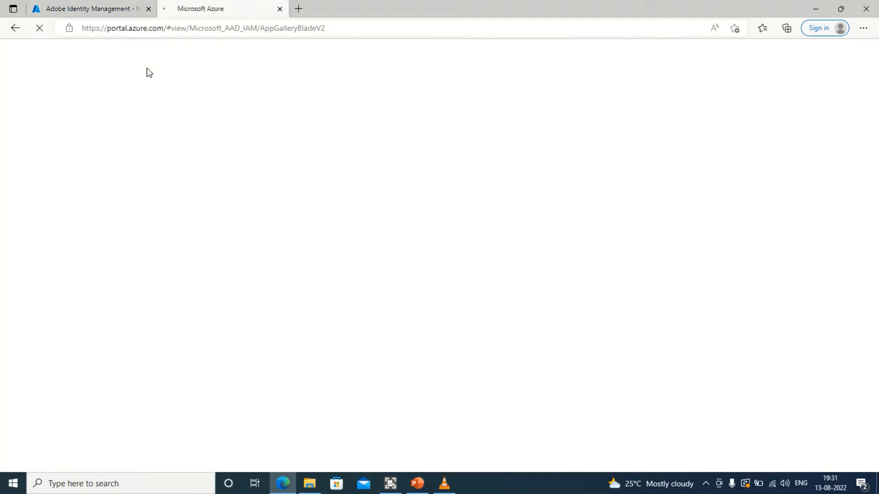
{"action": "left_click", "coordinate": [109, 4]}
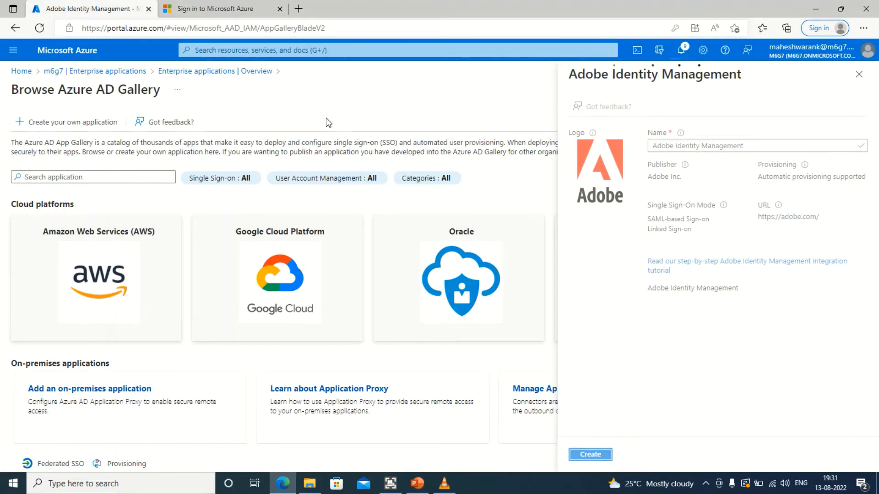
{"action": "scroll", "coordinate": [373, 225], "scroll_direction": "down", "scroll_amount": 4}
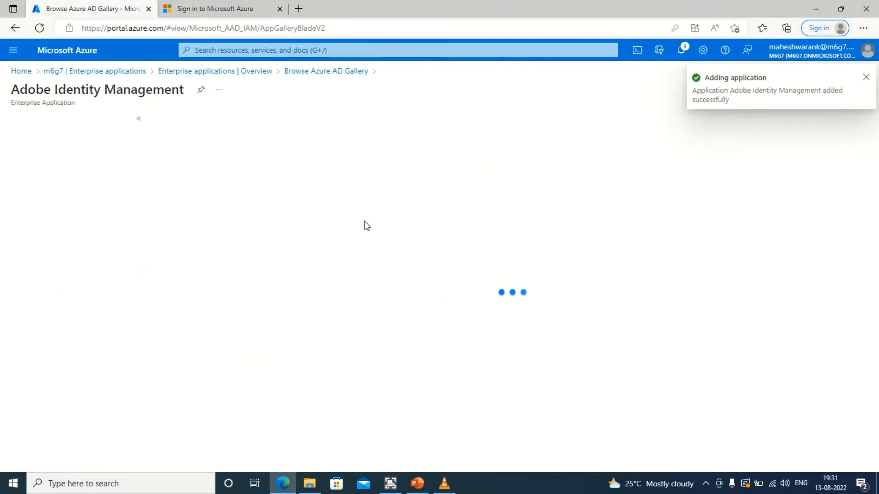
{"action": "left_click", "coordinate": [247, 9]}
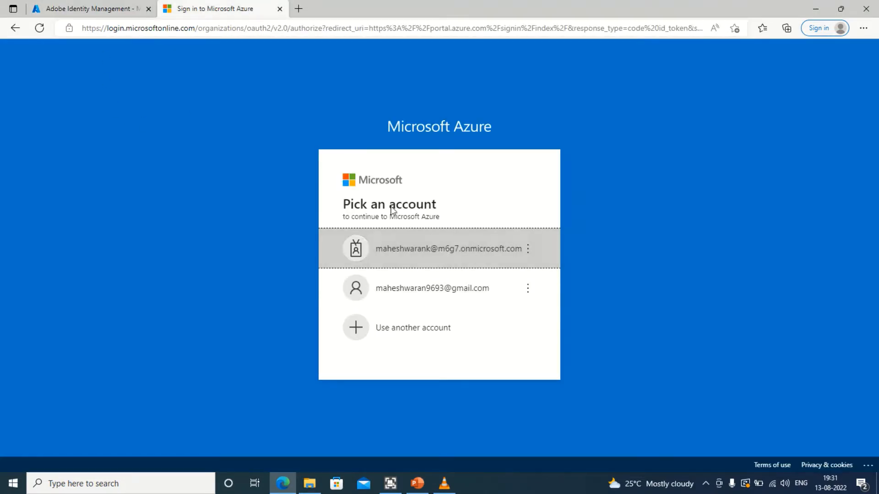
{"action": "left_click", "coordinate": [280, 9]}
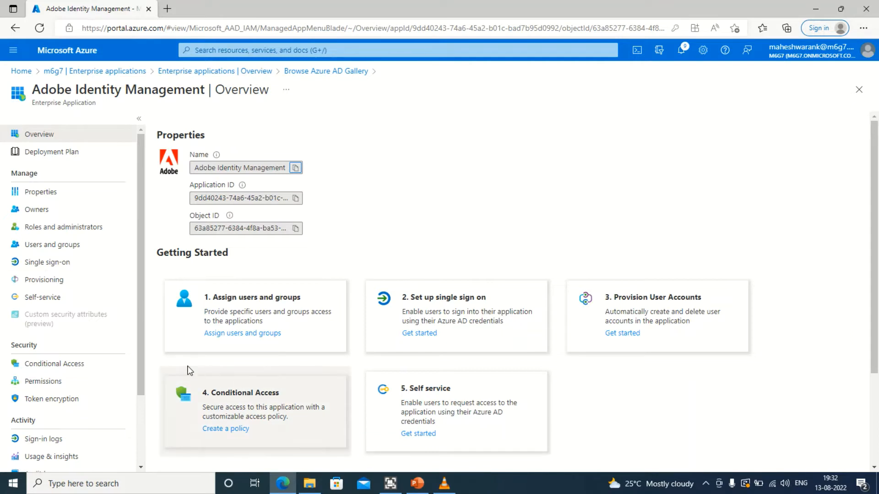
Step: Return to the enterprise applications overview, list all applications and open Adobe Identity Management from there
{"action": "scroll", "coordinate": [74, 385], "scroll_direction": "down", "scroll_amount": 2}
{"action": "scroll", "coordinate": [74, 385], "scroll_direction": "up", "scroll_amount": 2}
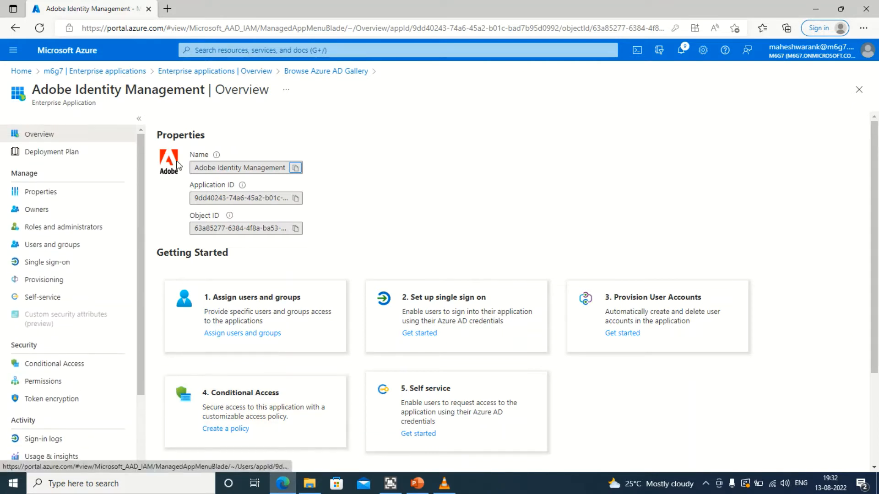
{"action": "left_click", "coordinate": [217, 73]}
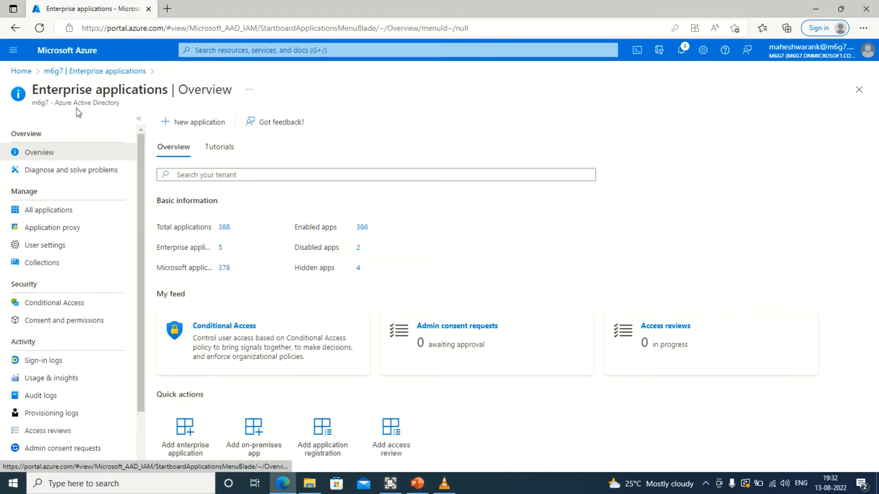
{"action": "left_click", "coordinate": [68, 212]}
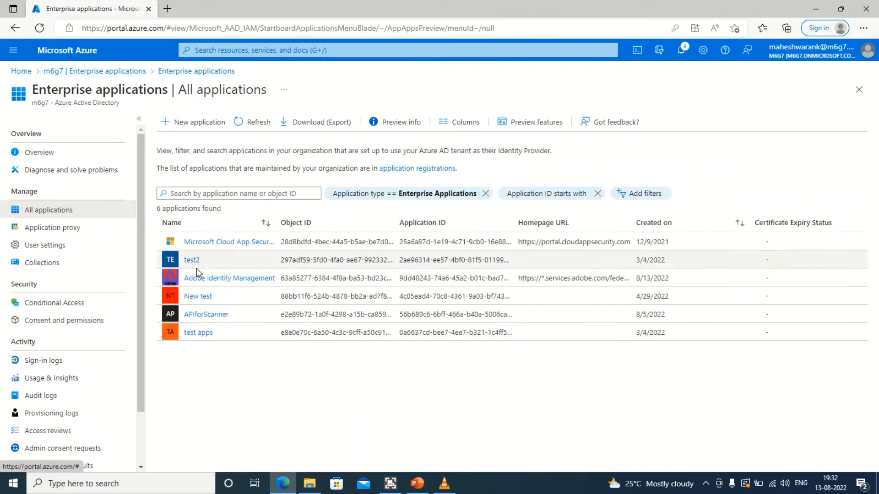
{"action": "left_click", "coordinate": [207, 281]}
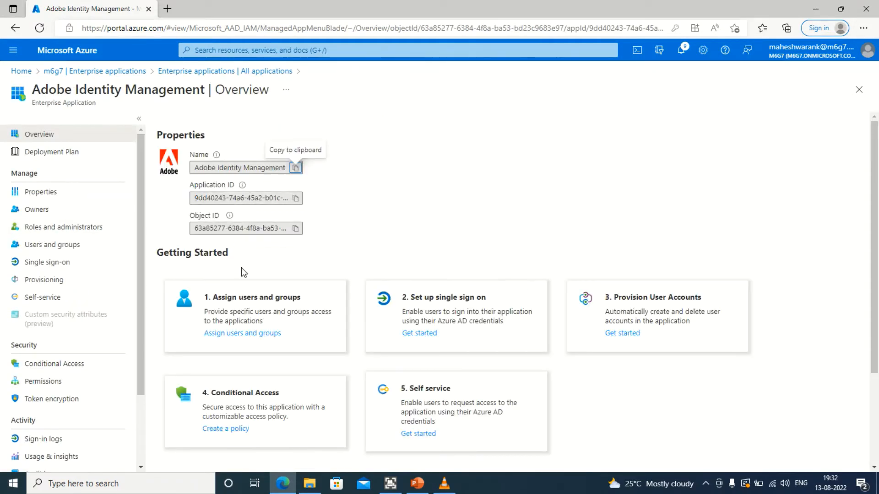
Step: Open the single sign-on settings of Adobe Identity Management and choose SAML as the sign-on method
{"action": "scroll", "coordinate": [247, 272], "scroll_direction": "down", "scroll_amount": 2}
{"action": "scroll", "coordinate": [248, 274], "scroll_direction": "up", "scroll_amount": 3}
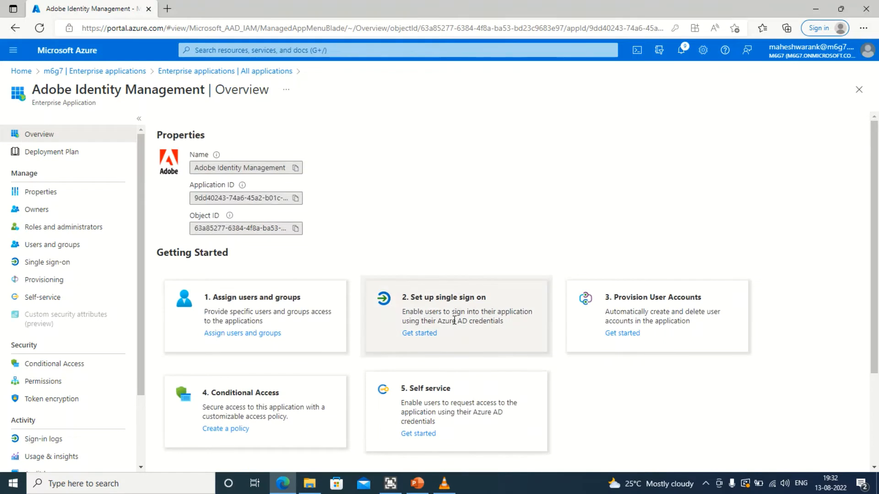
{"action": "left_click", "coordinate": [87, 262]}
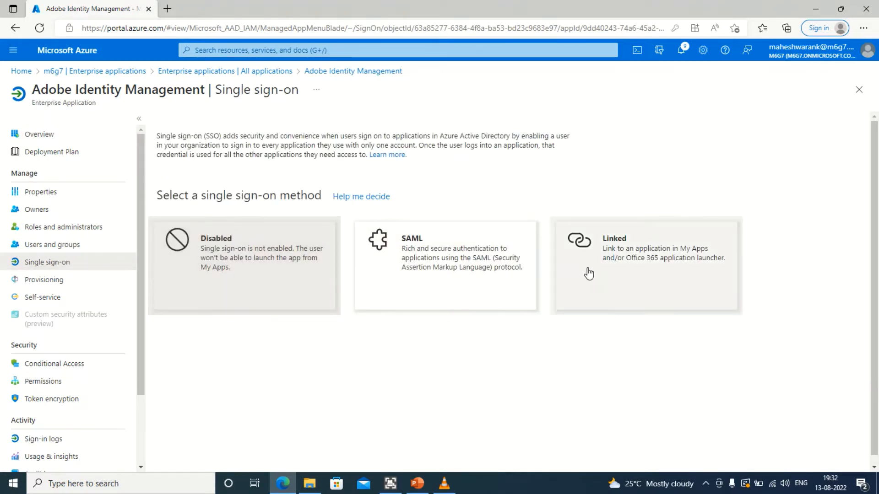
{"action": "left_click", "coordinate": [429, 306]}
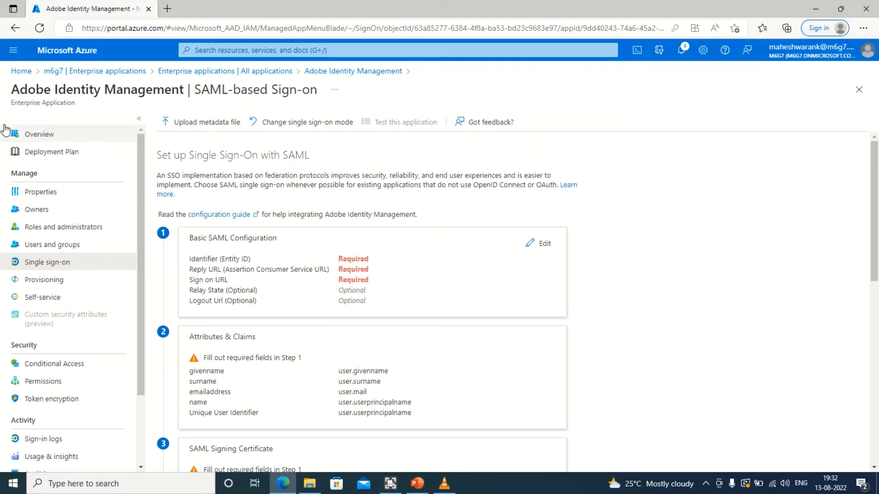
Step: Examine the SAML setup sections, from basic configuration, claims and signing certificate to the application setup and sign-on test
{"action": "scroll", "coordinate": [275, 263], "scroll_direction": "down", "scroll_amount": 1}
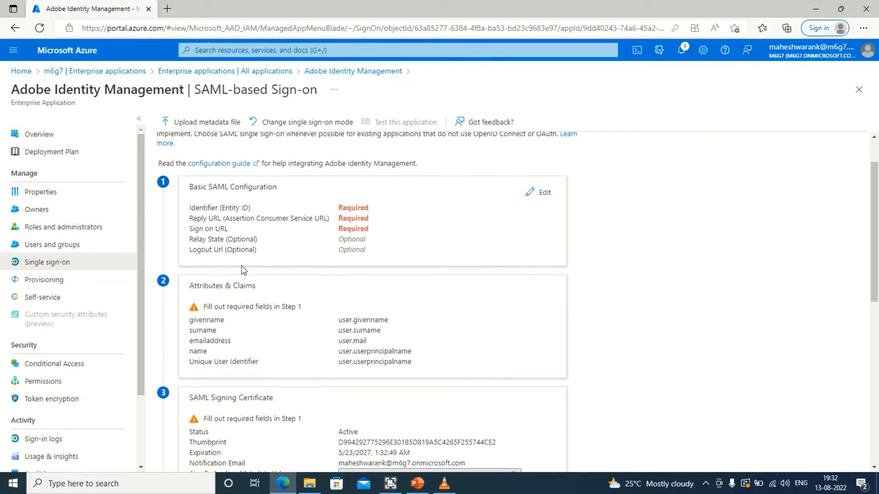
{"action": "scroll", "coordinate": [247, 237], "scroll_direction": "up", "scroll_amount": 1}
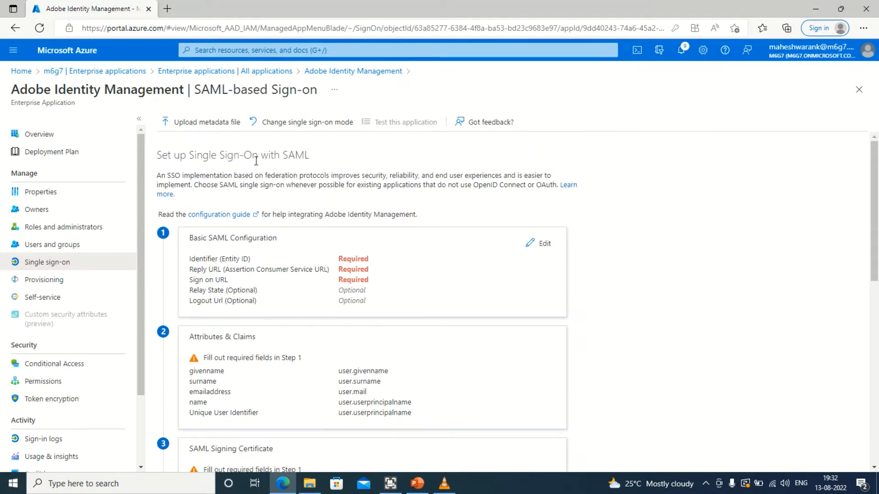
{"action": "scroll", "coordinate": [319, 182], "scroll_direction": "down", "scroll_amount": 8}
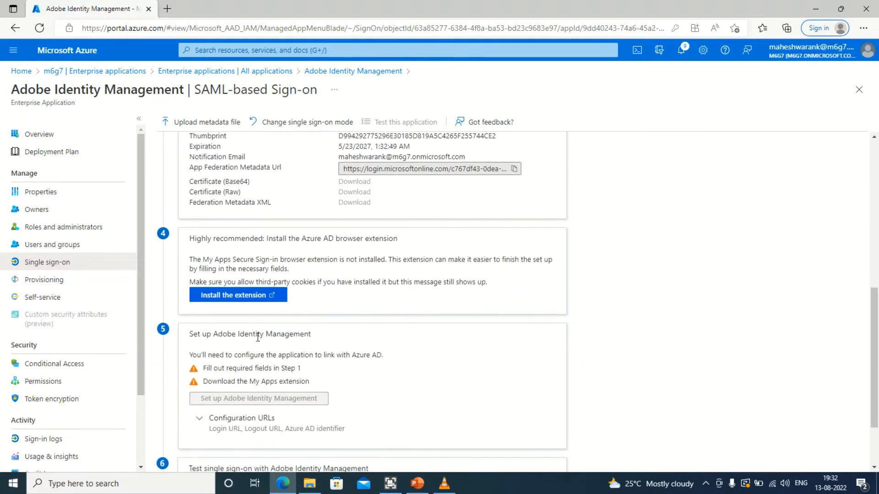
{"action": "scroll", "coordinate": [249, 389], "scroll_direction": "down", "scroll_amount": 2}
{"action": "scroll", "coordinate": [220, 369], "scroll_direction": "up", "scroll_amount": 10}
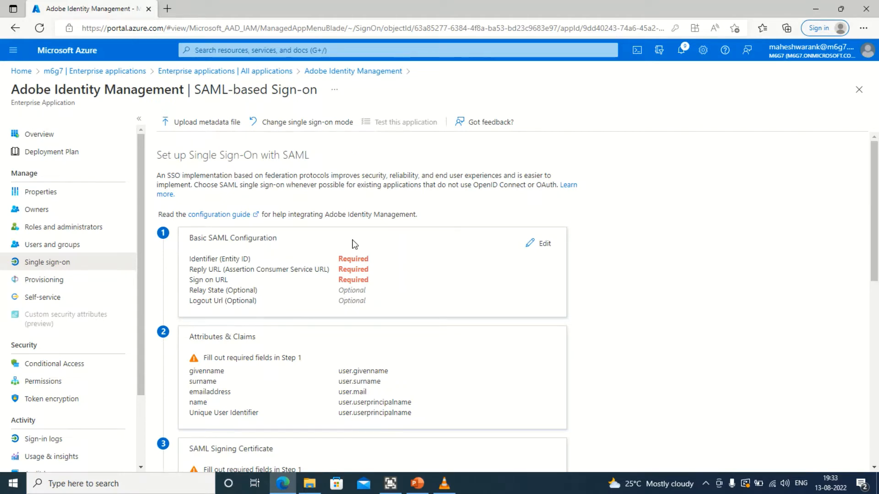
{"action": "left_click_drag", "start_coordinate": [14, 92], "coordinate": [182, 94]}
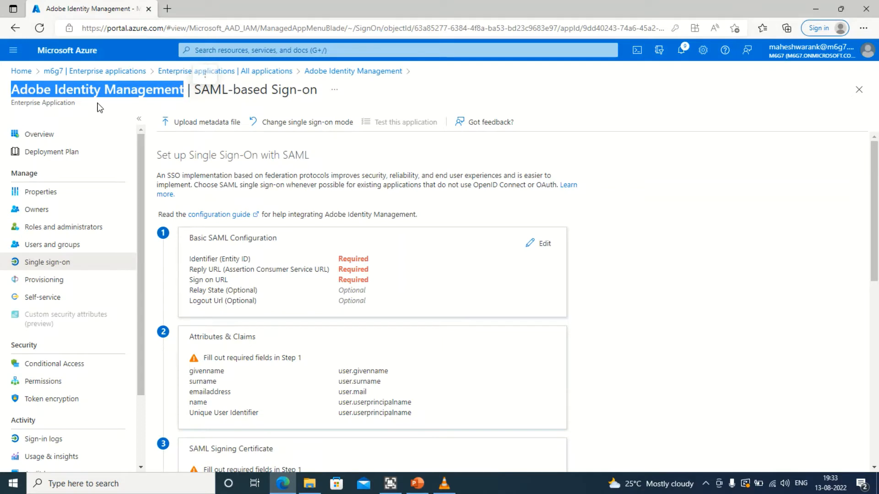
{"action": "scroll", "coordinate": [639, 274], "scroll_direction": "down", "scroll_amount": 8}
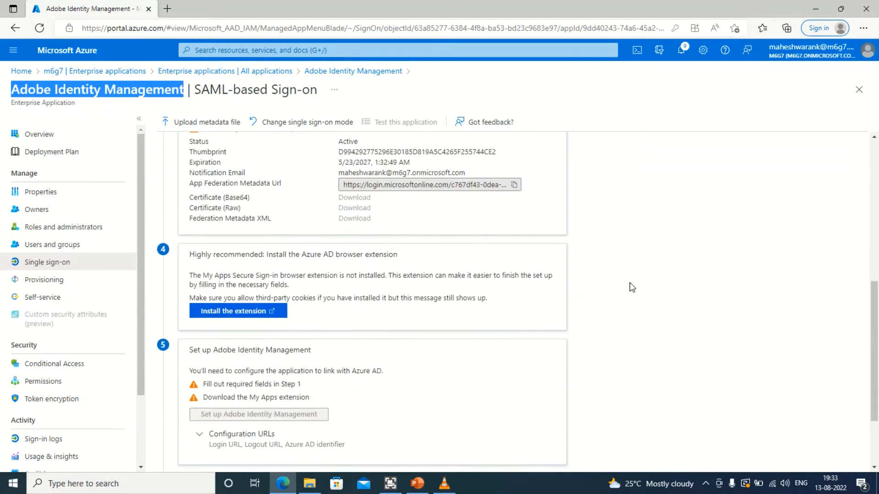
{"action": "scroll", "coordinate": [433, 342], "scroll_direction": "up", "scroll_amount": 8}
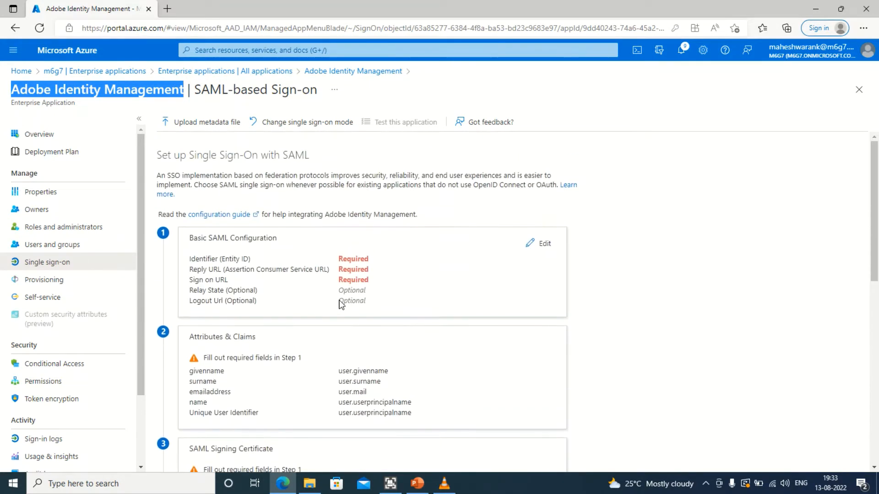
{"action": "scroll", "coordinate": [392, 291], "scroll_direction": "down", "scroll_amount": 8}
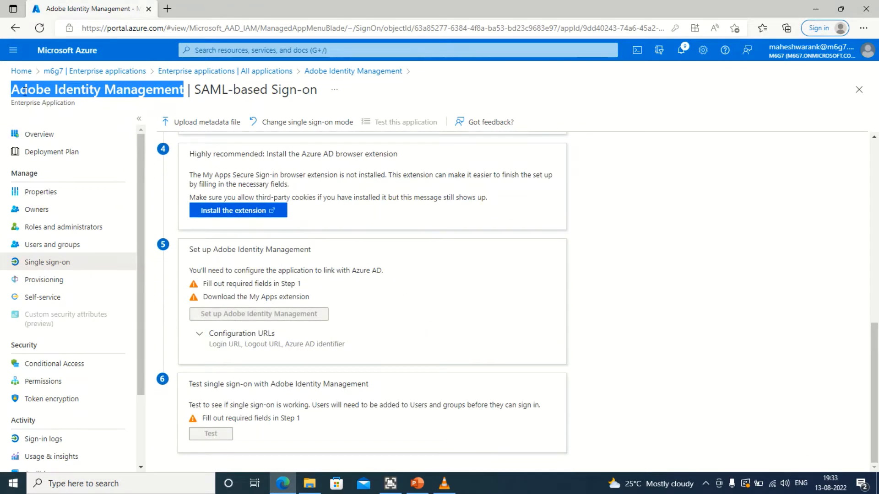
{"action": "scroll", "coordinate": [165, 339], "scroll_direction": "up", "scroll_amount": 7}
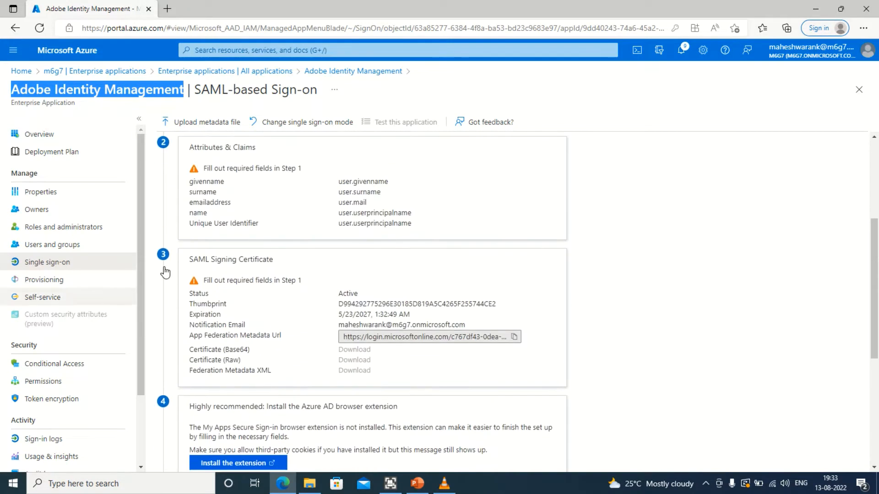
{"action": "scroll", "coordinate": [331, 305], "scroll_direction": "up", "scroll_amount": 2}
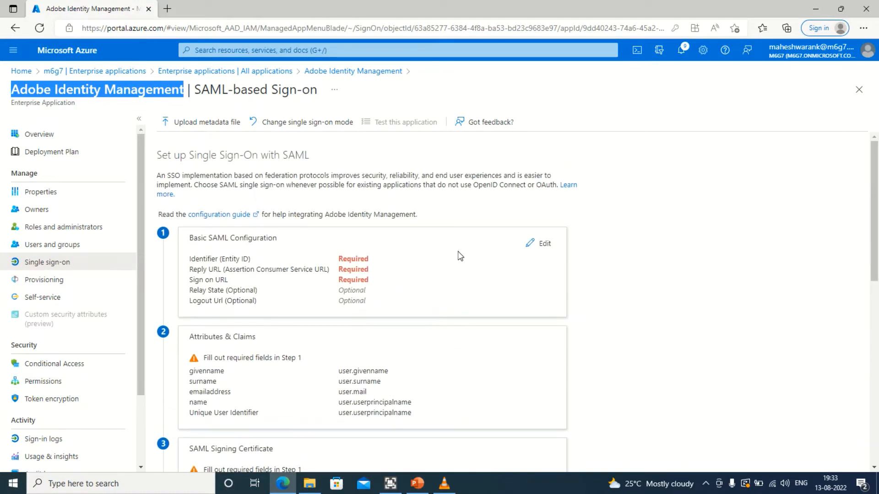
{"action": "scroll", "coordinate": [459, 255], "scroll_direction": "down", "scroll_amount": 1}
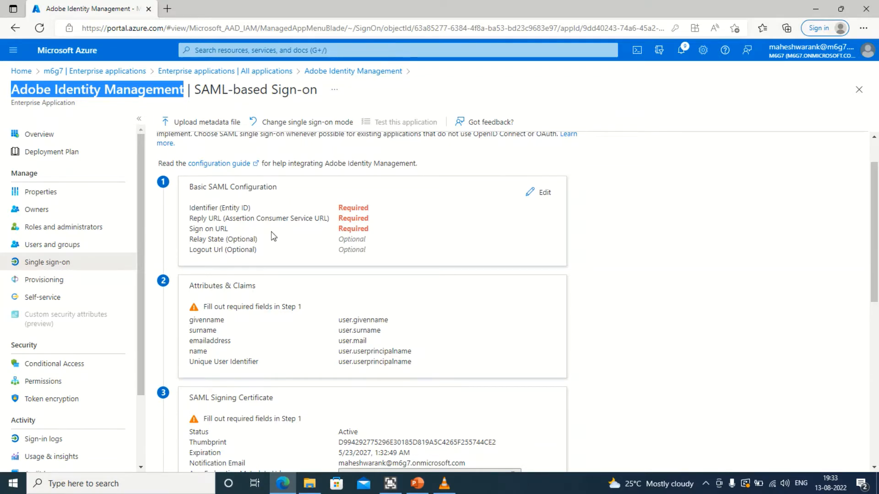
{"action": "scroll", "coordinate": [192, 323], "scroll_direction": "down", "scroll_amount": 4}
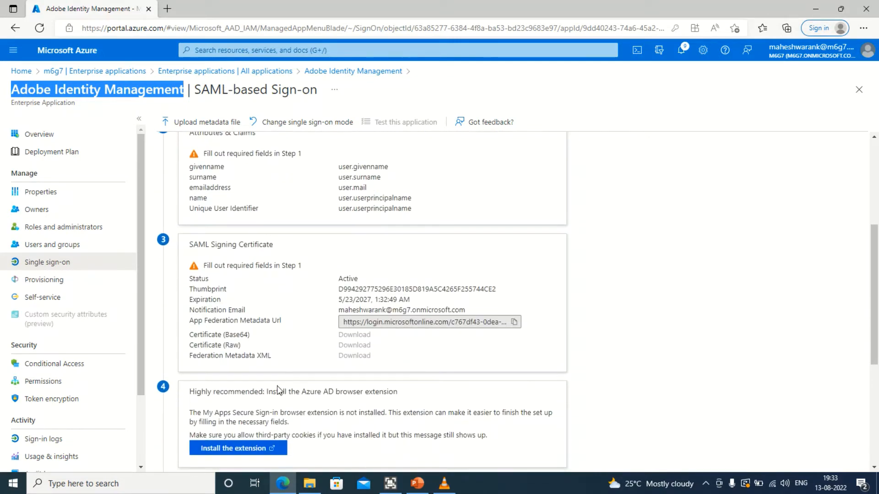
{"action": "scroll", "coordinate": [328, 378], "scroll_direction": "up", "scroll_amount": 5}
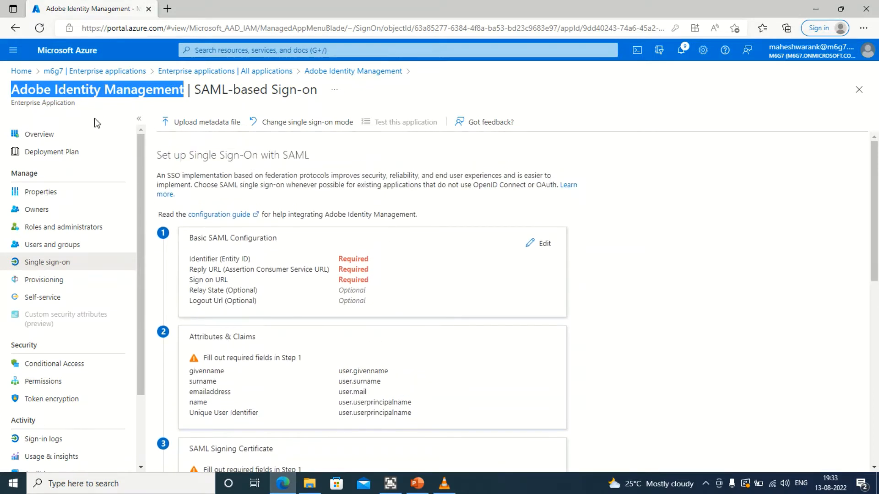
{"action": "left_click", "coordinate": [26, 92]}
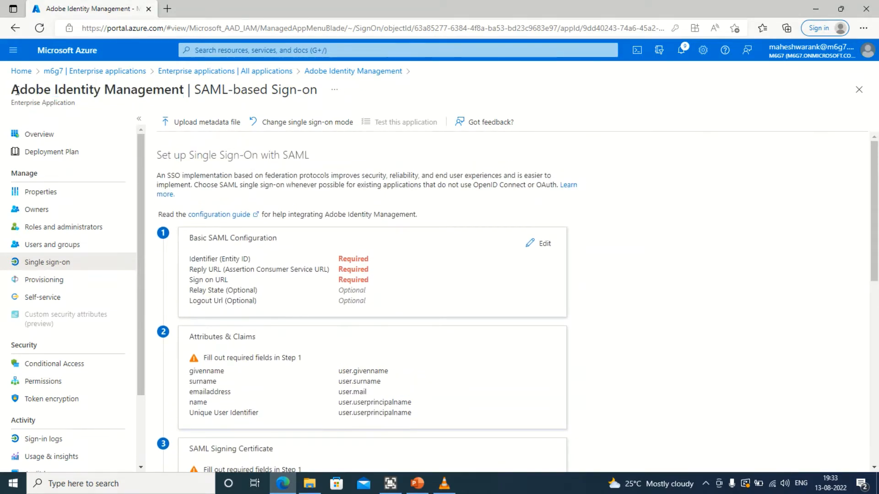
Step: Review the SAML-based sign-on page of Adobe Identity Management once more, from the basic configuration down to the single sign-on test
{"action": "left_click_drag", "start_coordinate": [15, 87], "coordinate": [189, 88]}
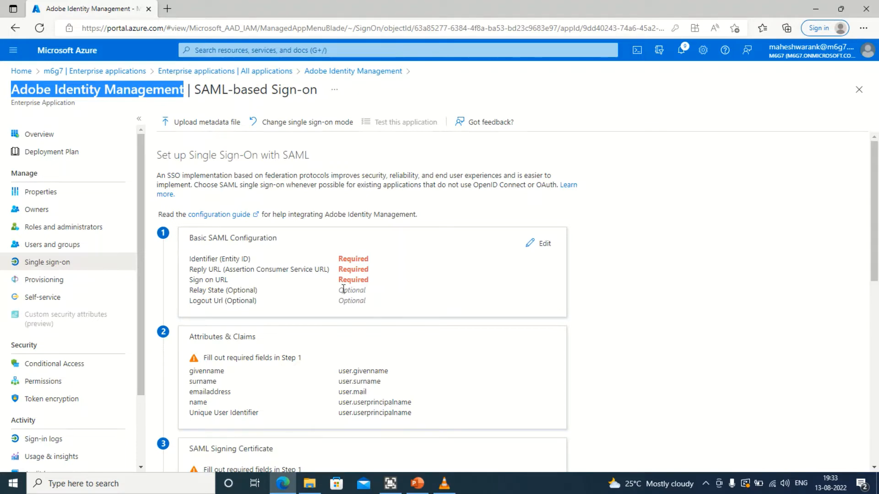
{"action": "scroll", "coordinate": [358, 255], "scroll_direction": "down", "scroll_amount": 5}
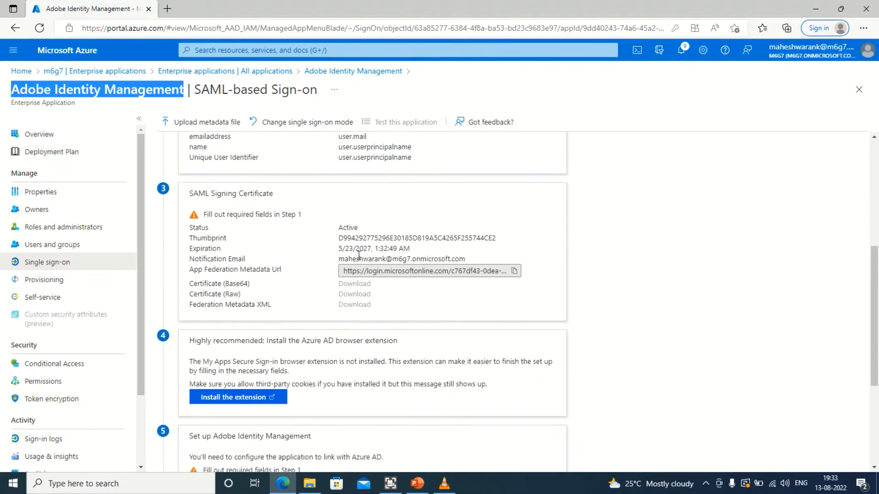
{"action": "scroll", "coordinate": [274, 332], "scroll_direction": "up", "scroll_amount": 5}
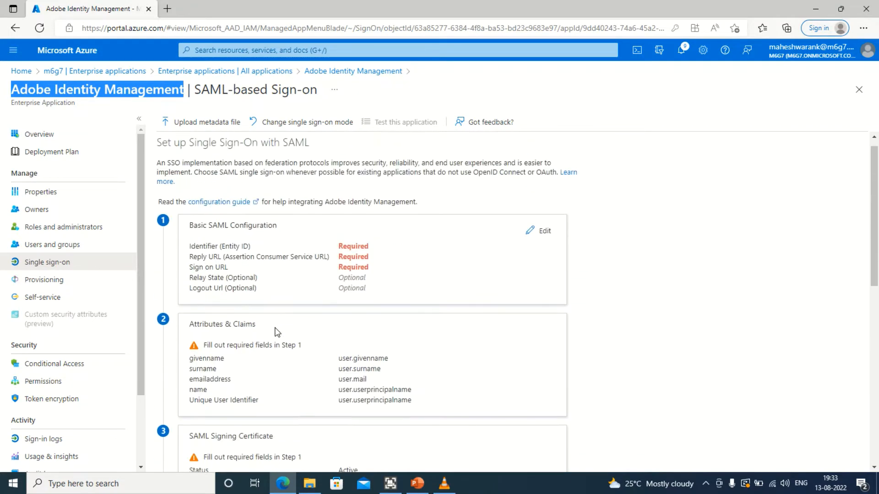
{"action": "scroll", "coordinate": [274, 291], "scroll_direction": "down", "scroll_amount": 8}
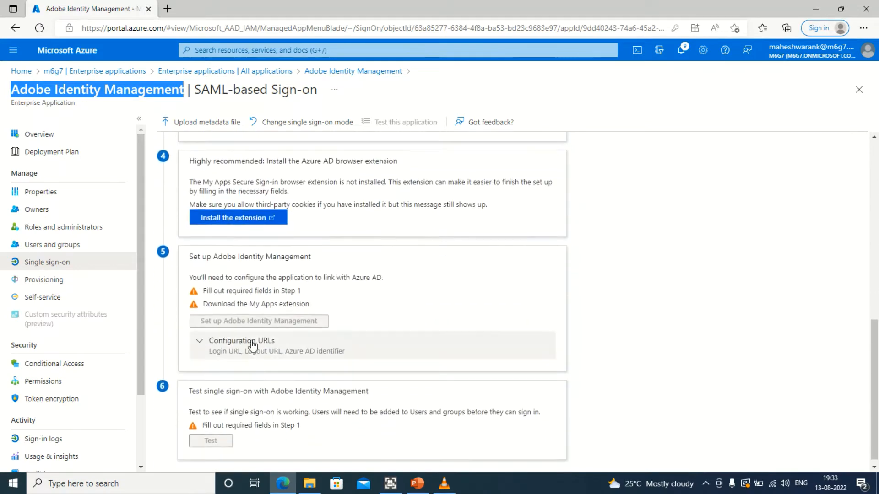
{"action": "scroll", "coordinate": [280, 337], "scroll_direction": "up", "scroll_amount": 8}
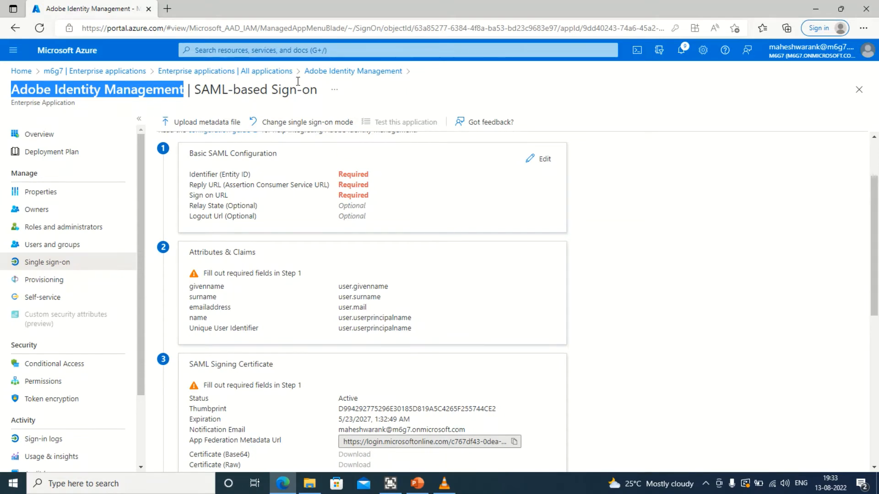
Step: View the New test overview and the APIforScanner single sign-on page, returning to the list of all applications after each
{"action": "left_click", "coordinate": [228, 74]}
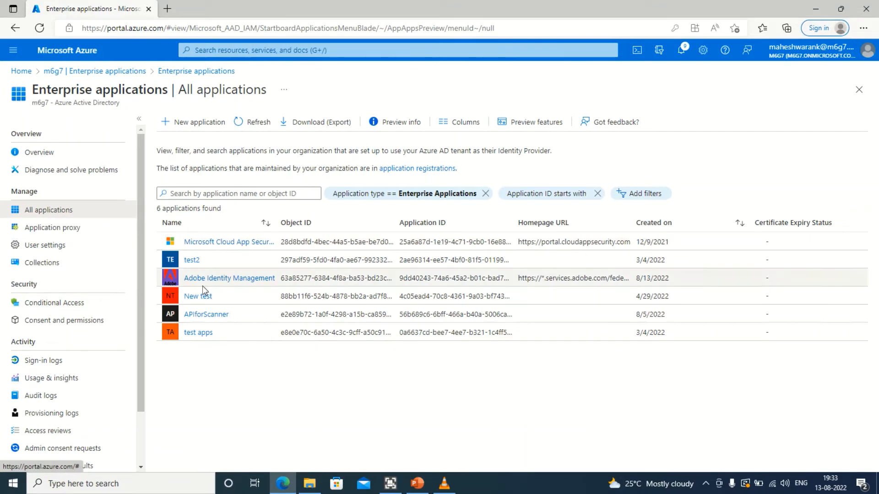
{"action": "left_click", "coordinate": [198, 299]}
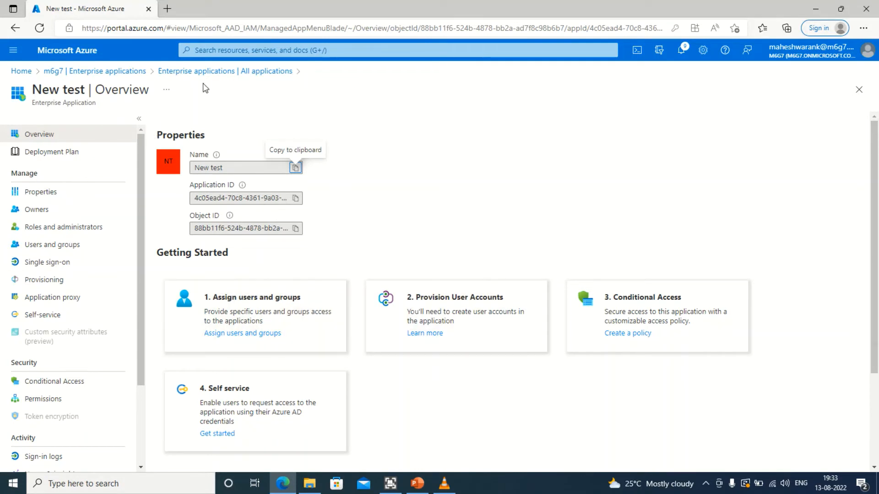
{"action": "left_click", "coordinate": [189, 71]}
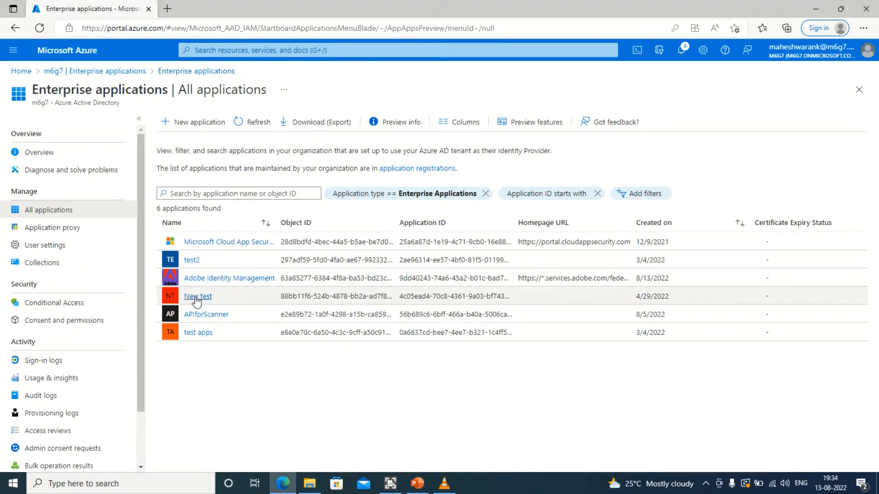
{"action": "left_click", "coordinate": [208, 315]}
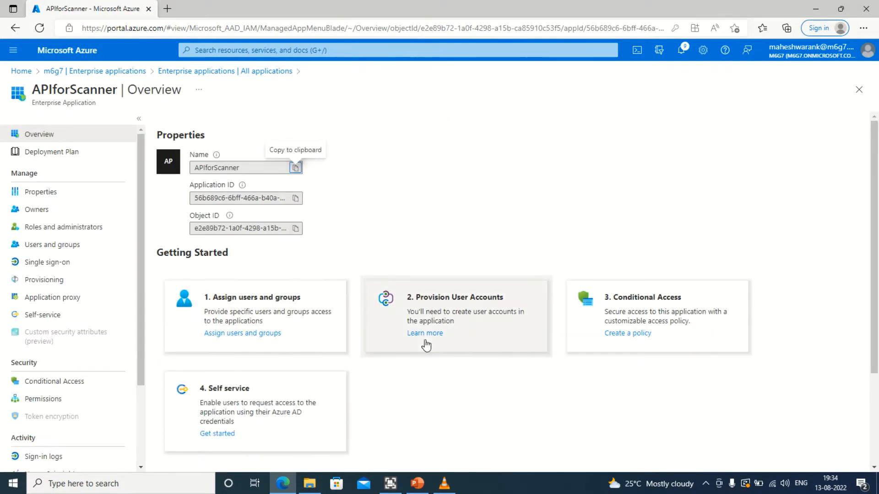
{"action": "left_click", "coordinate": [92, 262]}
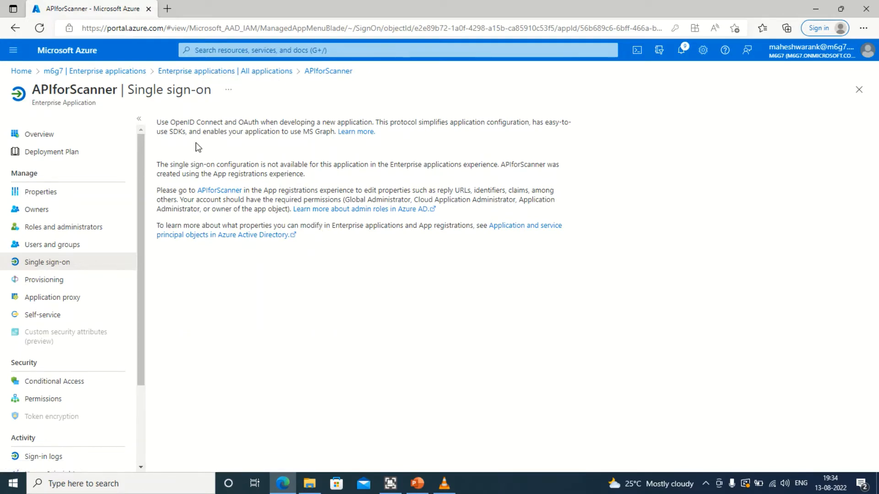
{"action": "left_click", "coordinate": [191, 72]}
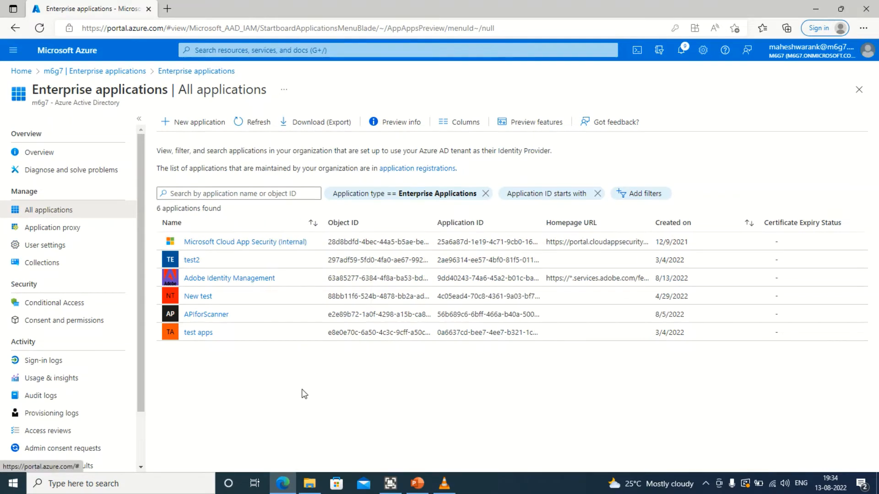
Step: Start a new application, view the Google Cloud Platform entries in the Azure AD Gallery and return to all applications
{"action": "left_click", "coordinate": [198, 124]}
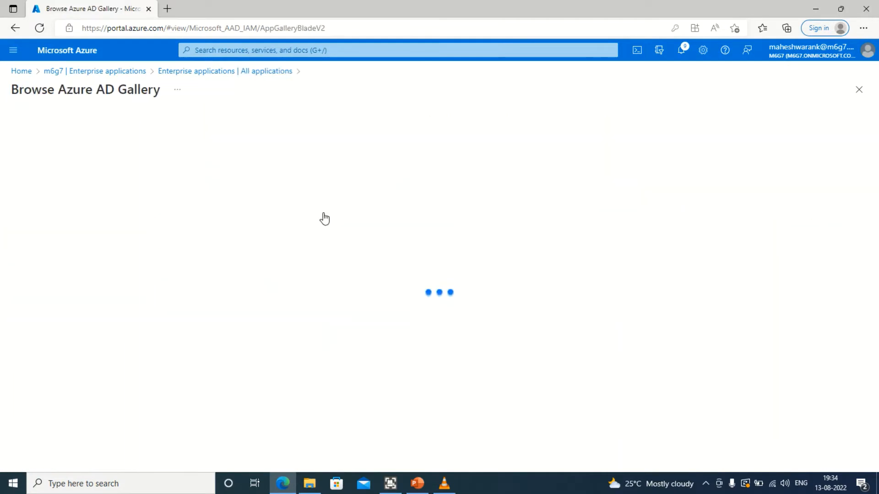
{"action": "left_click", "coordinate": [302, 279]}
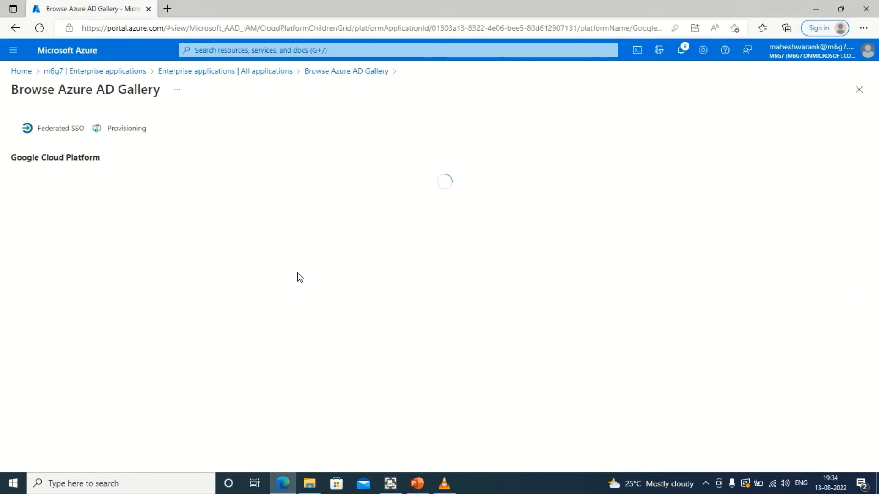
{"action": "left_click", "coordinate": [224, 75]}
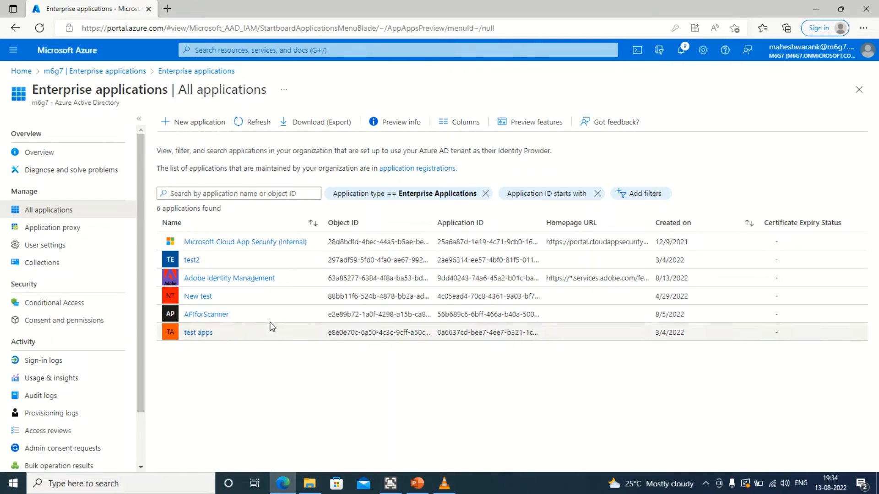
Step: Open Adobe Identity Management from the application list and view its permissions, highlighting the application name in the heading
{"action": "left_click", "coordinate": [227, 278]}
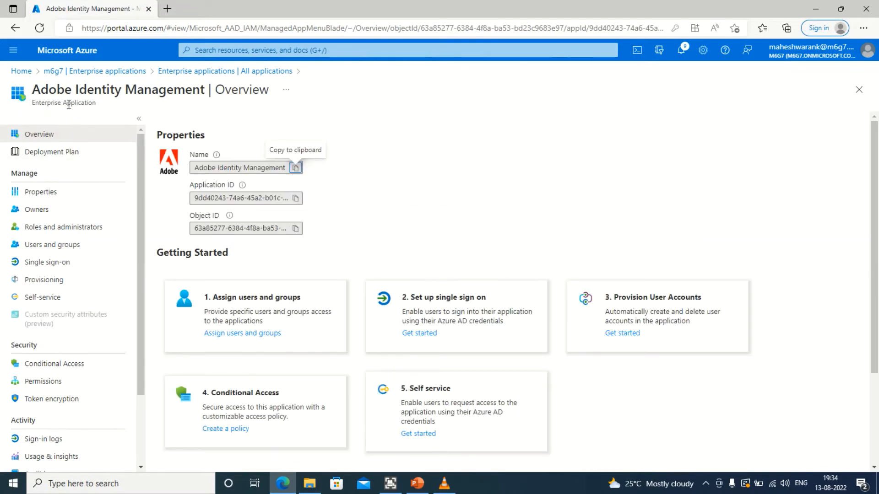
{"action": "left_click", "coordinate": [79, 386]}
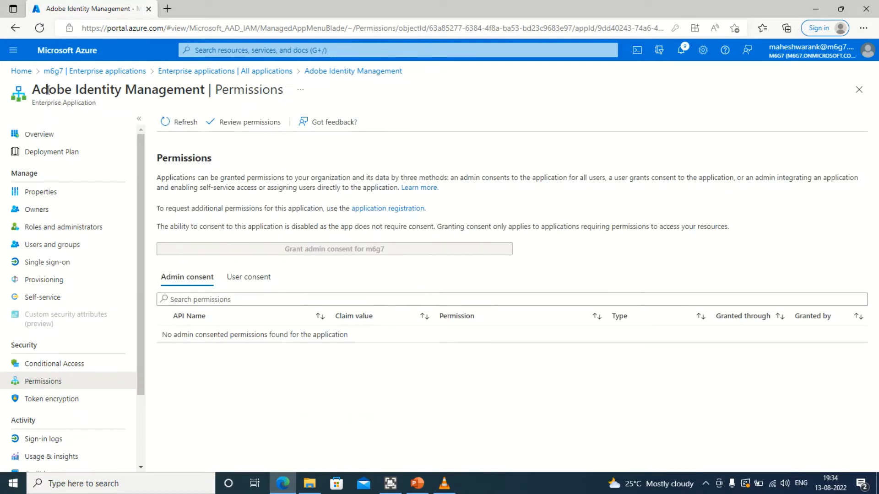
{"action": "left_click_drag", "start_coordinate": [36, 86], "coordinate": [202, 90]}
{"action": "triple_click", "coordinate": [109, 92]}
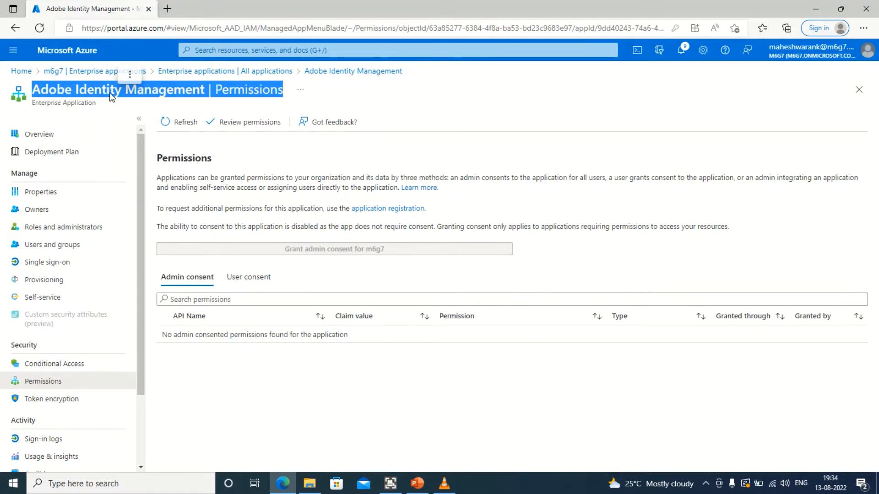
{"action": "double_click", "coordinate": [163, 90]}
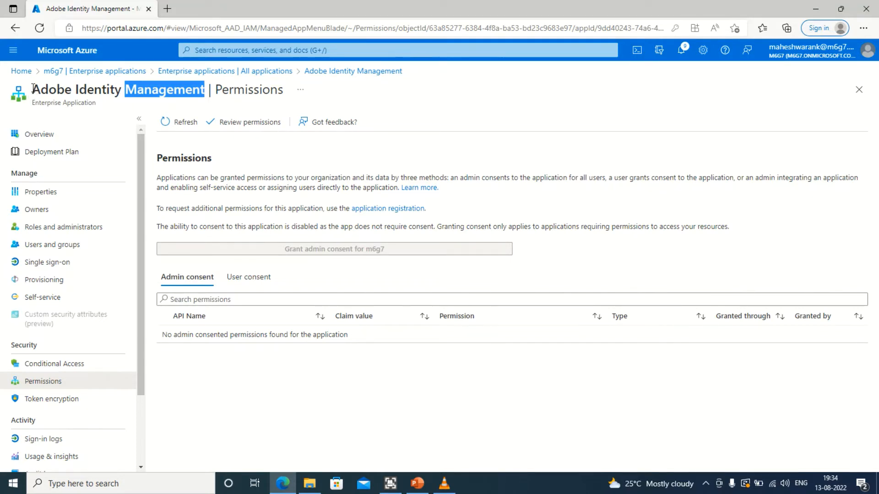
{"action": "left_click_drag", "start_coordinate": [33, 88], "coordinate": [206, 87]}
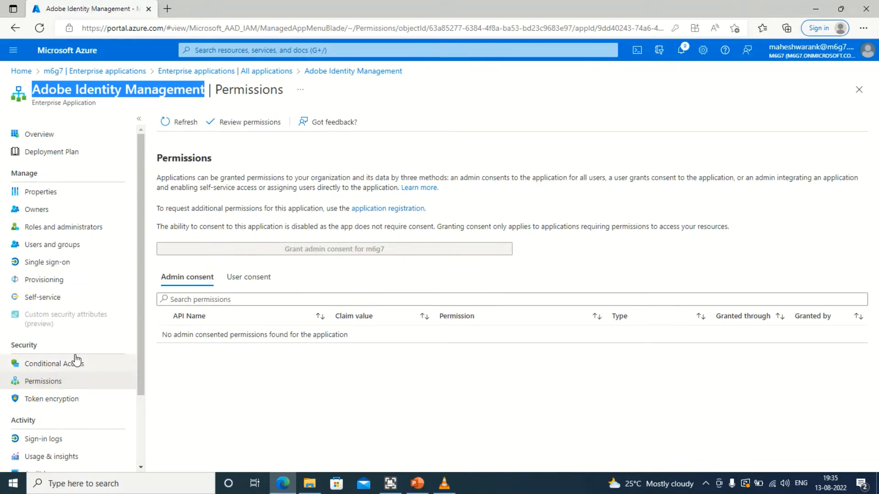
Step: Return to all applications, open the application proxy page and read its description of single sign-on and secure remote access
{"action": "left_click", "coordinate": [190, 73]}
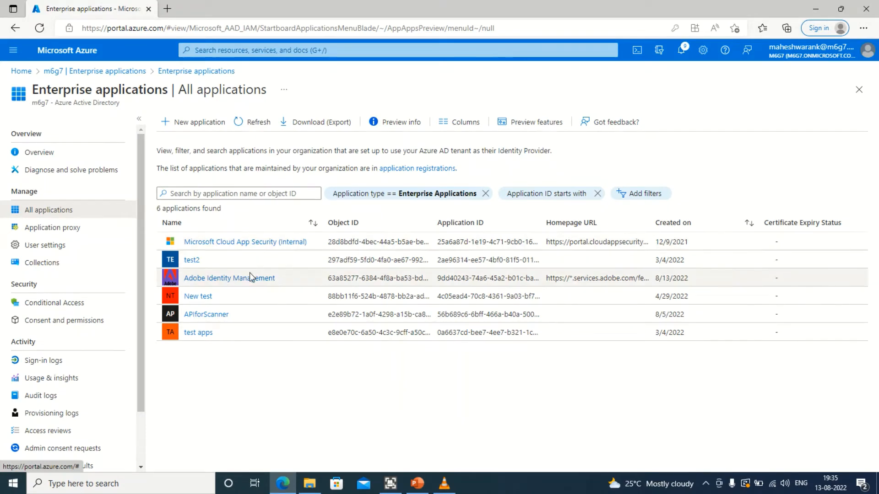
{"action": "left_click", "coordinate": [60, 239]}
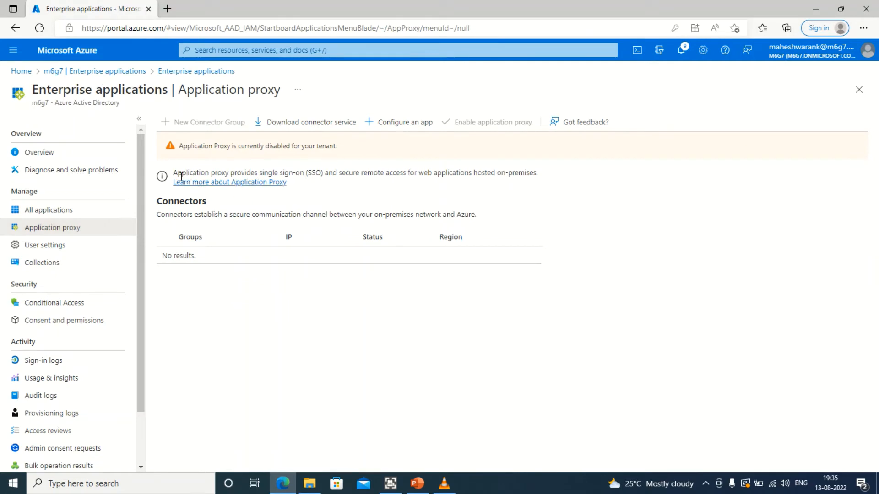
{"action": "left_click_drag", "start_coordinate": [174, 173], "coordinate": [361, 186]}
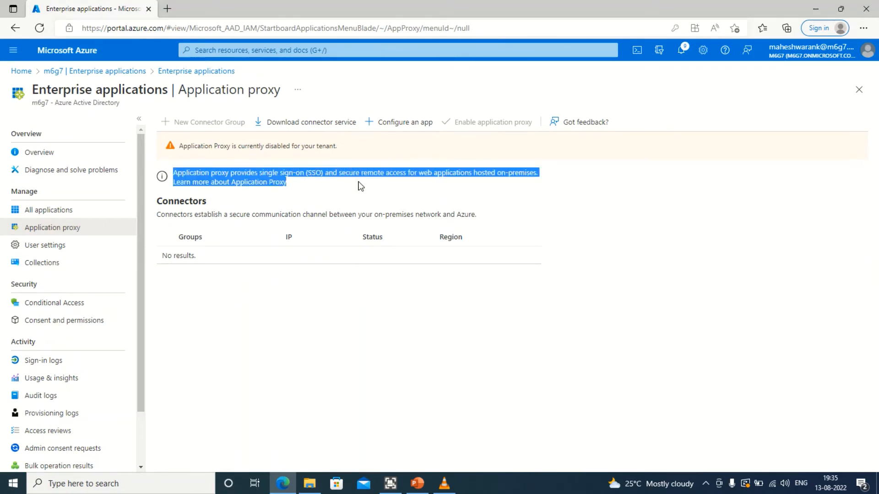
{"action": "left_click", "coordinate": [362, 207]}
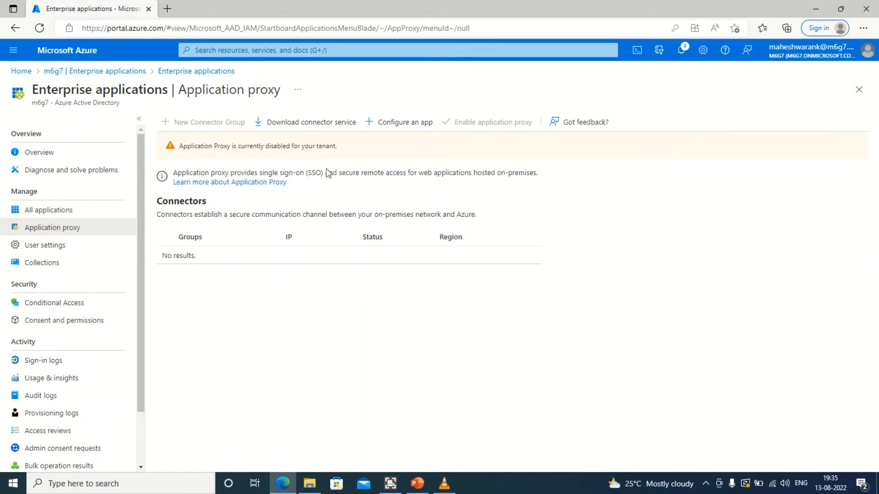
{"action": "left_click_drag", "start_coordinate": [343, 176], "coordinate": [545, 176]}
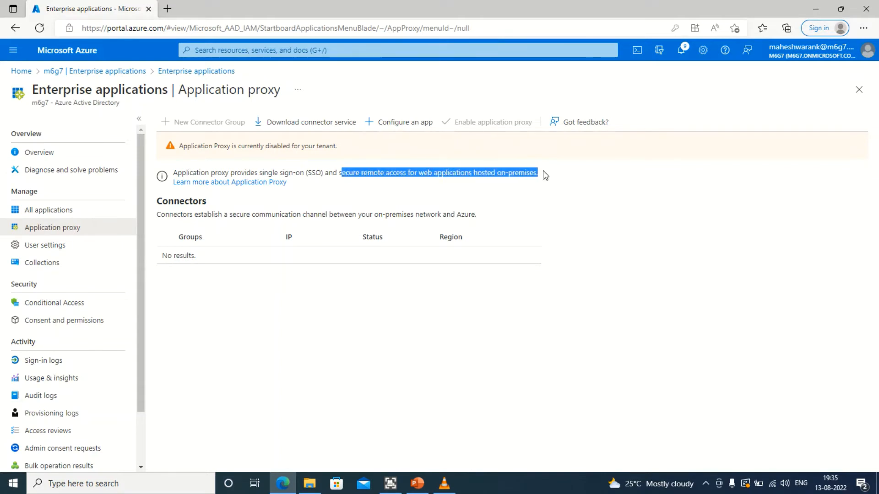
{"action": "left_click", "coordinate": [549, 185]}
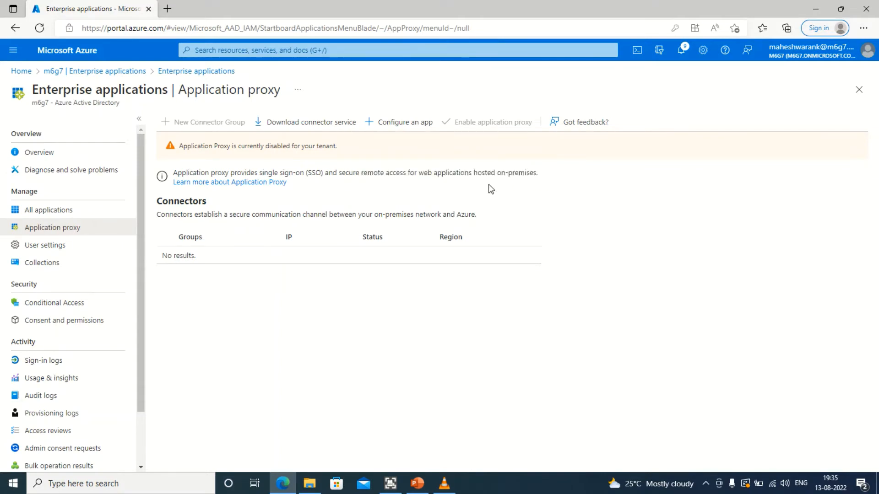
Step: Compare the overviews of Adobe Identity Management and New test from all applications, and return to the application proxy page
{"action": "left_click", "coordinate": [74, 213]}
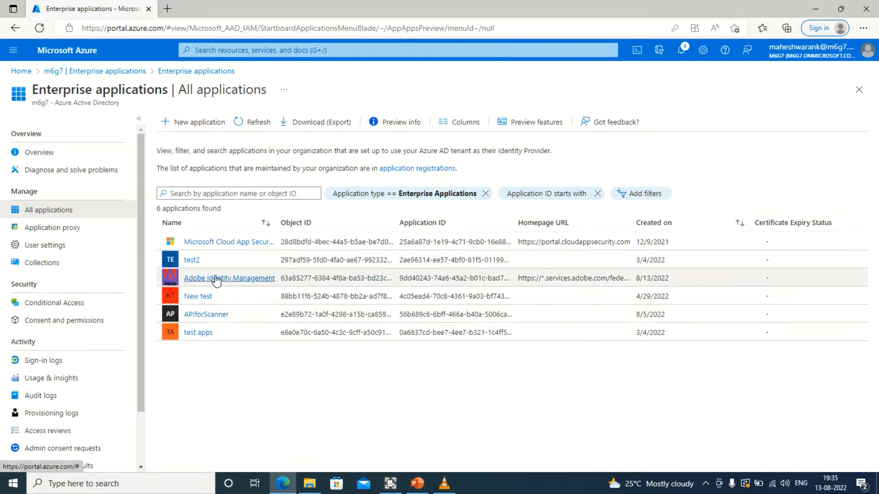
{"action": "left_click", "coordinate": [216, 334]}
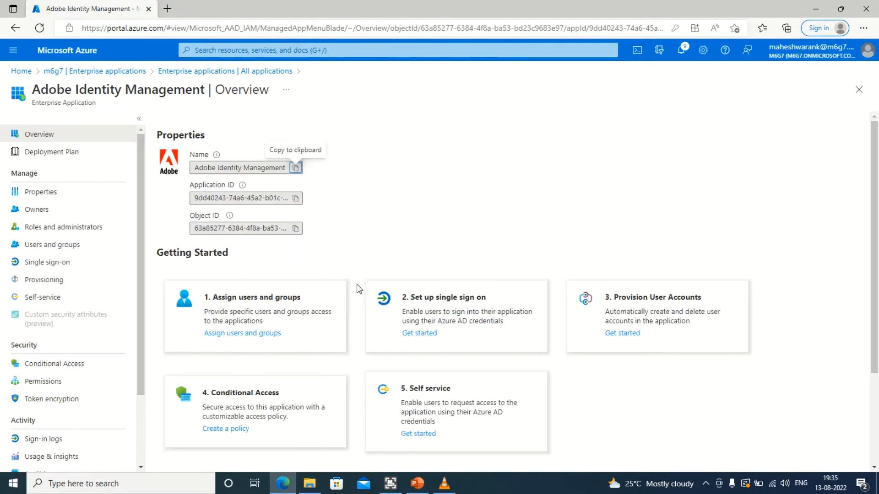
{"action": "left_click", "coordinate": [180, 72]}
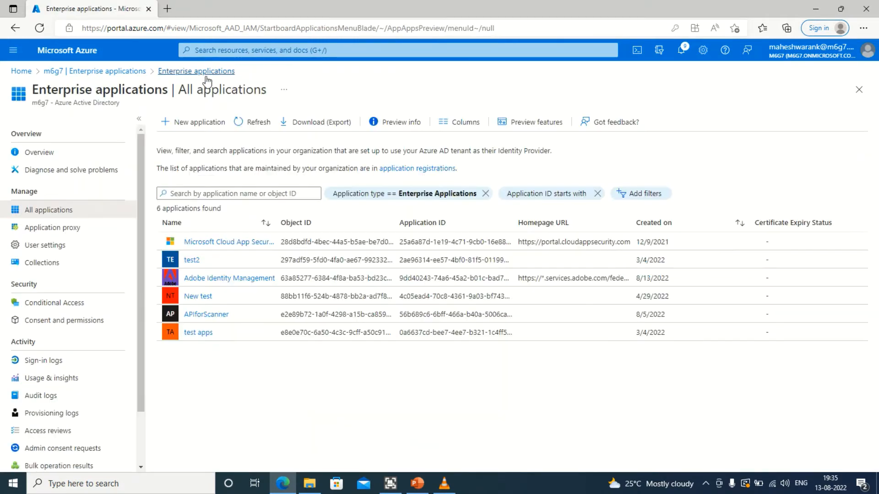
{"action": "left_click", "coordinate": [202, 297]}
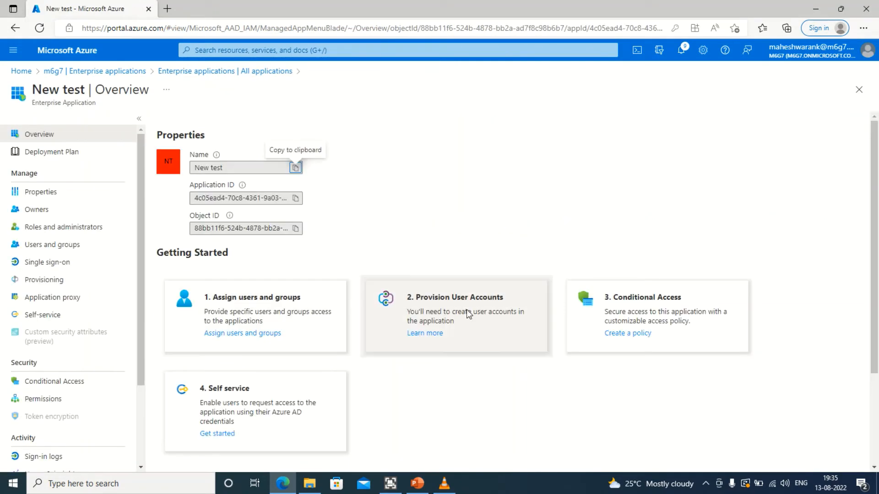
{"action": "left_click", "coordinate": [202, 72]}
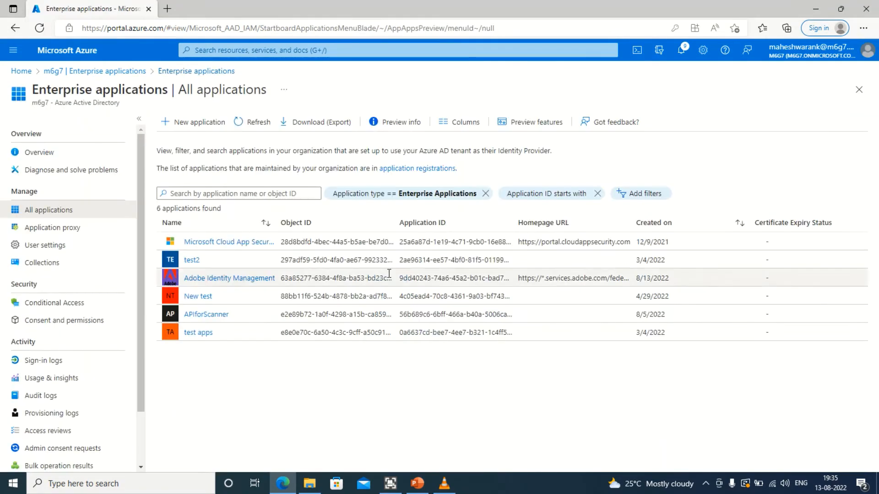
{"action": "left_click", "coordinate": [76, 231]}
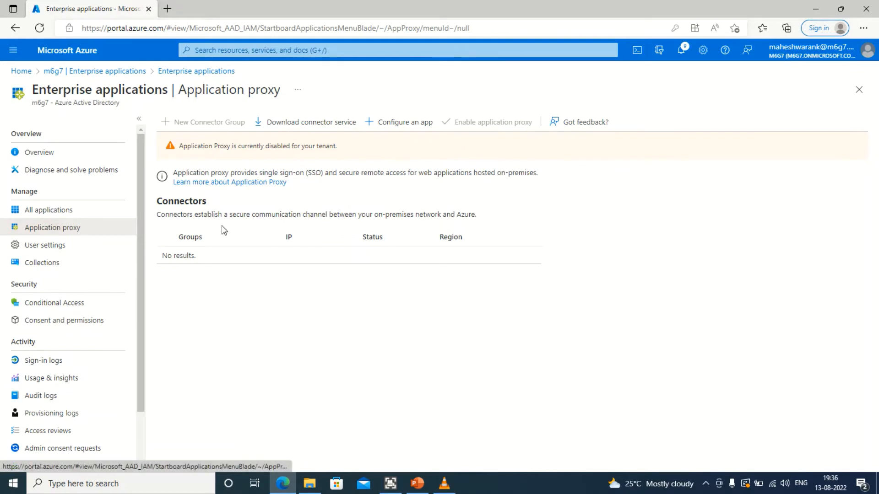
Step: In the enterprise applications user settings, set "Users can add gallery apps to My Apps" to Yes
{"action": "left_click", "coordinate": [73, 247]}
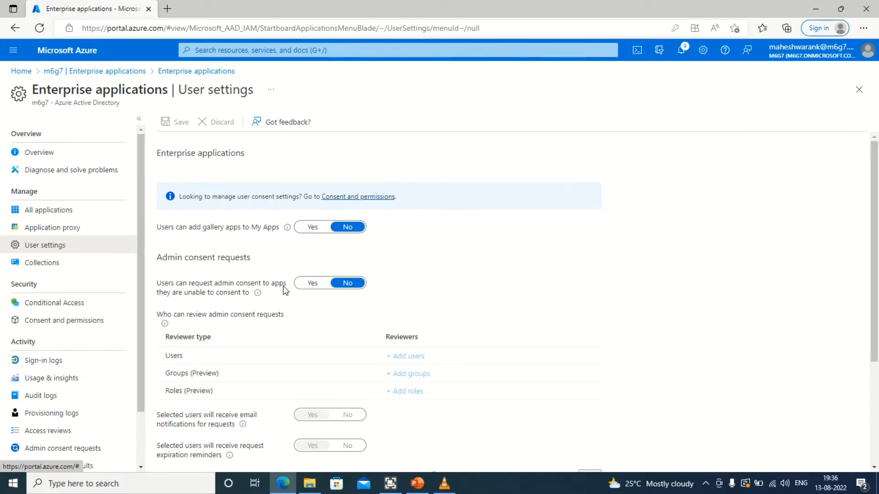
{"action": "left_click", "coordinate": [323, 228]}
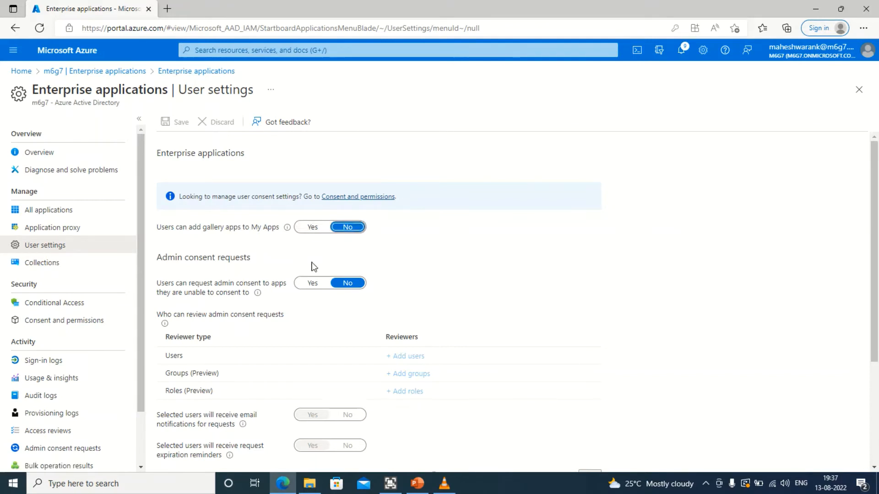
{"action": "scroll", "coordinate": [307, 265], "scroll_direction": "down", "scroll_amount": 1}
{"action": "scroll", "coordinate": [226, 243], "scroll_direction": "up", "scroll_amount": 1}
{"action": "left_click_drag", "start_coordinate": [157, 230], "coordinate": [280, 239]}
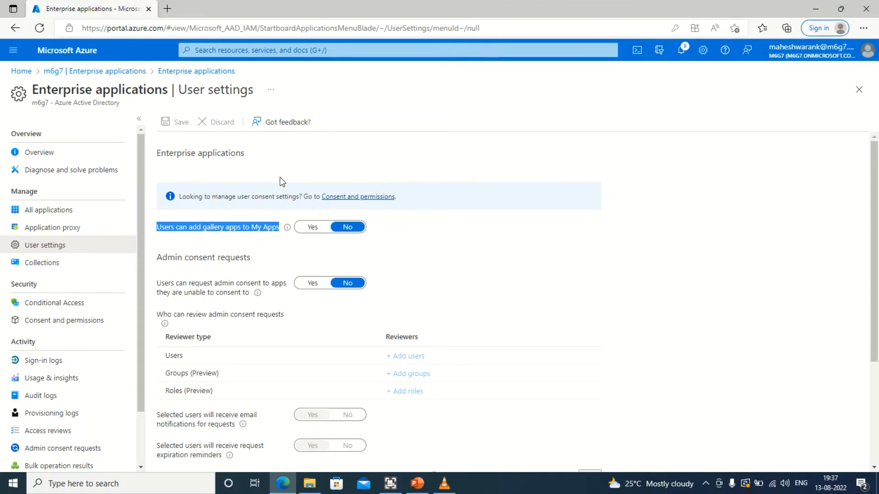
{"action": "left_click", "coordinate": [311, 229]}
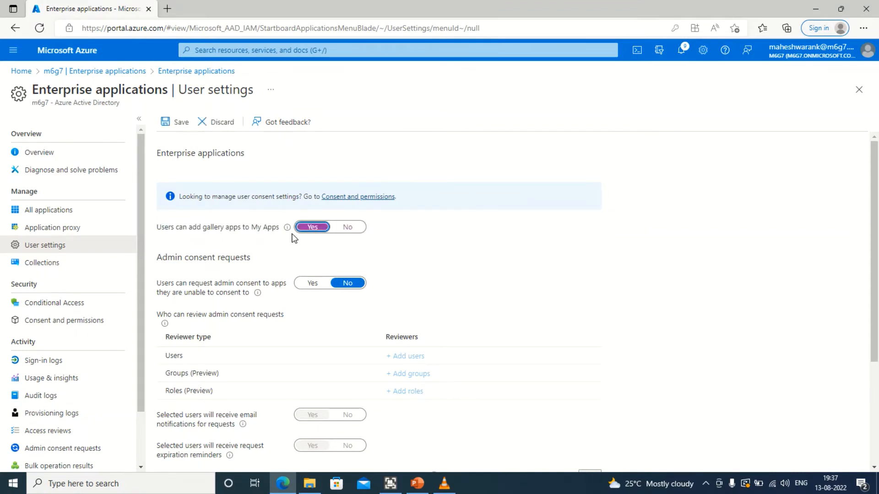
Step: Set "Users can add gallery apps to My Apps" to No and review the Admin consent requests section, highlighting its heading
{"action": "mouse_move", "coordinate": [288, 230]}
{"action": "left_click", "coordinate": [349, 227]}
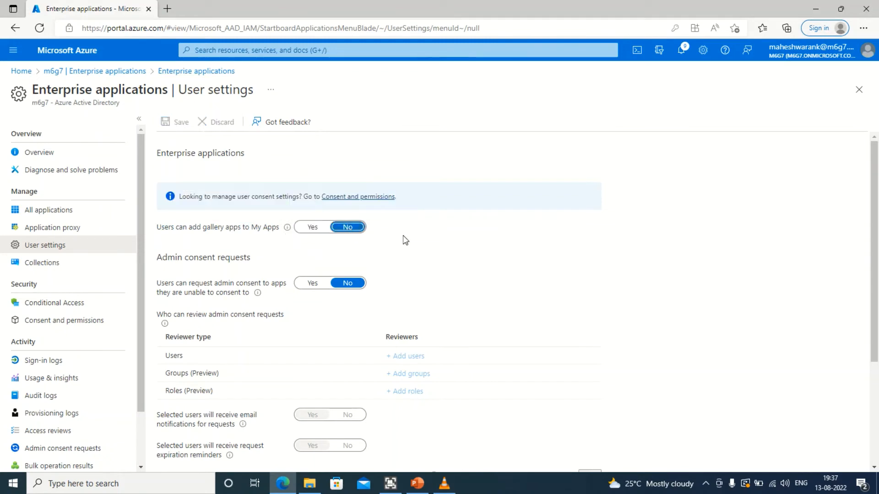
{"action": "scroll", "coordinate": [421, 249], "scroll_direction": "down", "scroll_amount": 1}
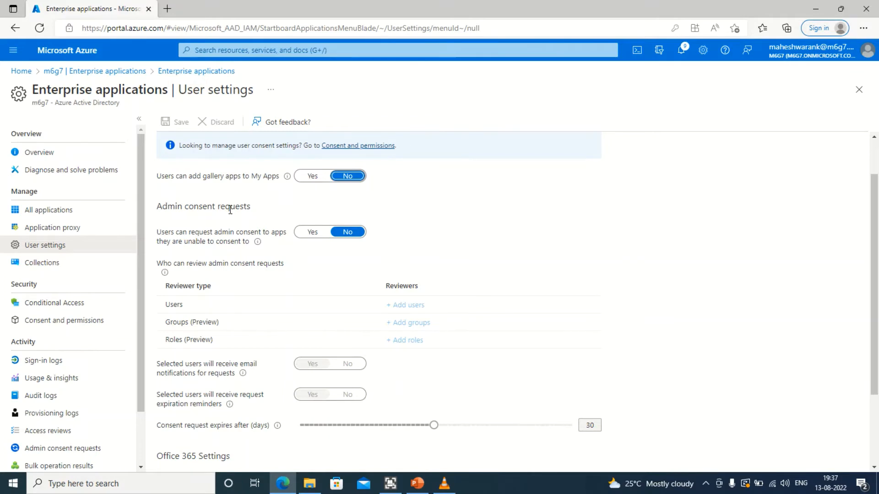
{"action": "left_click_drag", "start_coordinate": [163, 206], "coordinate": [292, 210]}
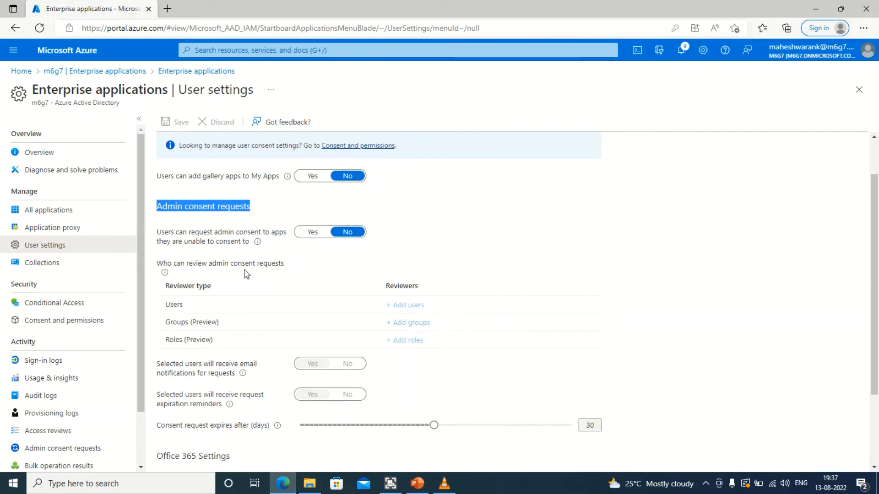
{"action": "left_click", "coordinate": [291, 272]}
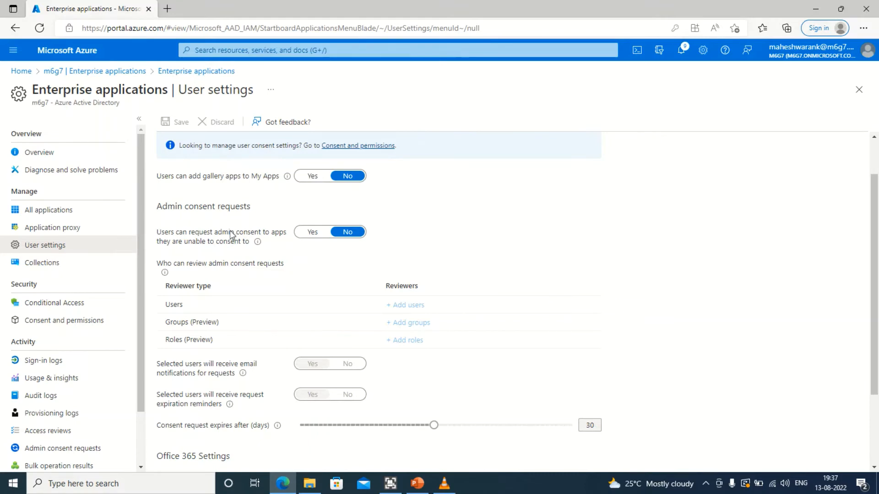
{"action": "scroll", "coordinate": [236, 257], "scroll_direction": "down", "scroll_amount": 3}
{"action": "scroll", "coordinate": [257, 254], "scroll_direction": "up", "scroll_amount": 3}
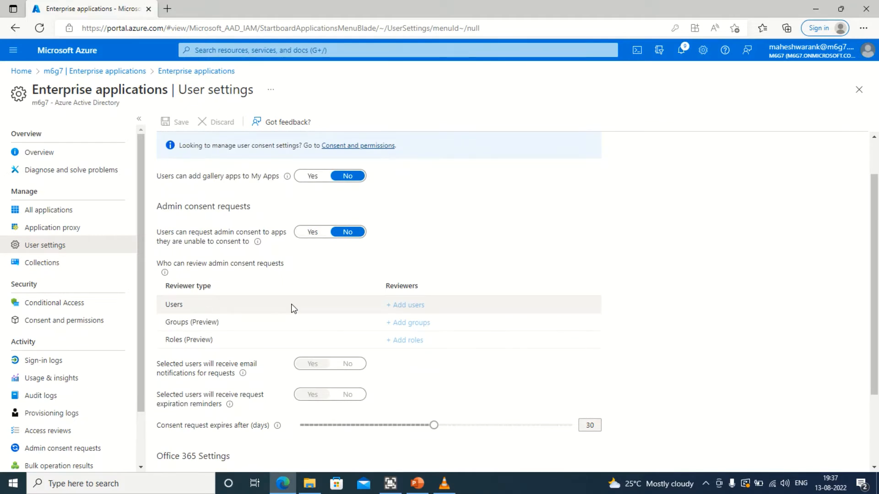
Step: Try Yes for "Users can request admin consent to apps they are unable to consent to", and return it to No
{"action": "scroll", "coordinate": [294, 308], "scroll_direction": "down", "scroll_amount": 1}
{"action": "left_click", "coordinate": [311, 180]}
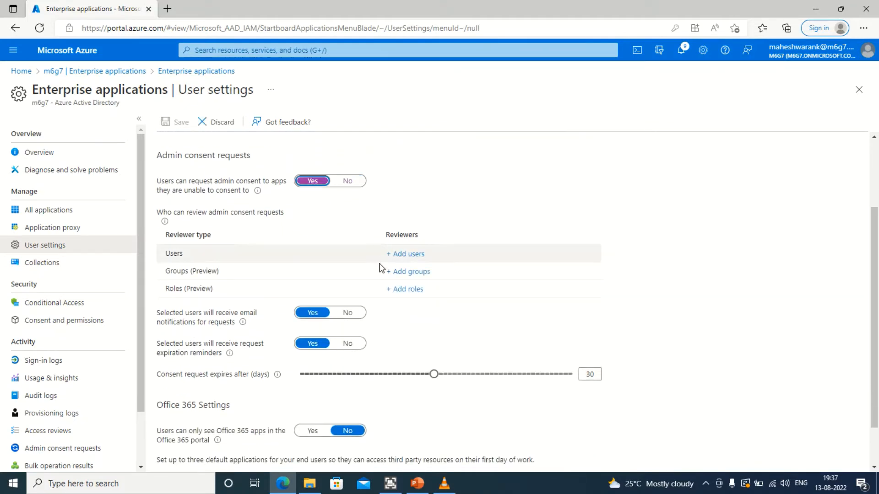
{"action": "left_click", "coordinate": [345, 181]}
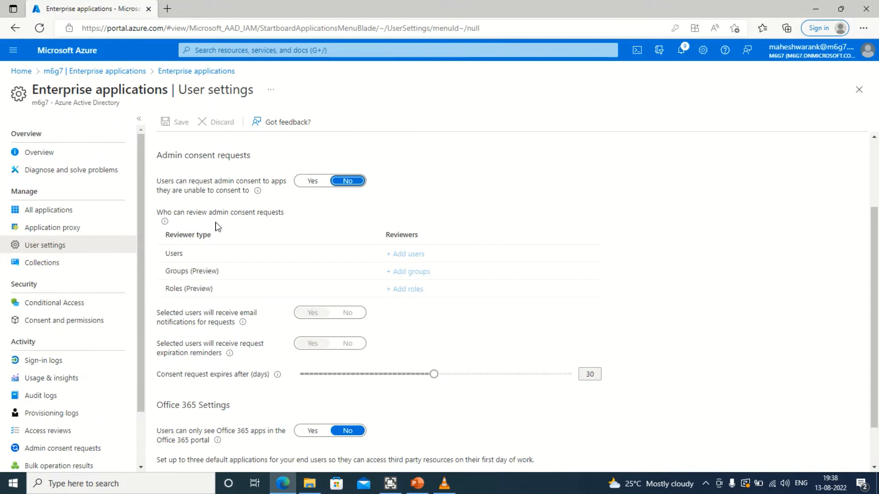
{"action": "scroll", "coordinate": [193, 255], "scroll_direction": "up", "scroll_amount": 2}
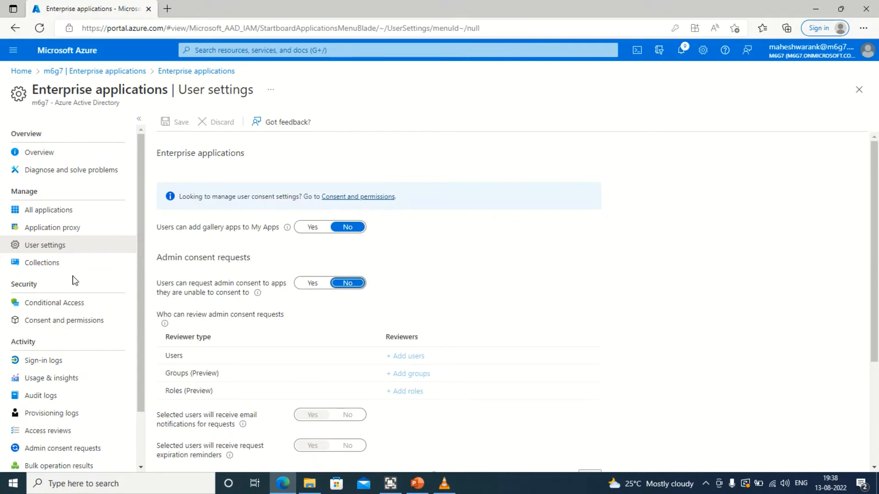
Step: Open the permissions of Adobe Identity Management from all applications and compare its admin consent and user consent lists
{"action": "left_click", "coordinate": [91, 218]}
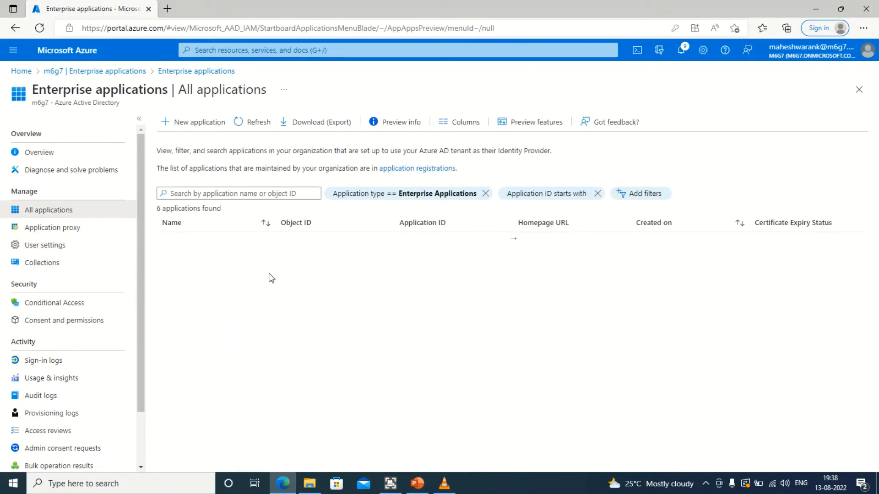
{"action": "left_click", "coordinate": [217, 280]}
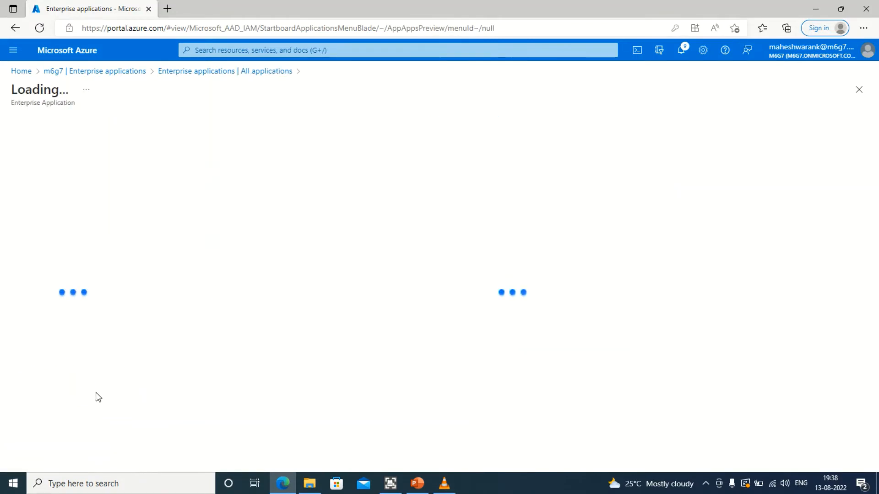
{"action": "left_click", "coordinate": [46, 382]}
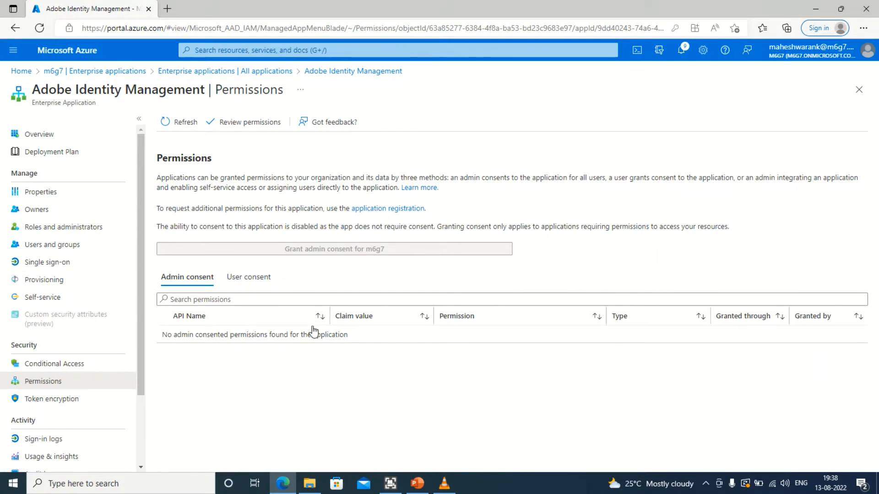
{"action": "left_click", "coordinate": [232, 278]}
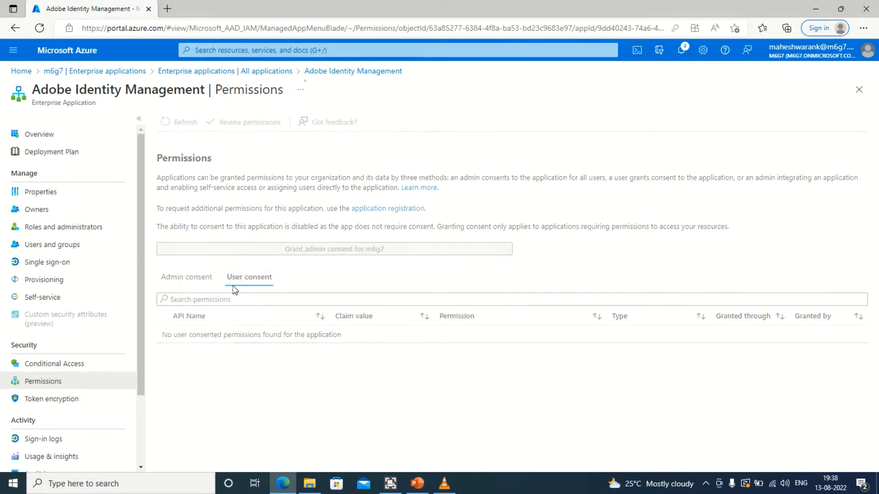
{"action": "left_click", "coordinate": [197, 277]}
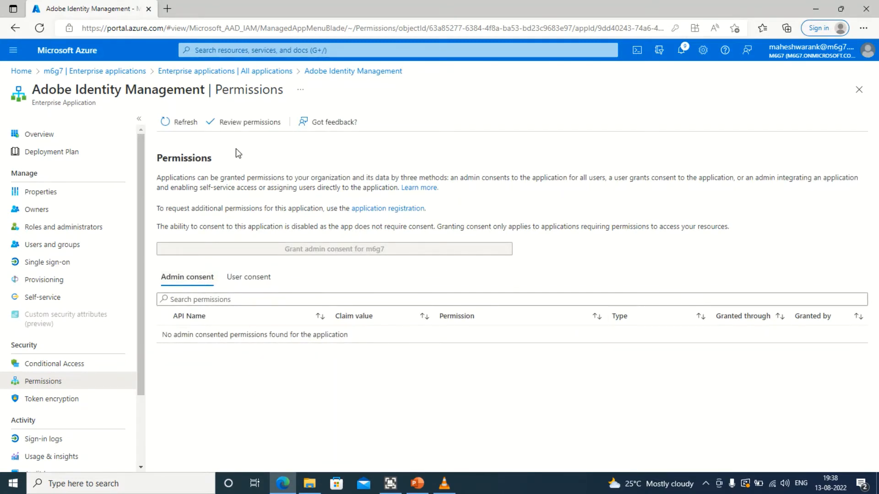
{"action": "left_click", "coordinate": [255, 277]}
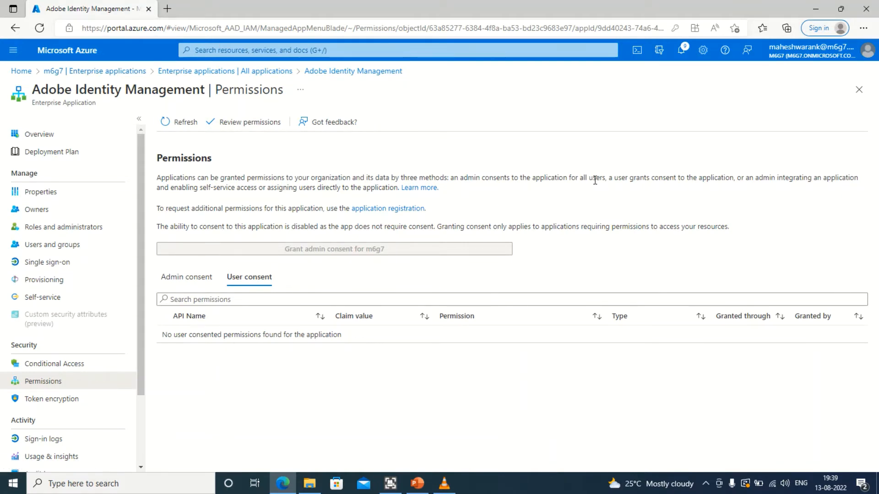
{"action": "left_click", "coordinate": [195, 278]}
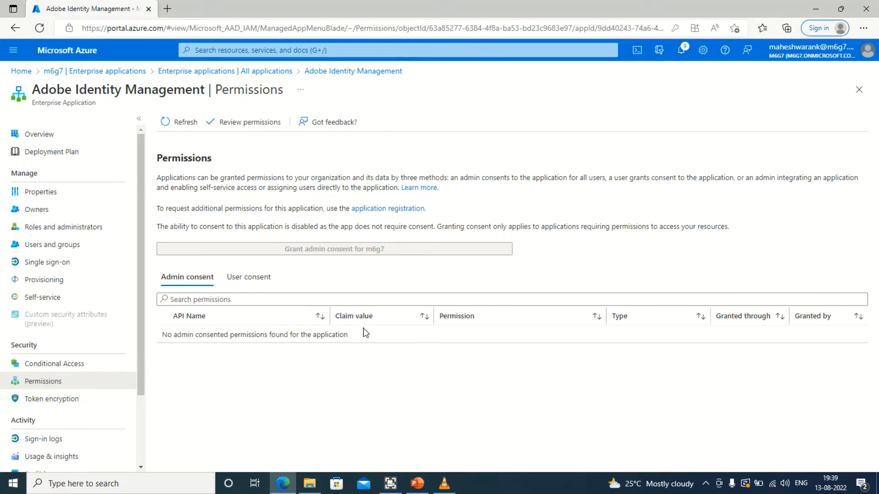
Step: Return to the enterprise applications and look through the whole user settings page
{"action": "left_click", "coordinate": [191, 72]}
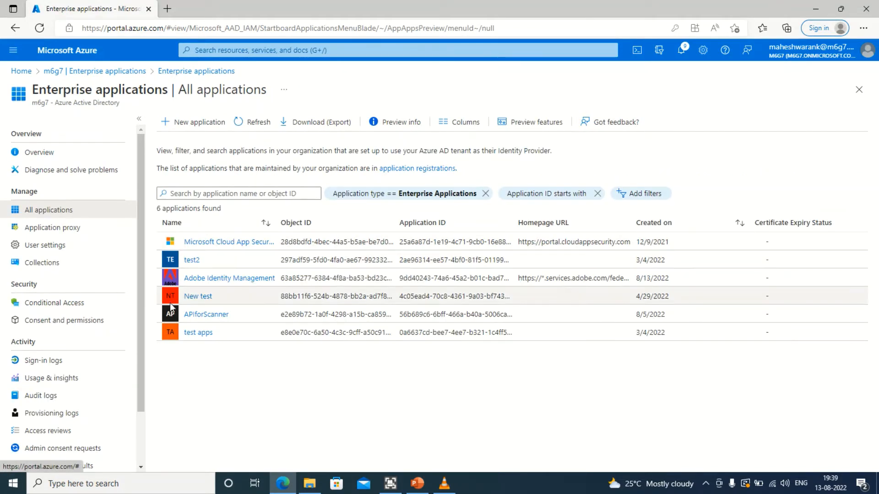
{"action": "left_click", "coordinate": [54, 229]}
{"action": "left_click", "coordinate": [59, 247]}
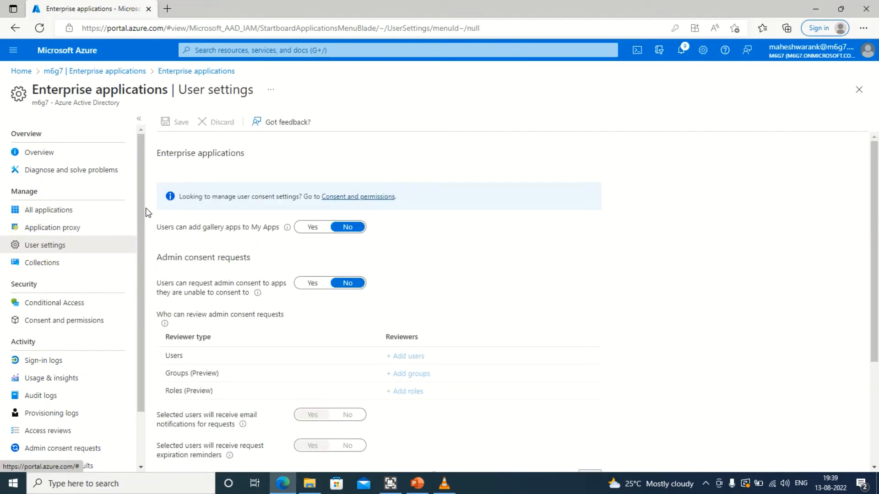
{"action": "scroll", "coordinate": [220, 300], "scroll_direction": "down", "scroll_amount": 3}
{"action": "scroll", "coordinate": [227, 325], "scroll_direction": "up", "scroll_amount": 2}
{"action": "scroll", "coordinate": [221, 330], "scroll_direction": "up", "scroll_amount": 2}
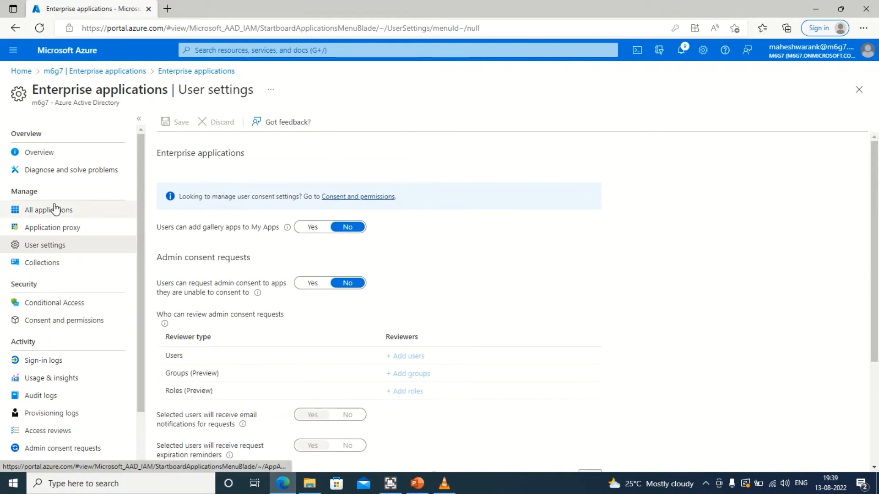
Step: View the enterprise applications collections and the Conditional Access policies, and return to the enterprise applications overview
{"action": "left_click", "coordinate": [63, 267]}
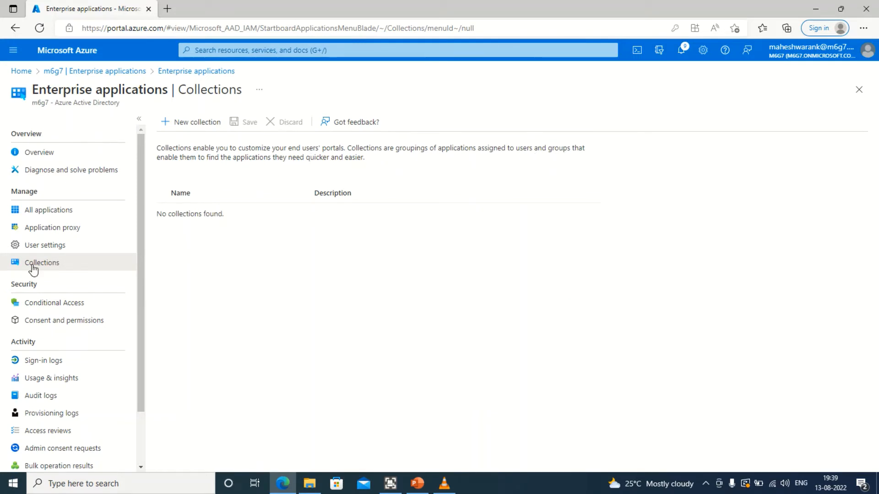
{"action": "left_click", "coordinate": [114, 301]}
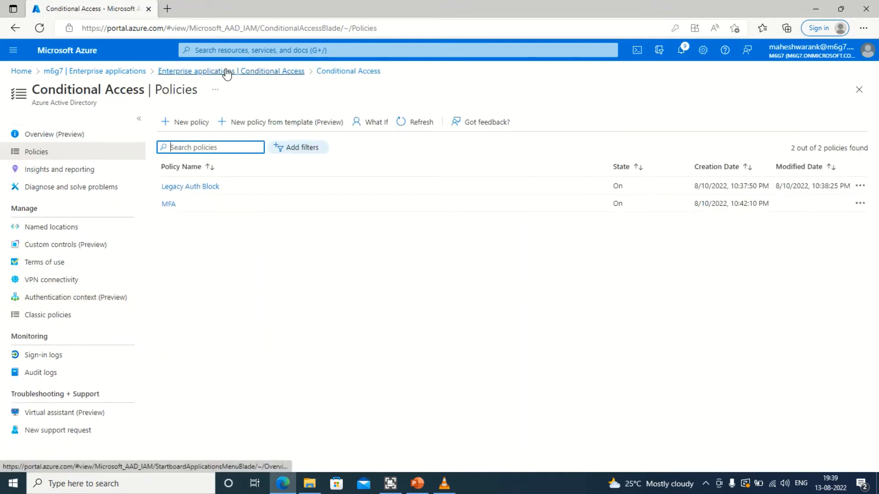
{"action": "left_click", "coordinate": [264, 72]}
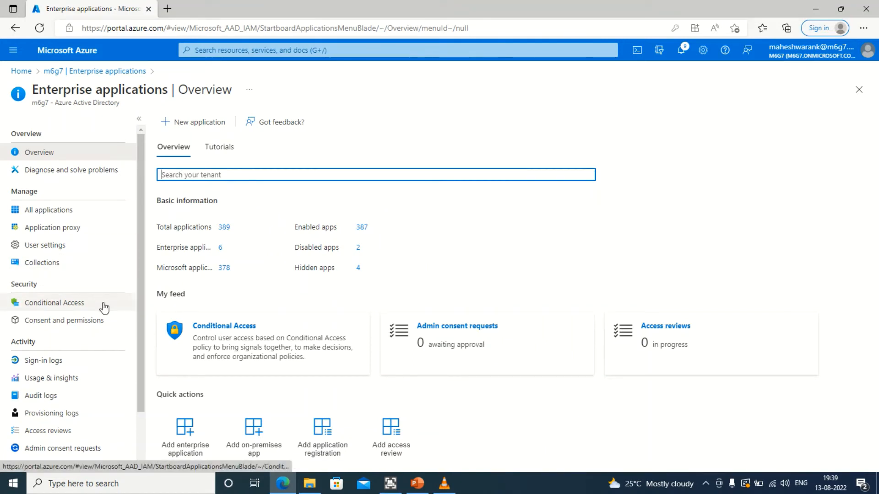
Step: Open the user consent settings under Consent and permissions and highlight the "Allow user consent for apps" option
{"action": "scroll", "coordinate": [102, 302], "scroll_direction": "down", "scroll_amount": 1}
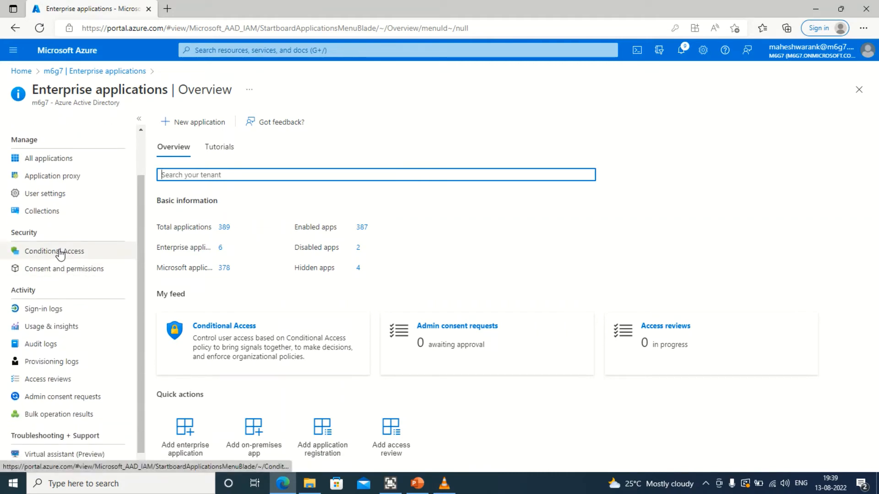
{"action": "left_click", "coordinate": [63, 274]}
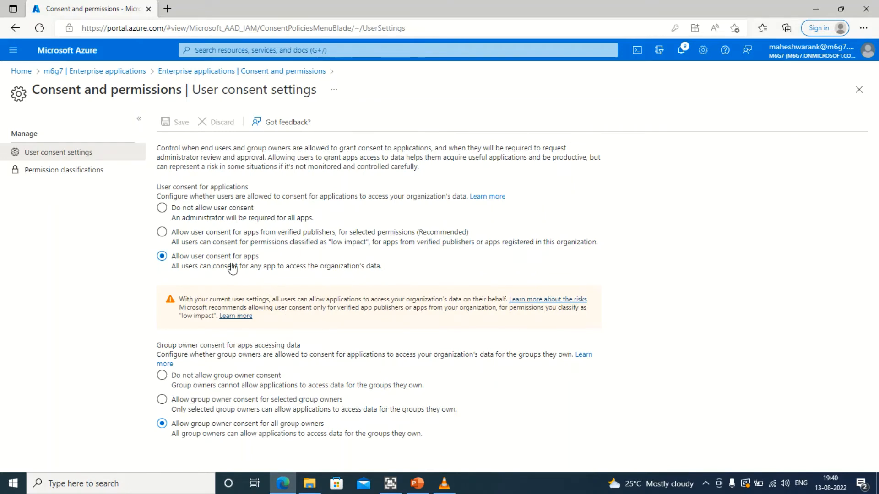
{"action": "left_click_drag", "start_coordinate": [169, 256], "coordinate": [255, 256]}
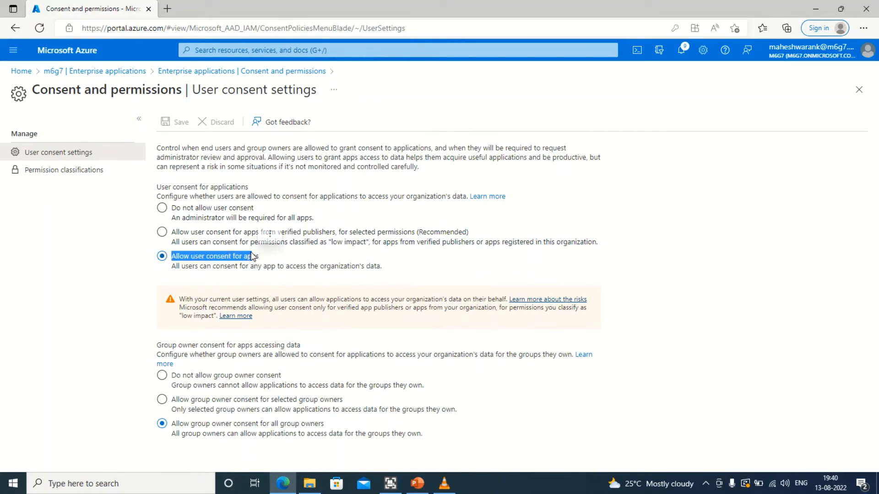
{"action": "left_click", "coordinate": [263, 256]}
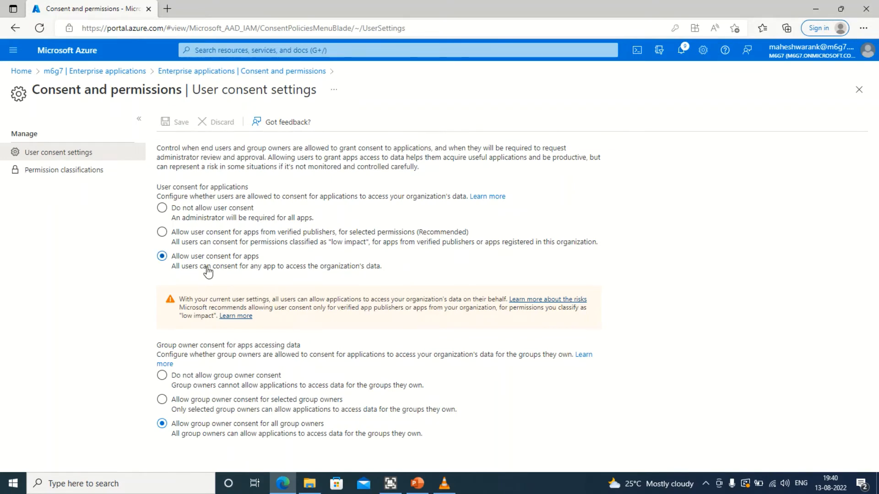
Step: Set application consent to "Do not allow user consent" and group owner consent to "Do not allow group owner consent", and save the settings
{"action": "left_click", "coordinate": [198, 212]}
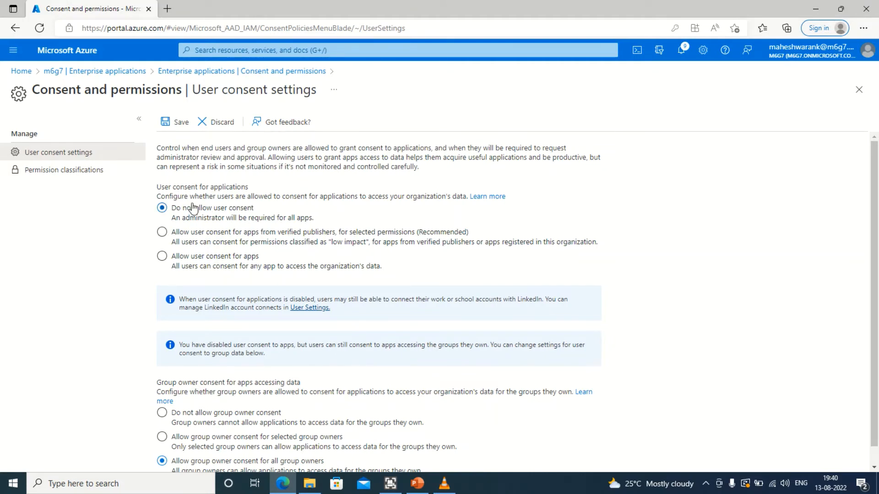
{"action": "scroll", "coordinate": [234, 281], "scroll_direction": "down", "scroll_amount": 1}
{"action": "scroll", "coordinate": [200, 407], "scroll_direction": "up", "scroll_amount": 1}
{"action": "scroll", "coordinate": [173, 393], "scroll_direction": "down", "scroll_amount": 1}
{"action": "left_click", "coordinate": [173, 394]}
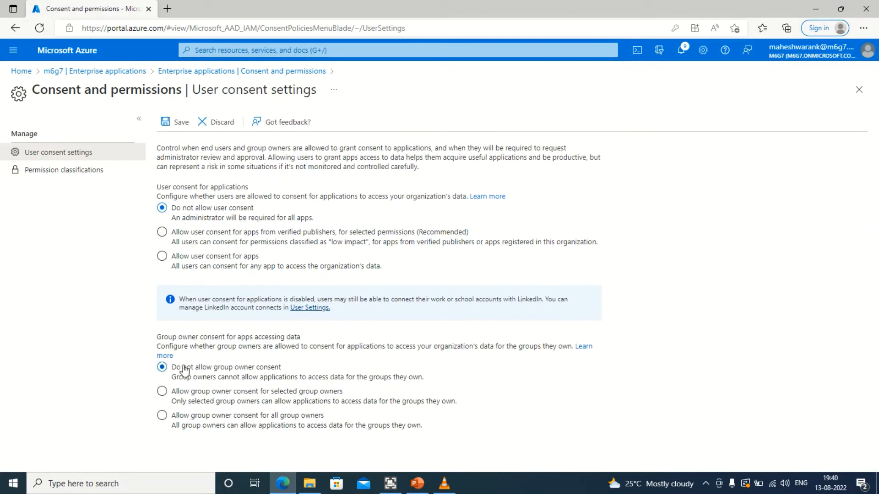
{"action": "left_click", "coordinate": [178, 123]}
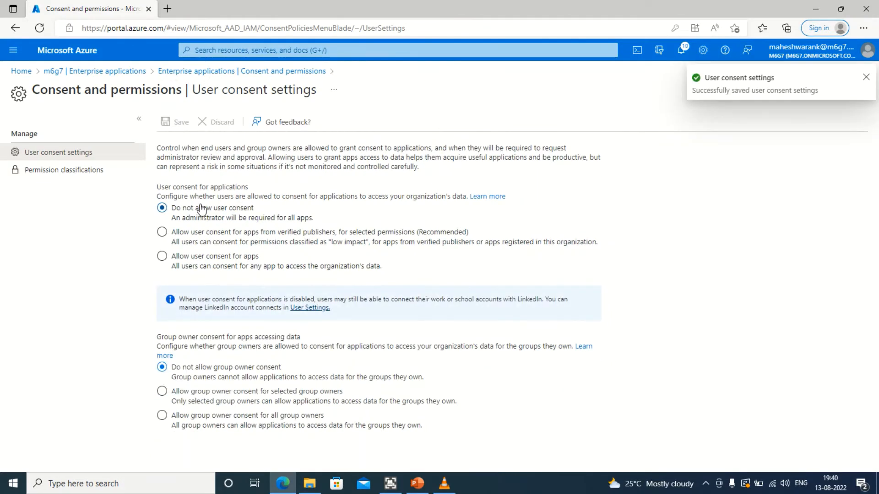
{"action": "left_click", "coordinate": [866, 79]}
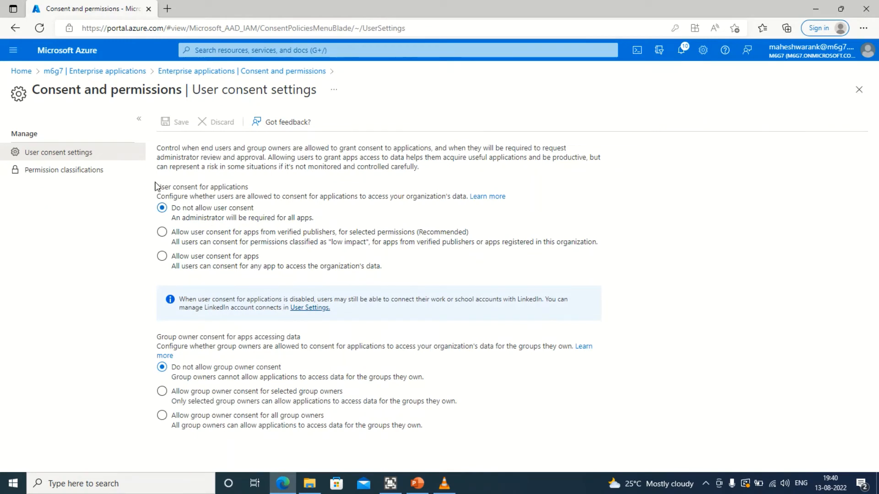
Step: Compare the permission classifications with the user consent settings and highlight "delegated permissions" in the Low classification's description
{"action": "left_click", "coordinate": [93, 170]}
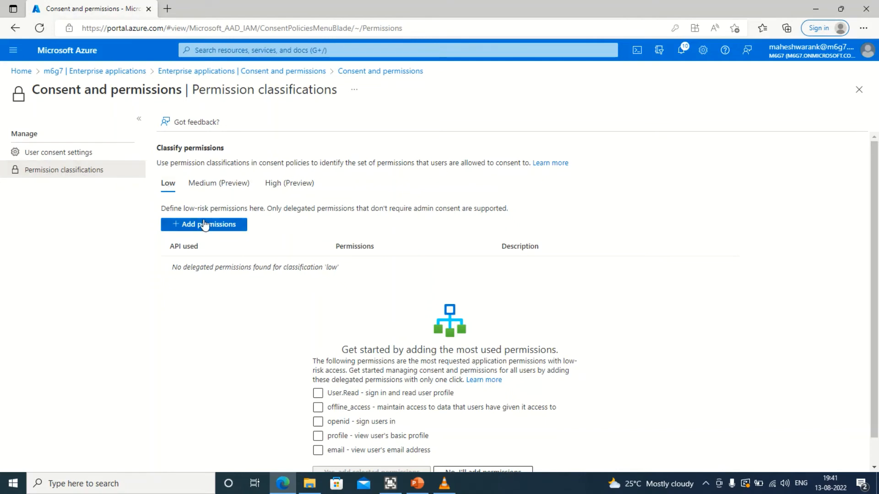
{"action": "left_click", "coordinate": [92, 160]}
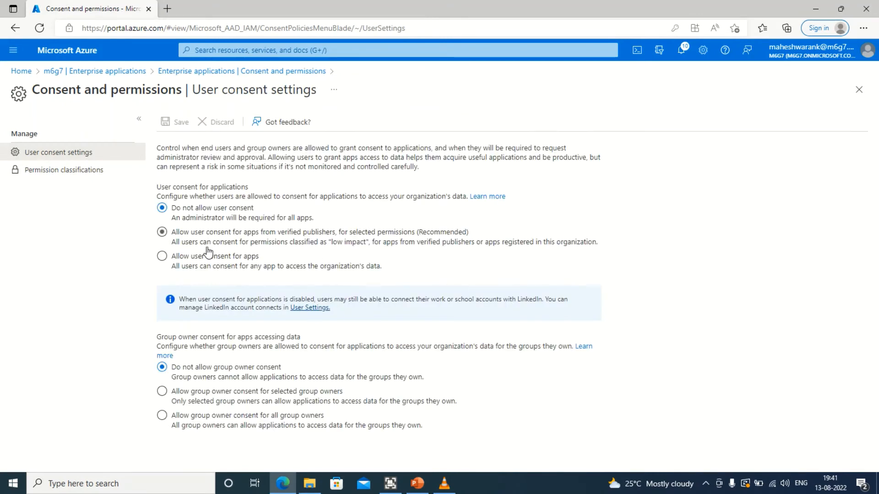
{"action": "left_click", "coordinate": [36, 172]}
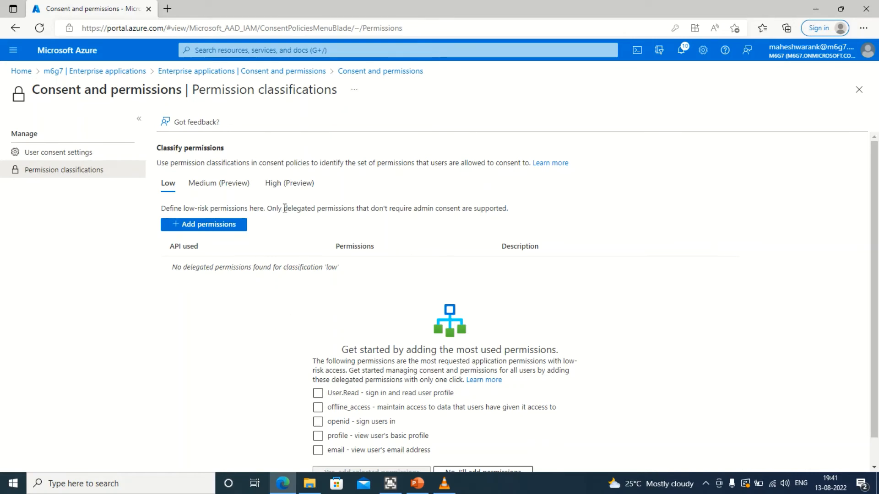
{"action": "left_click_drag", "start_coordinate": [285, 209], "coordinate": [356, 209]}
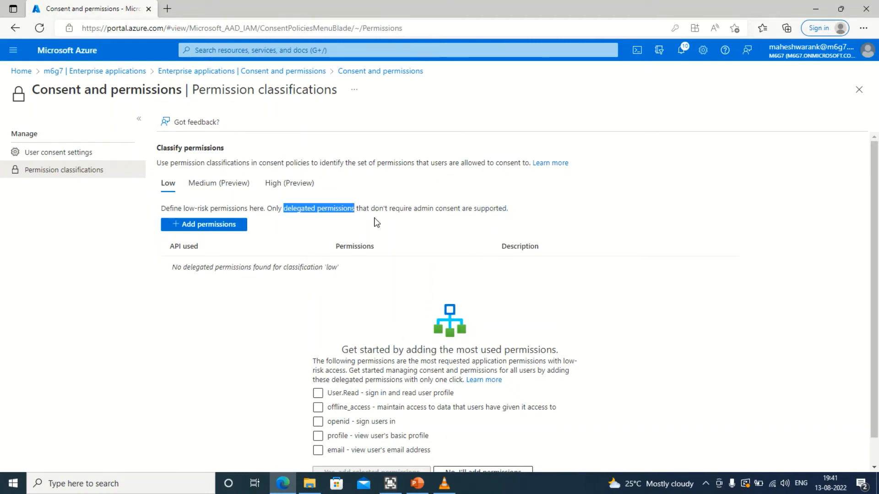
{"action": "left_click", "coordinate": [277, 229]}
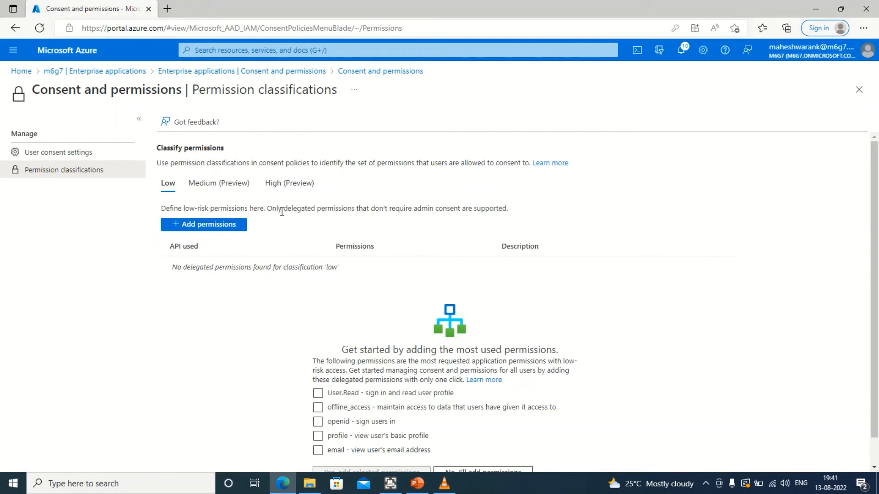
{"action": "left_click_drag", "start_coordinate": [283, 208], "coordinate": [333, 208]}
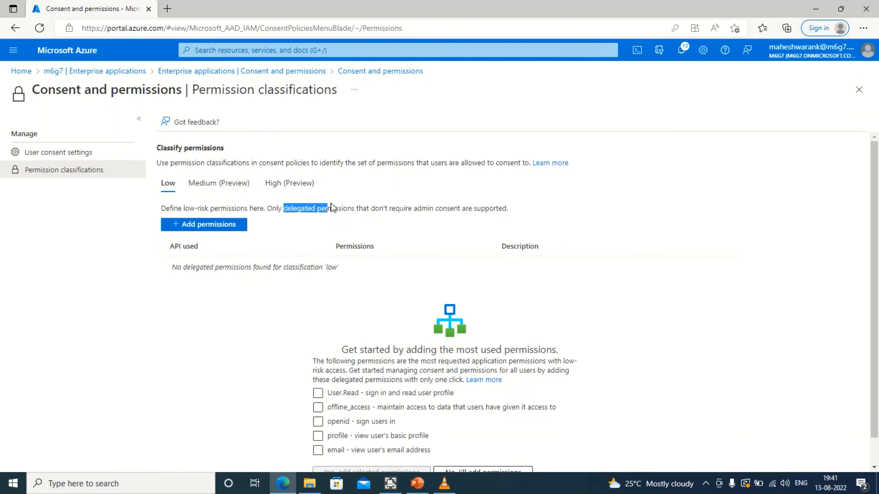
Step: Return from the permission classifications to the list of all enterprise applications and open Adobe Identity Management
{"action": "left_click", "coordinate": [337, 230]}
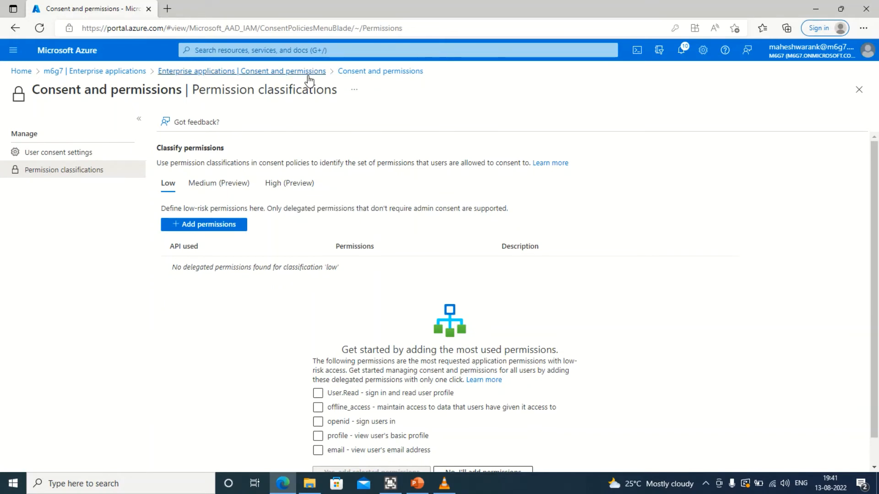
{"action": "left_click", "coordinate": [271, 75]}
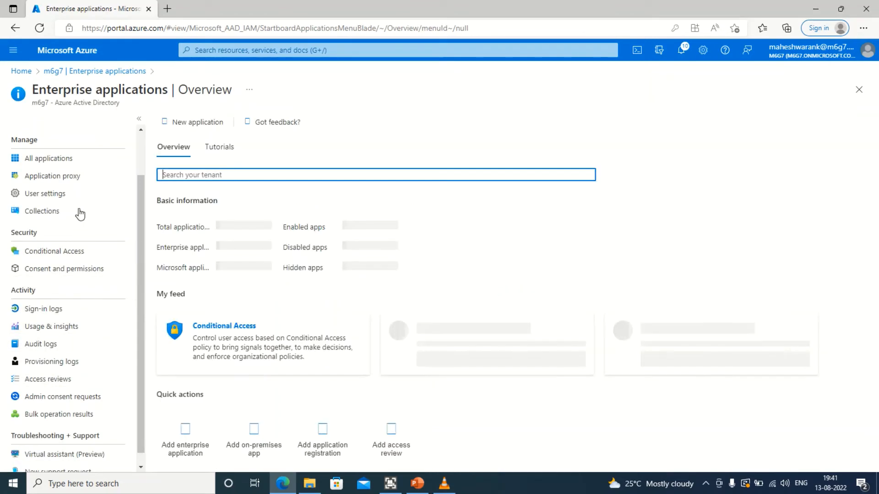
{"action": "left_click", "coordinate": [89, 164]}
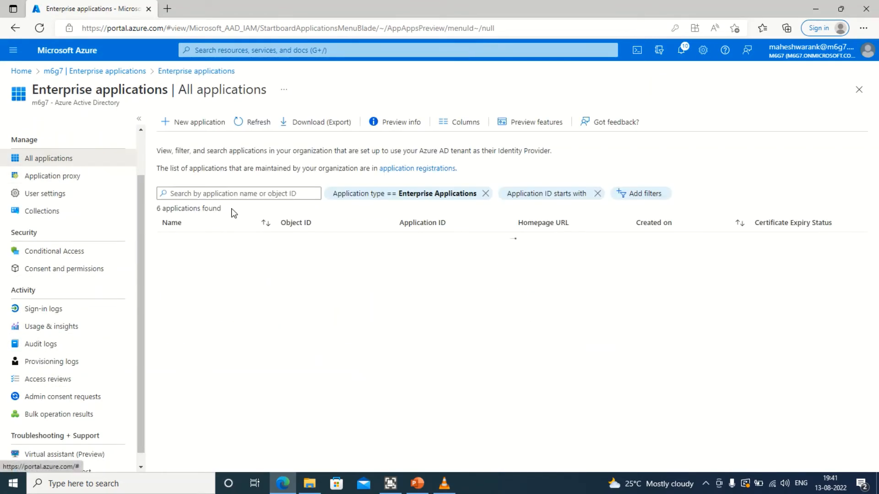
{"action": "left_click", "coordinate": [204, 278]}
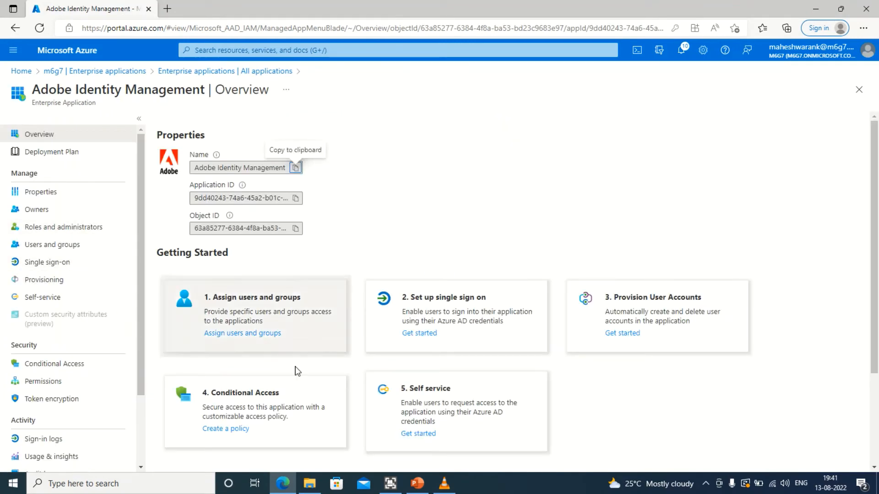
Step: Examine Adobe Identity Management's admin-consented and user-consented permissions and view the reasons offered for reviewing permissions
{"action": "left_click", "coordinate": [51, 385]}
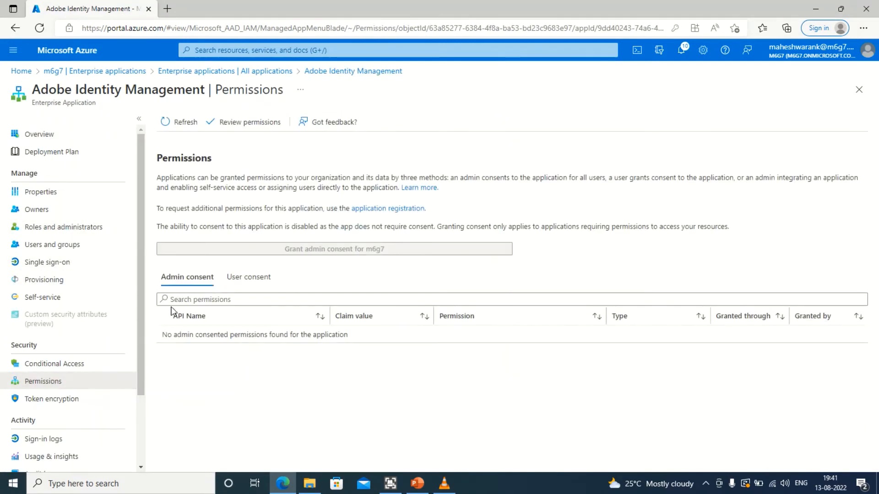
{"action": "left_click", "coordinate": [243, 280]}
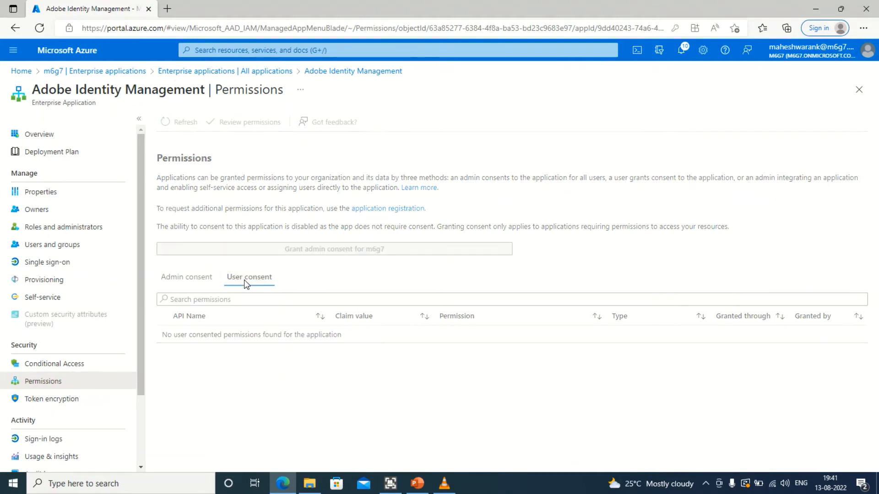
{"action": "left_click", "coordinate": [196, 278]}
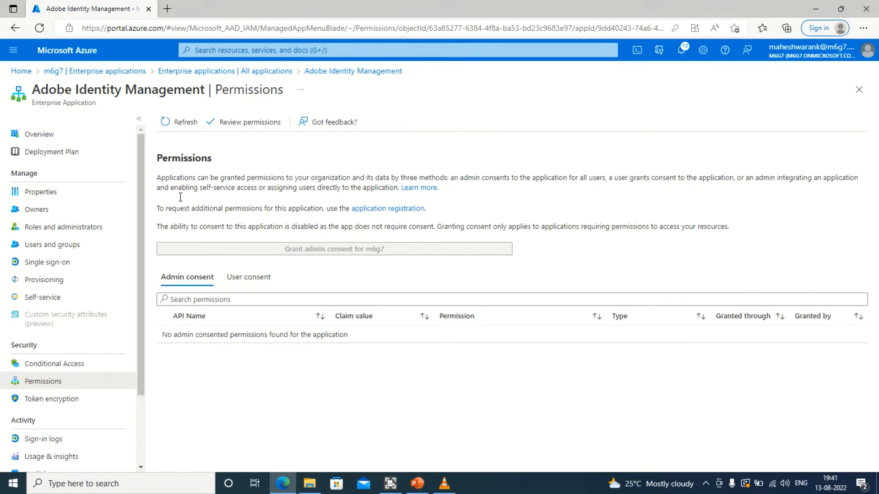
{"action": "left_click", "coordinate": [222, 125]}
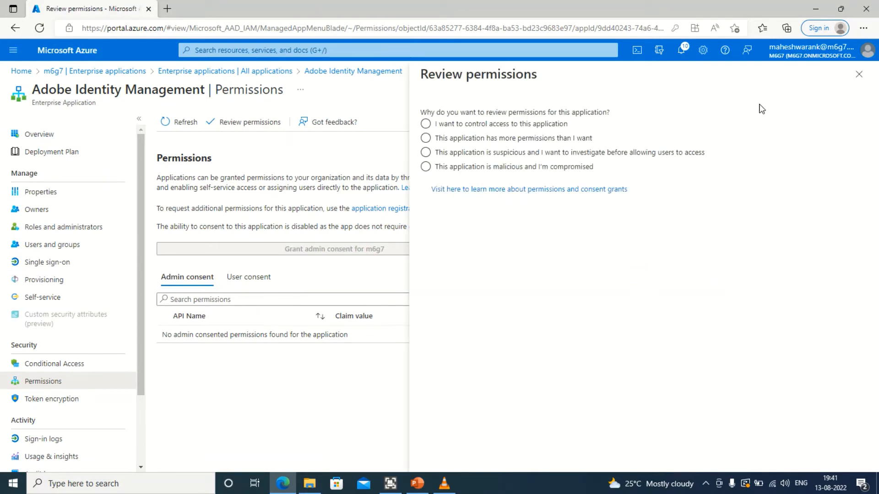
{"action": "left_click", "coordinate": [859, 75]}
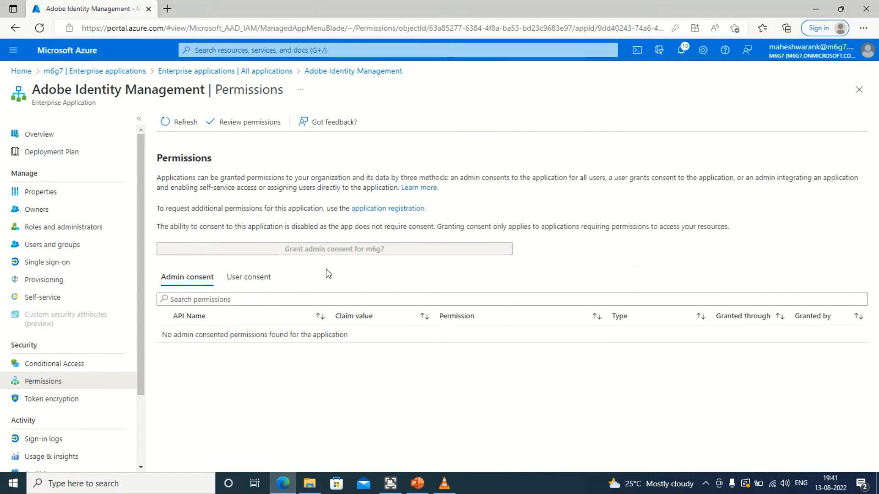
Step: Open the APIforScanner enterprise application and examine its admin-consented permissions
{"action": "left_click", "coordinate": [202, 72]}
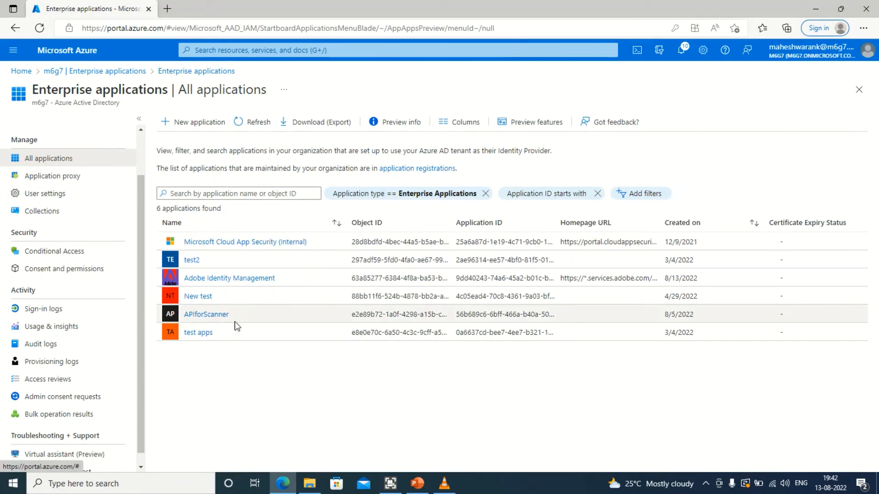
{"action": "left_click", "coordinate": [211, 316]}
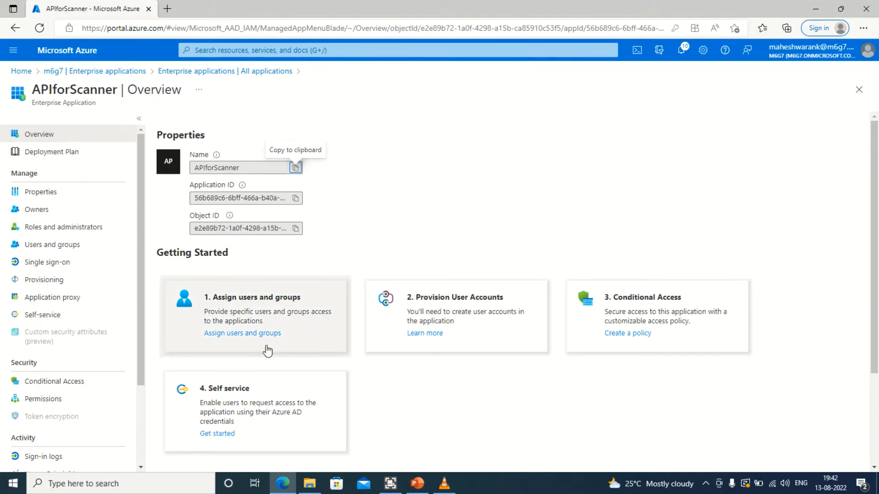
{"action": "left_click", "coordinate": [72, 399]}
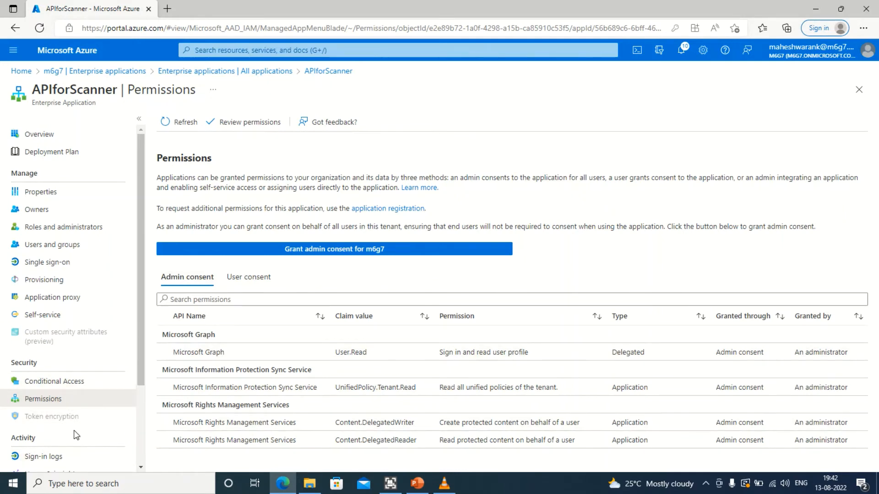
{"action": "scroll", "coordinate": [69, 439], "scroll_direction": "down", "scroll_amount": 1}
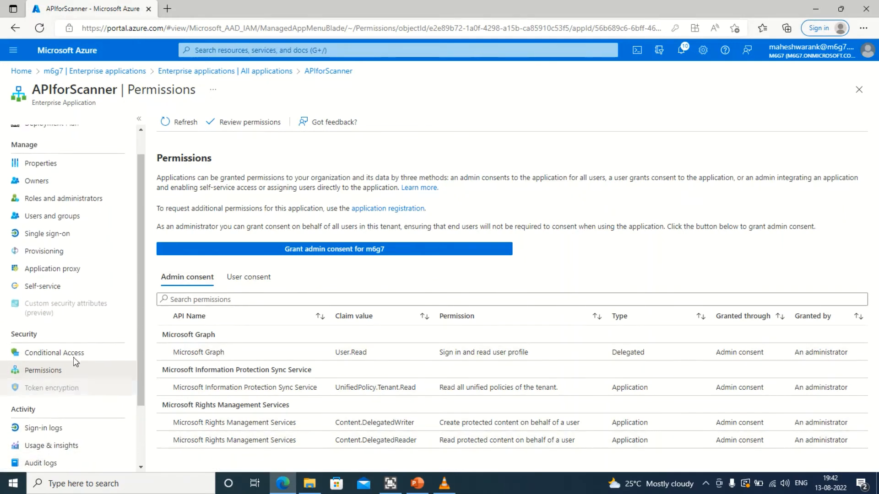
{"action": "scroll", "coordinate": [73, 357], "scroll_direction": "up", "scroll_amount": 1}
Step: View the properties, roles and administrators, and provisioning pages of APIforScanner
{"action": "left_click", "coordinate": [56, 193]}
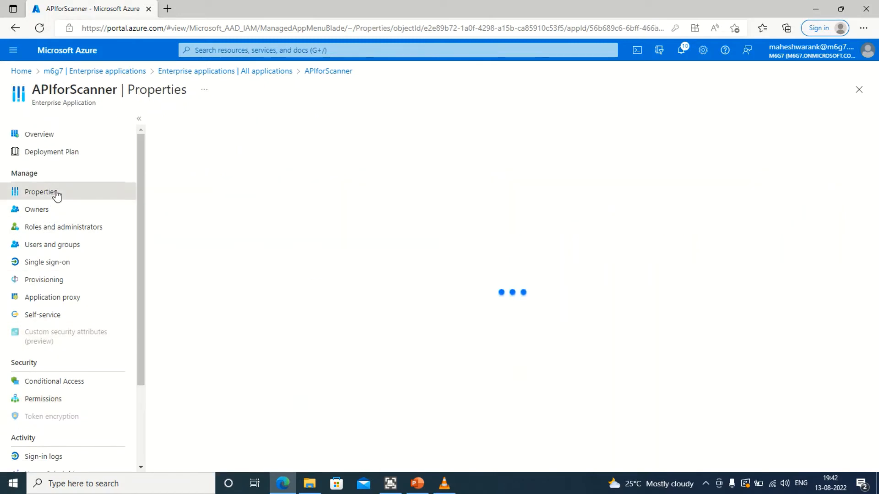
{"action": "scroll", "coordinate": [250, 294], "scroll_direction": "down", "scroll_amount": 1}
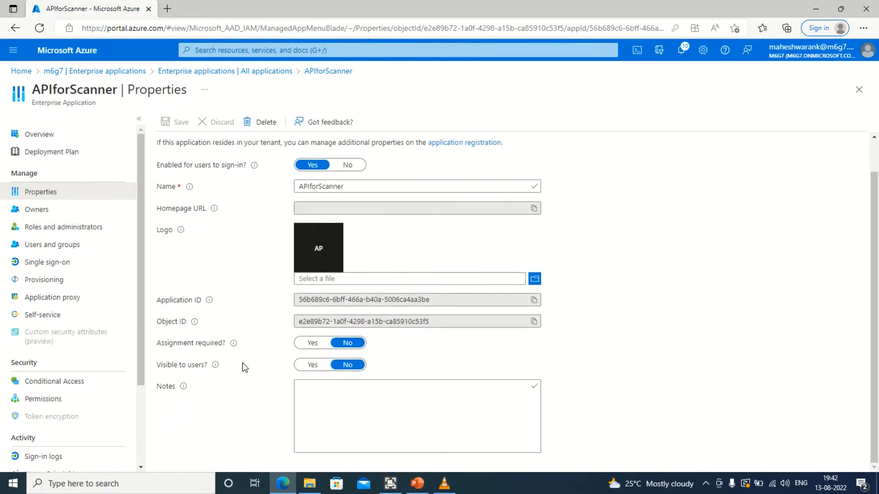
{"action": "left_click", "coordinate": [64, 228]}
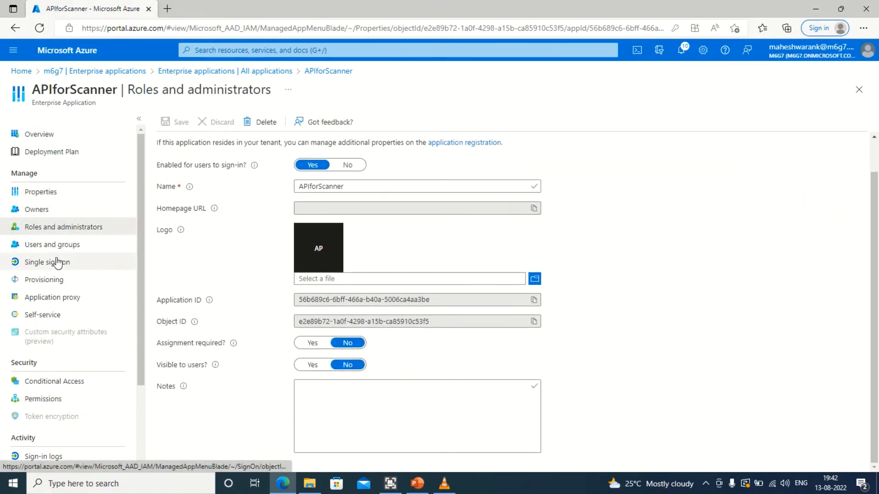
{"action": "left_click", "coordinate": [63, 281]}
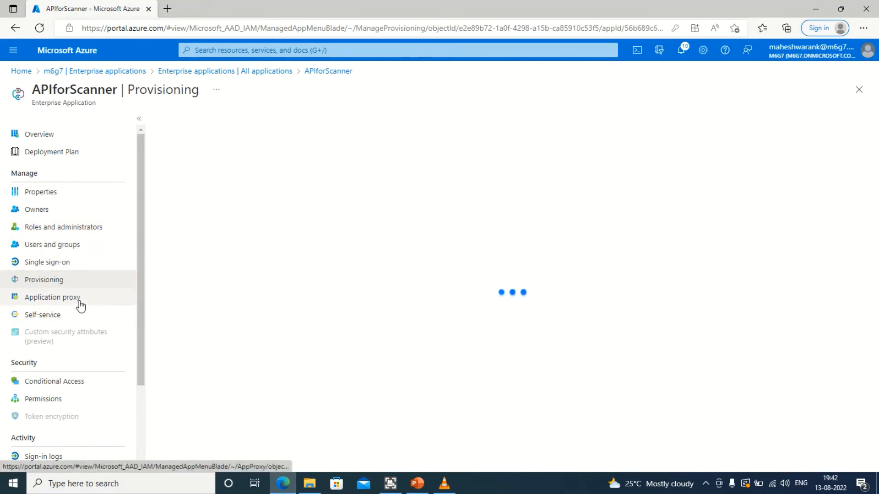
Step: Open APIforScanner's app registration from the all applications page and view its configured API permissions
{"action": "left_click", "coordinate": [201, 72]}
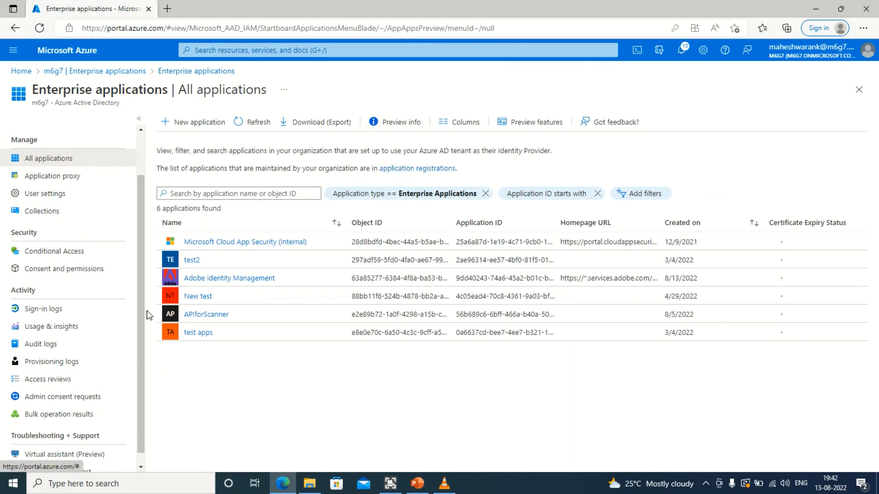
{"action": "left_click", "coordinate": [414, 169]}
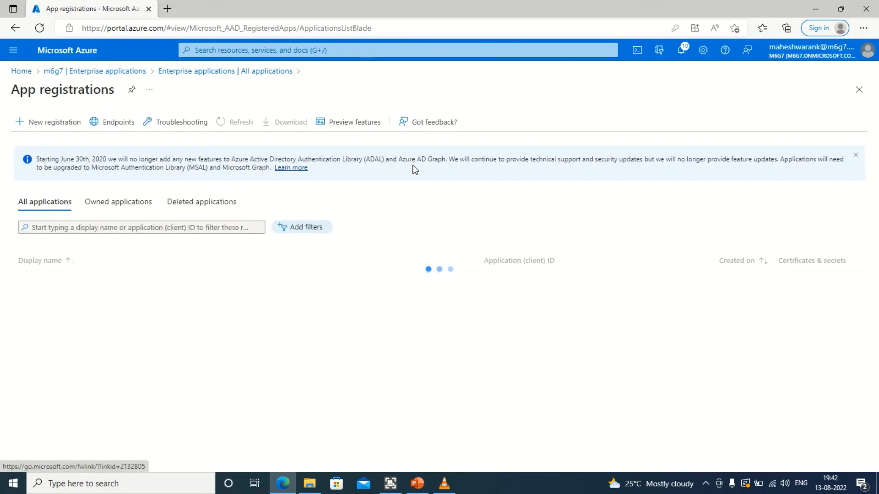
{"action": "left_click", "coordinate": [74, 288]}
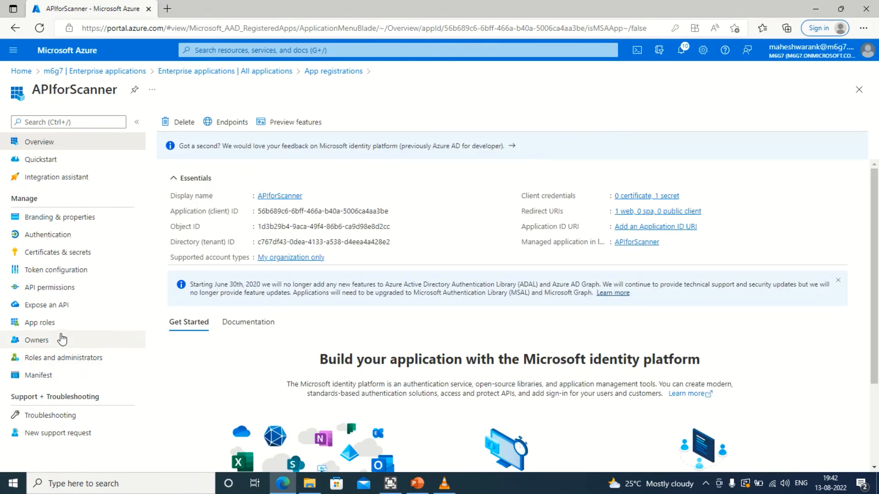
{"action": "left_click", "coordinate": [71, 288]}
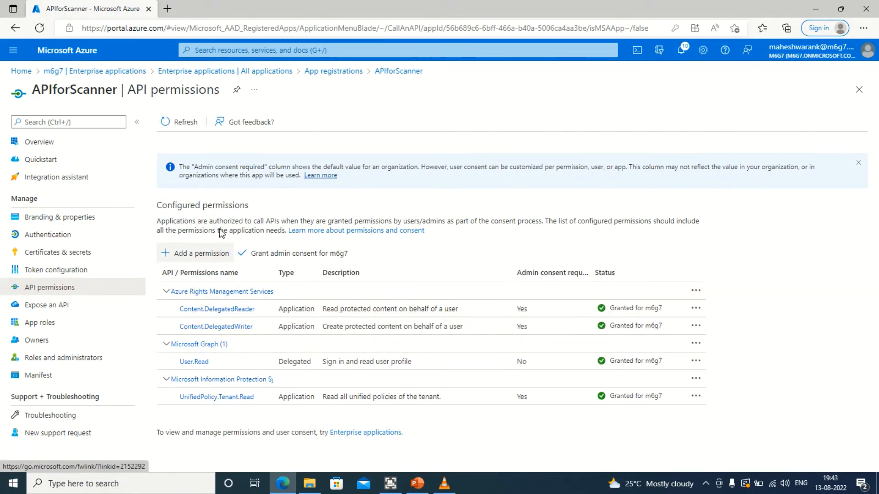
Step: Revisit the user consent settings and permission classifications, and highlight the delegated permissions wording in the Low classification's description
{"action": "left_click", "coordinate": [228, 73]}
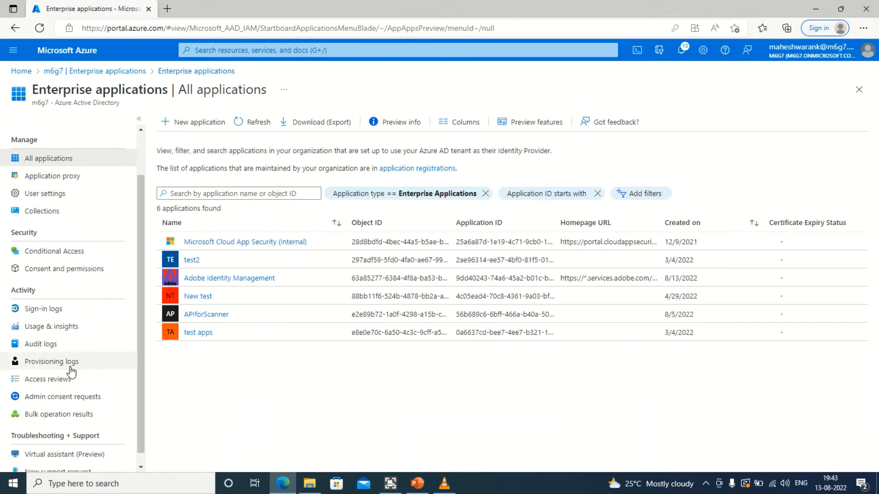
{"action": "left_click", "coordinate": [75, 269]}
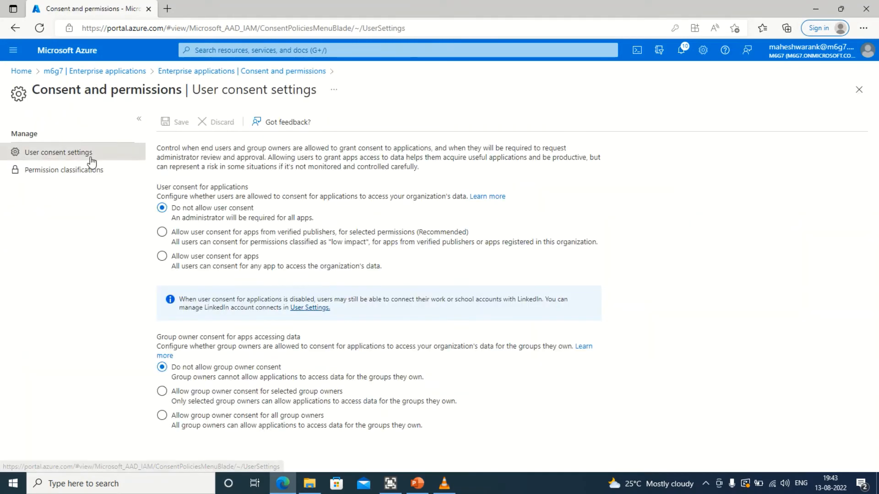
{"action": "left_click", "coordinate": [91, 169]}
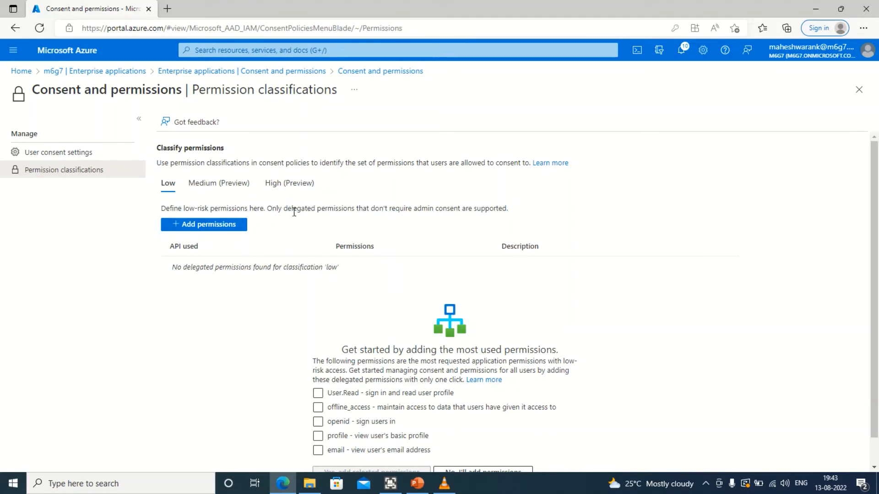
{"action": "left_click_drag", "start_coordinate": [273, 208], "coordinate": [353, 211]}
{"action": "left_click", "coordinate": [316, 243]}
Step: View the enterprise applications sign-in logs and the Azure AD and AD FS application activity under Usage & insights
{"action": "left_click", "coordinate": [203, 75]}
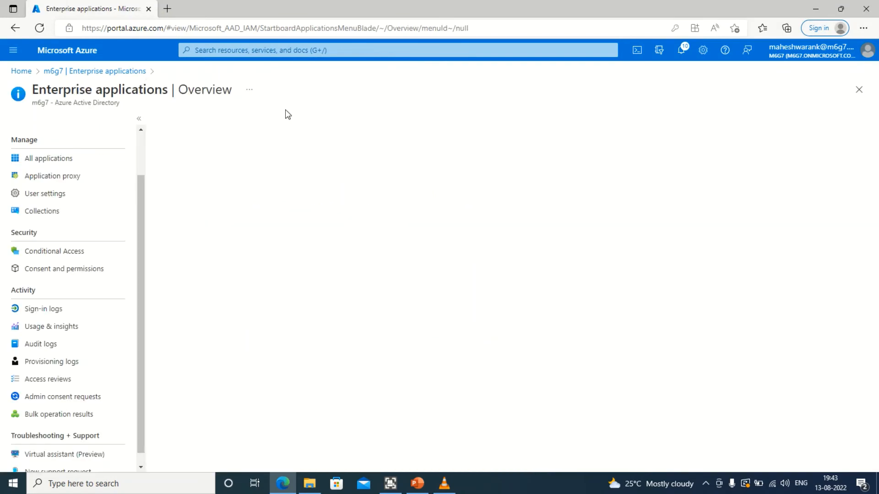
{"action": "left_click", "coordinate": [64, 313]}
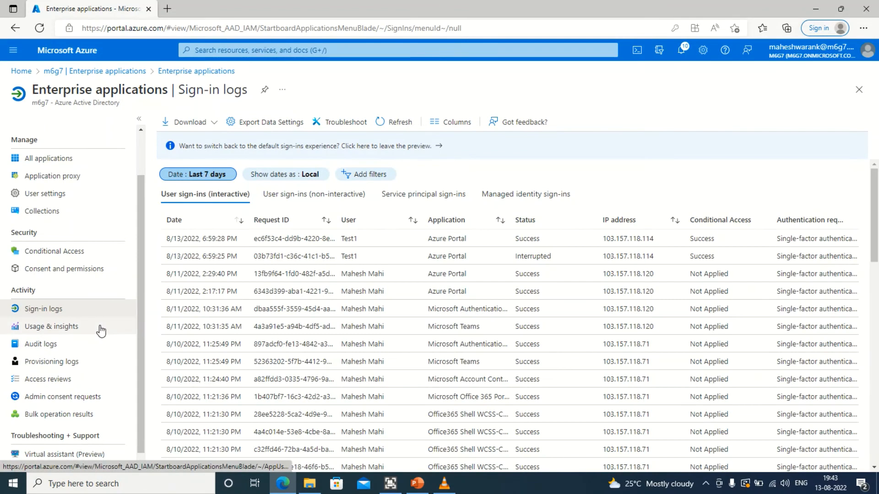
{"action": "left_click", "coordinate": [99, 327]}
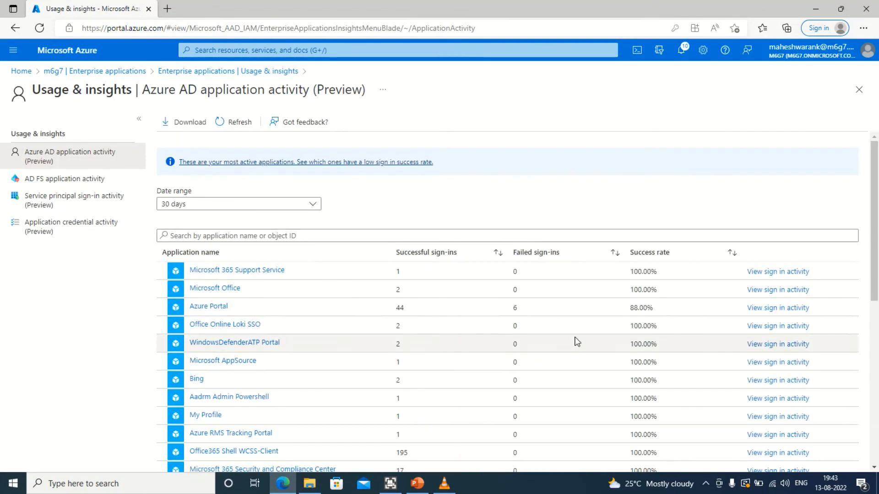
{"action": "scroll", "coordinate": [546, 347], "scroll_direction": "down", "scroll_amount": 5}
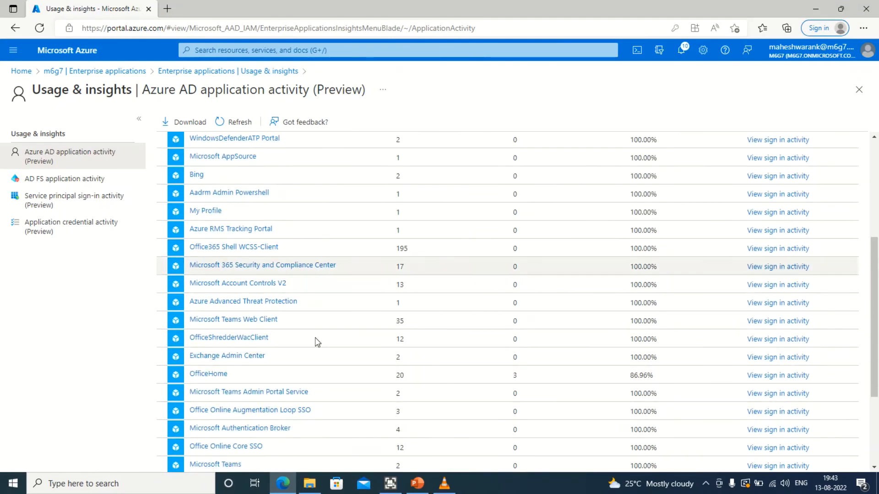
{"action": "left_click", "coordinate": [78, 183]}
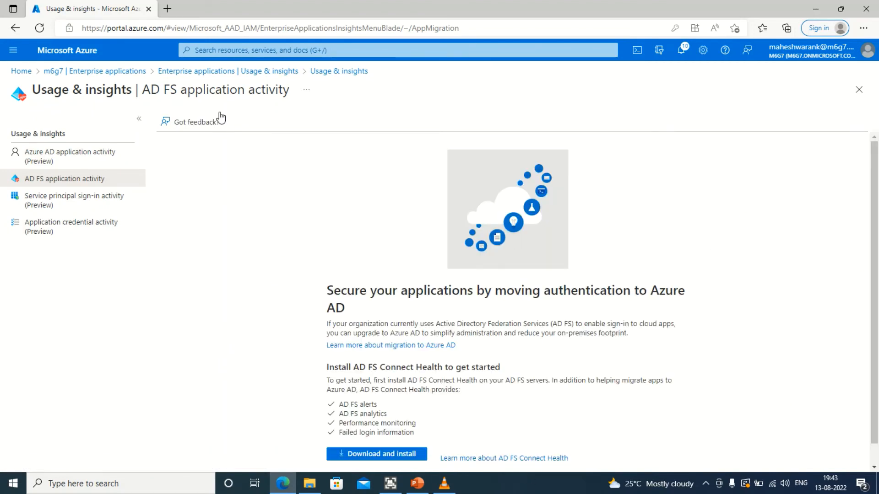
Step: View the provisioning logs, admin consent requests and bulk operation results of the enterprise applications, and return to all applications
{"action": "left_click", "coordinate": [212, 72]}
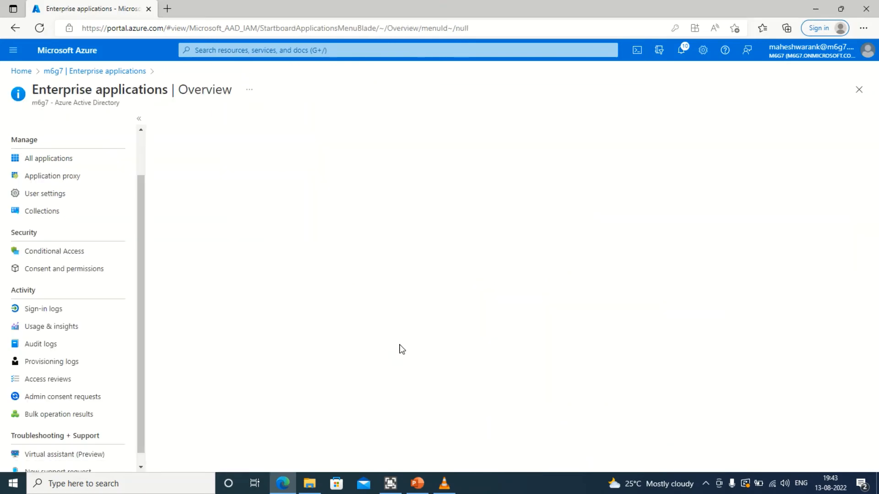
{"action": "scroll", "coordinate": [110, 357], "scroll_direction": "down", "scroll_amount": 1}
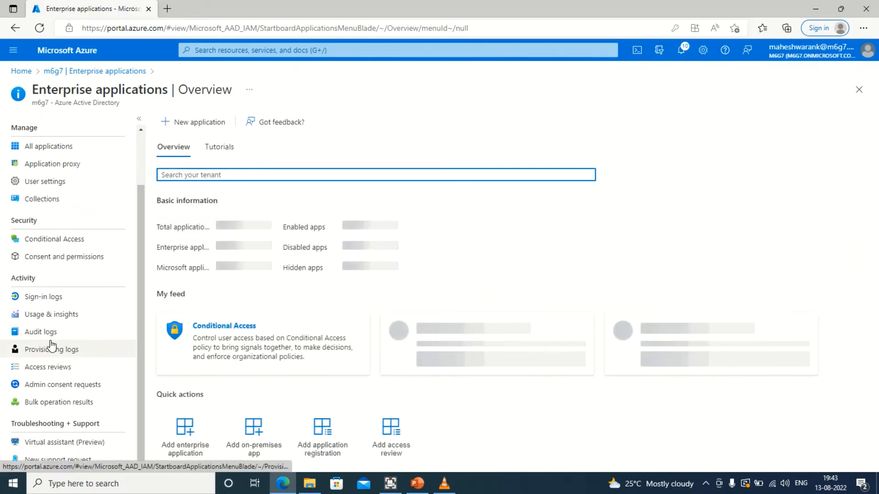
{"action": "left_click", "coordinate": [68, 350]}
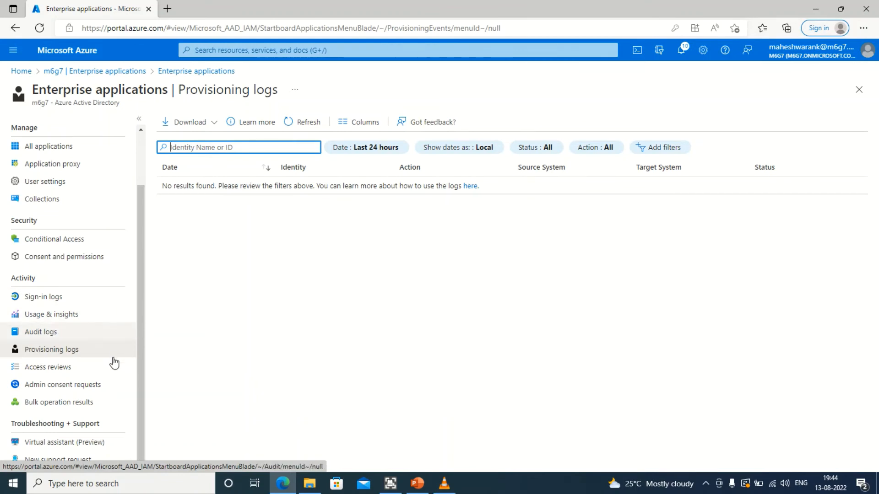
{"action": "left_click", "coordinate": [114, 385]}
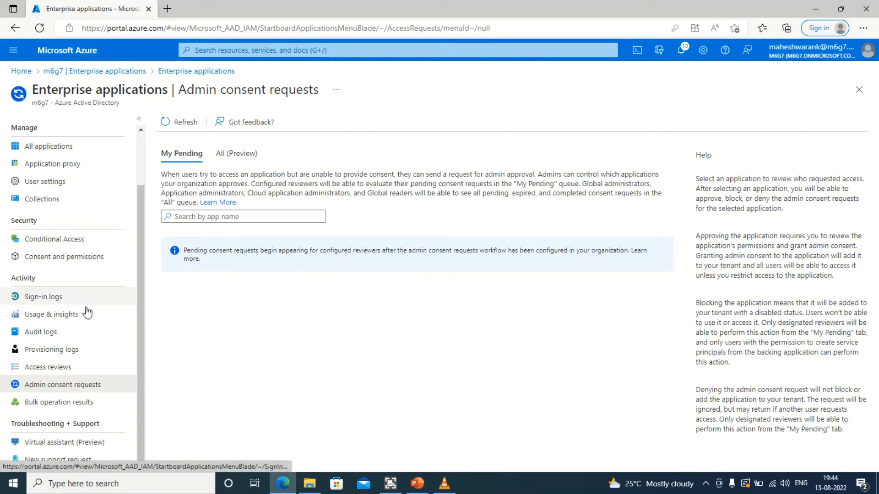
{"action": "left_click", "coordinate": [108, 400]}
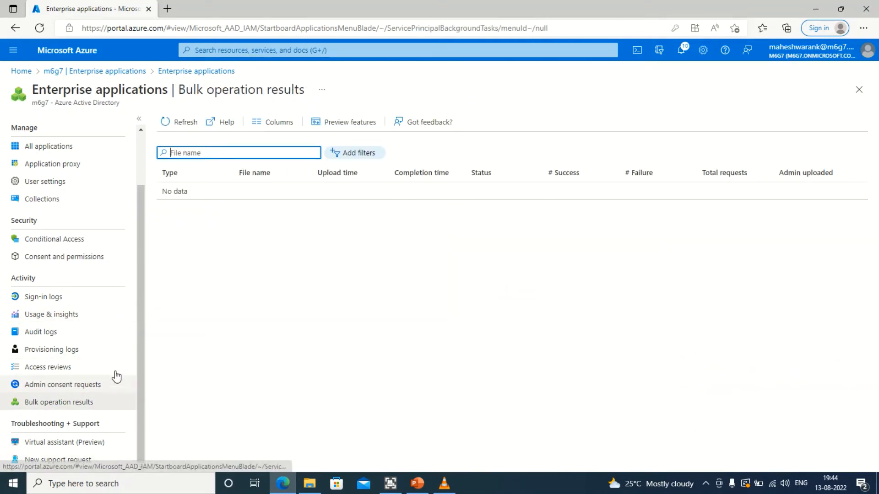
{"action": "scroll", "coordinate": [101, 323], "scroll_direction": "up", "scroll_amount": 2}
{"action": "left_click", "coordinate": [73, 209]}
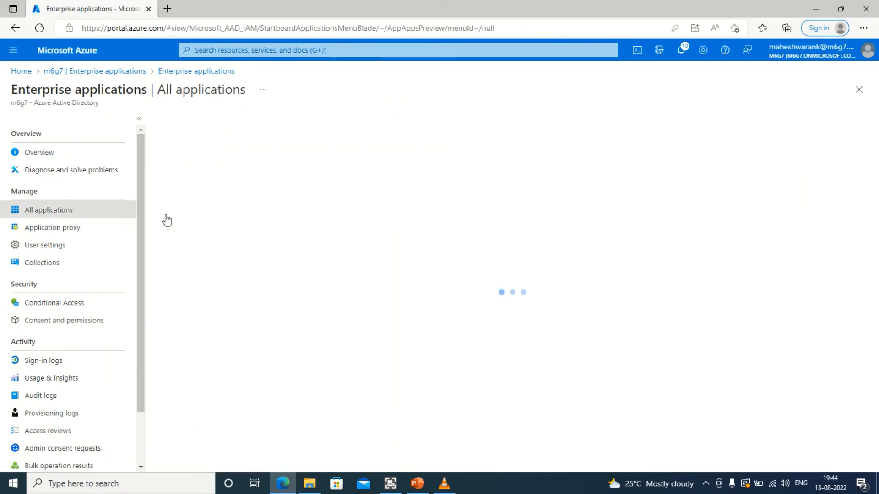
Step: Open the Adobe Identity Management enterprise application and view its overview and properties
{"action": "left_click", "coordinate": [201, 279]}
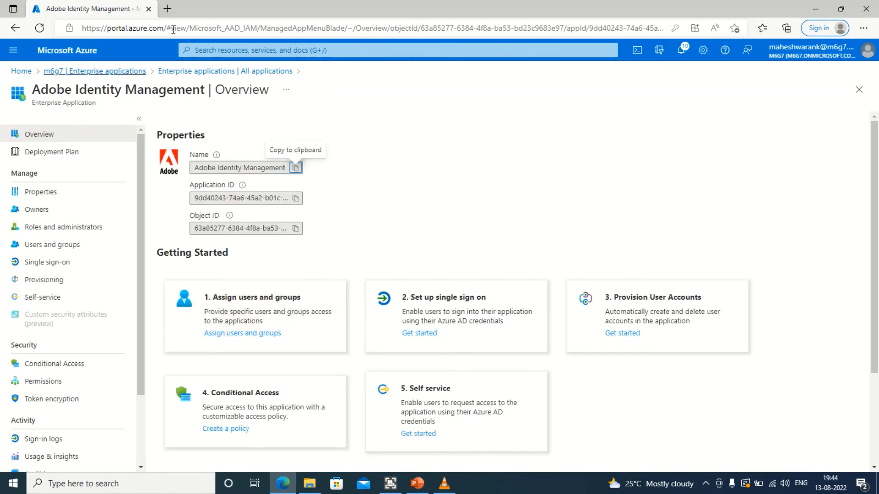
{"action": "scroll", "coordinate": [222, 288], "scroll_direction": "down", "scroll_amount": 3}
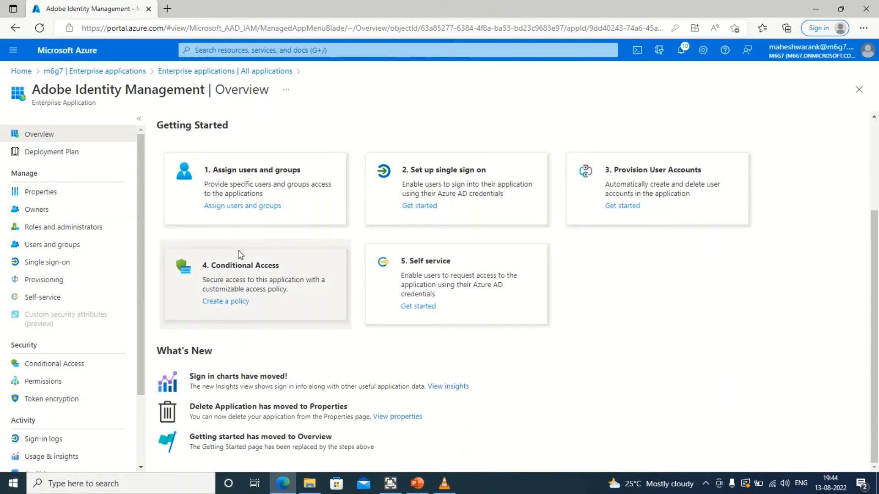
{"action": "left_click", "coordinate": [71, 192]}
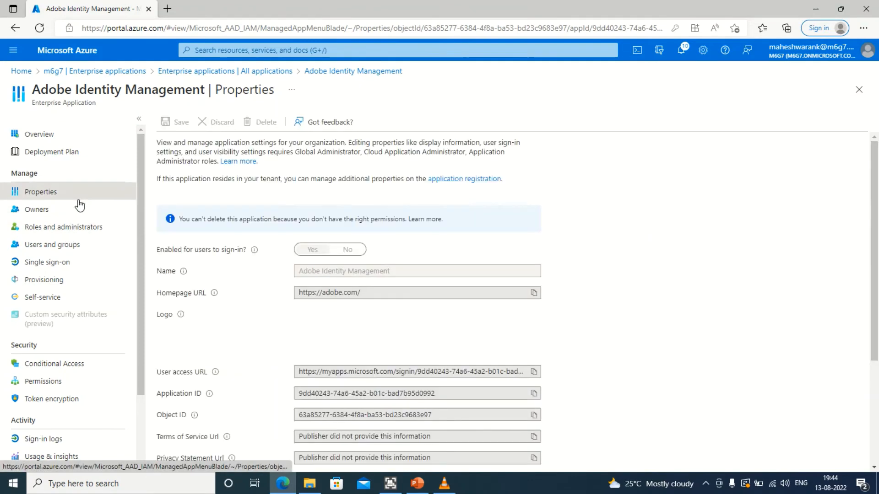
{"action": "scroll", "coordinate": [309, 315], "scroll_direction": "down", "scroll_amount": 3}
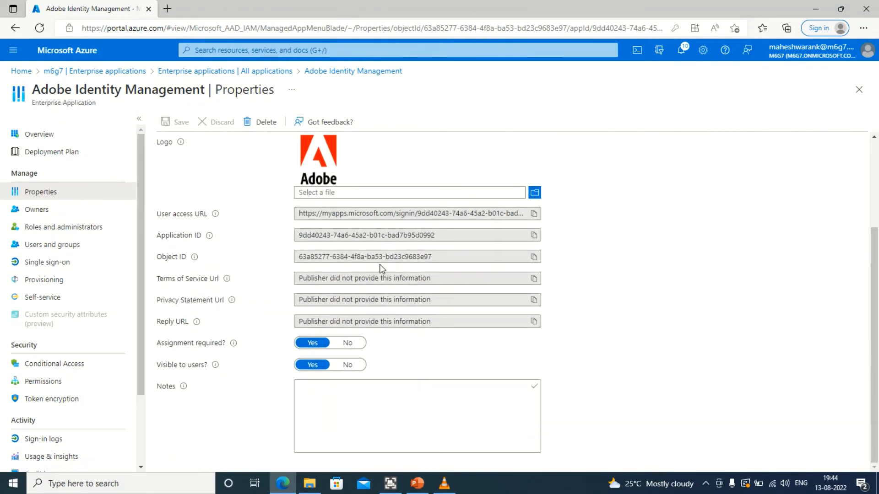
Step: View the Adobe application's owners and its list of selectable owners, closing the list without choosing anyone
{"action": "left_click", "coordinate": [84, 211]}
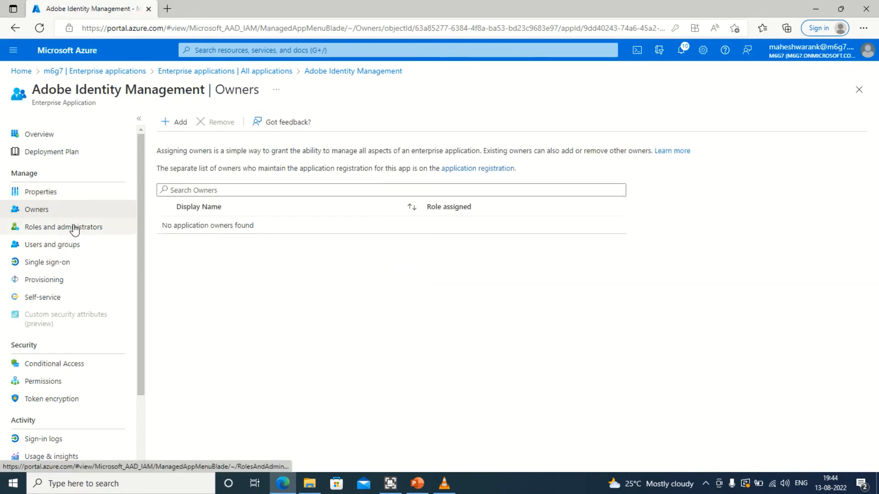
{"action": "left_click", "coordinate": [175, 122]}
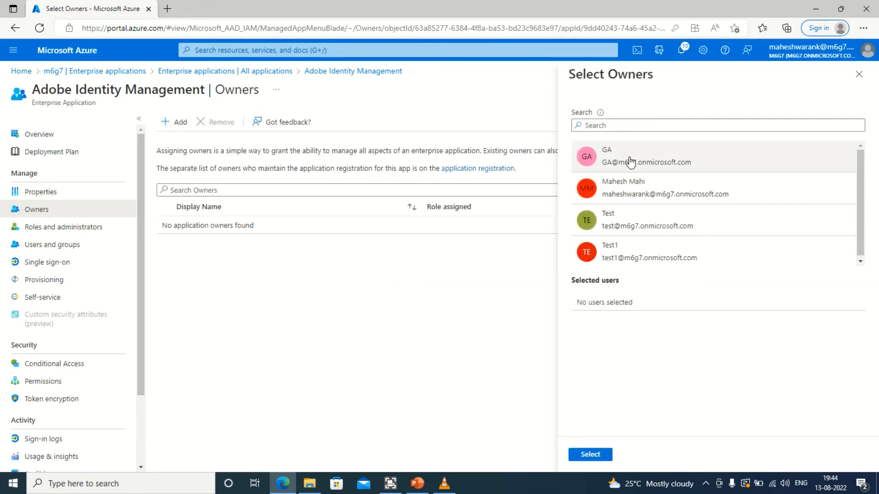
{"action": "left_click", "coordinate": [859, 74]}
Step: View the Adobe application's administrative roles and its user and group assignments
{"action": "left_click", "coordinate": [87, 228]}
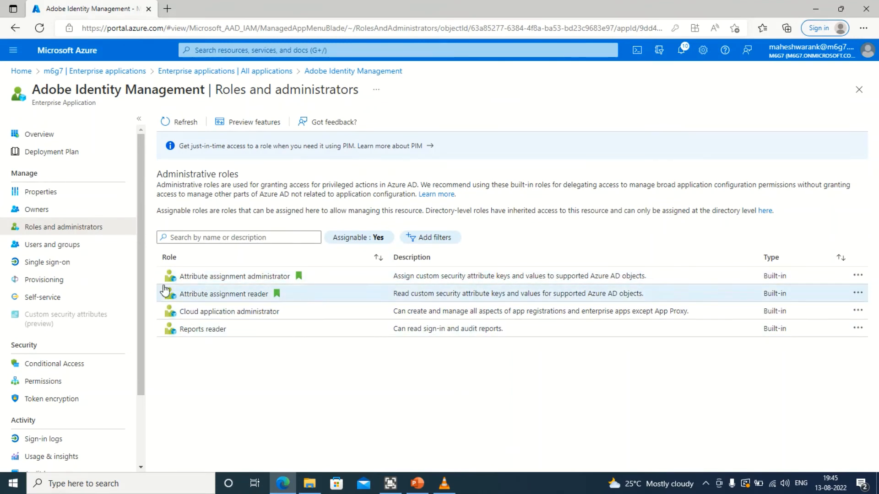
{"action": "left_click", "coordinate": [66, 246]}
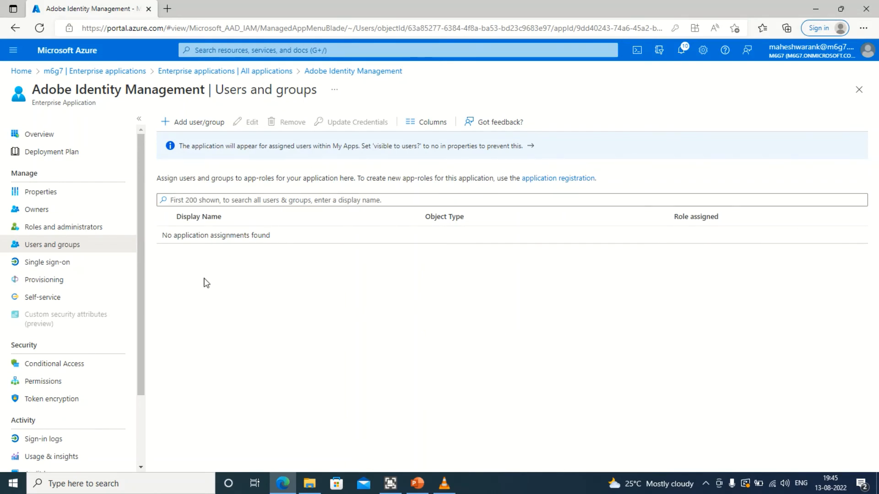
Step: Choose SAML as Adobe Identity Management's single sign-on method and highlight the Identifier (Entity ID) field in the basic configuration
{"action": "left_click", "coordinate": [88, 263]}
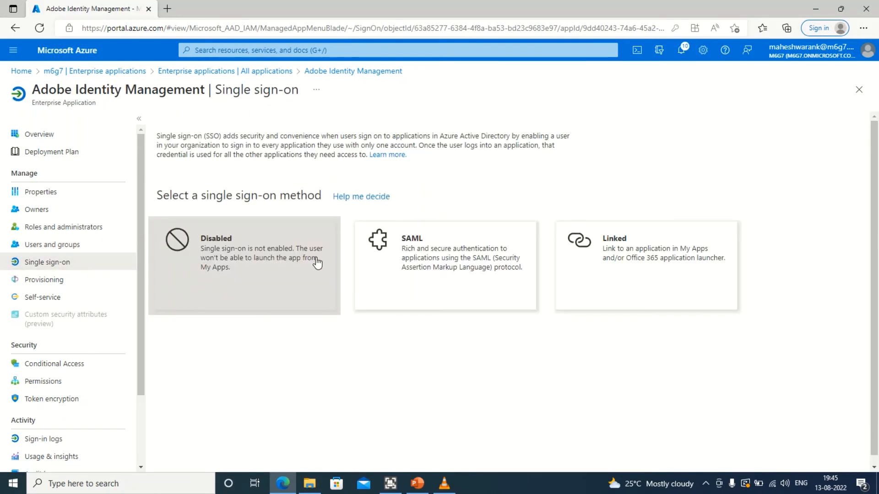
{"action": "left_click", "coordinate": [386, 254]}
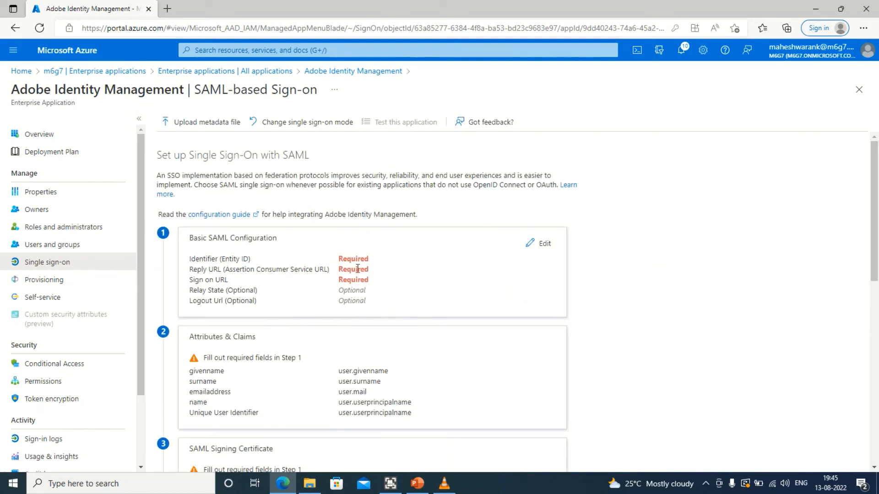
{"action": "left_click_drag", "start_coordinate": [194, 256], "coordinate": [265, 255]}
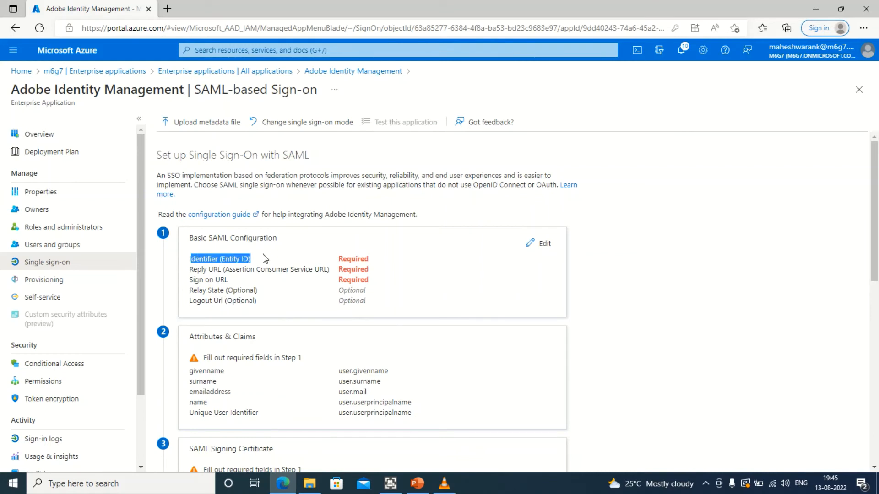
{"action": "left_click", "coordinate": [203, 277]}
{"action": "scroll", "coordinate": [387, 181], "scroll_direction": "down", "scroll_amount": 3}
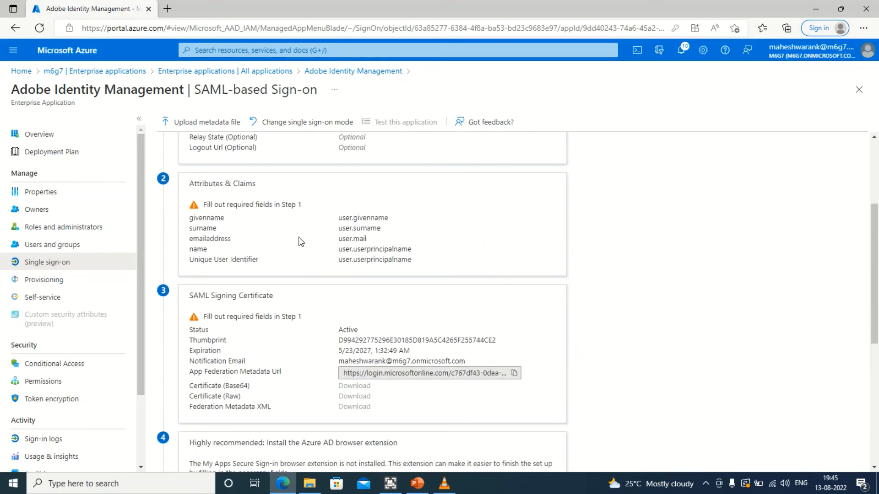
Step: Highlight the givenname claim and its source attribute in the SAML Attributes & Claims section
{"action": "double_click", "coordinate": [209, 219]}
{"action": "left_click", "coordinate": [271, 226]}
{"action": "double_click", "coordinate": [343, 217]}
{"action": "left_click", "coordinate": [281, 249]}
{"action": "scroll", "coordinate": [277, 233], "scroll_direction": "up", "scroll_amount": 3}
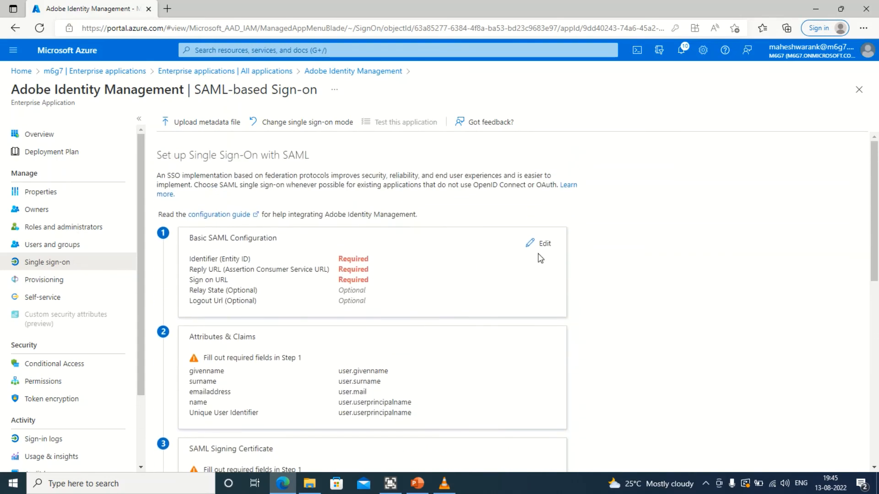
Step: Examine the SAML setup from the basic configuration and signing certificate through the browser extension, application setup and single sign-on test sections
{"action": "scroll", "coordinate": [216, 247], "scroll_direction": "down", "scroll_amount": 2}
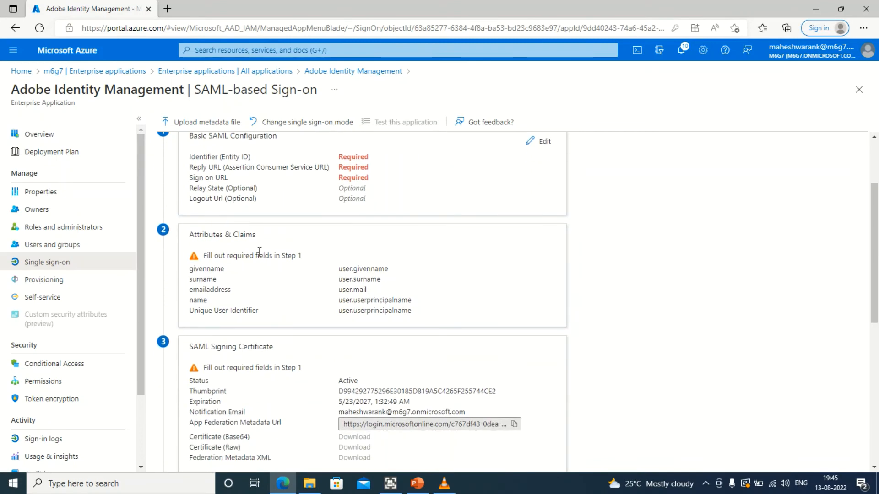
{"action": "scroll", "coordinate": [318, 216], "scroll_direction": "up", "scroll_amount": 1}
{"action": "scroll", "coordinate": [257, 301], "scroll_direction": "up", "scroll_amount": 1}
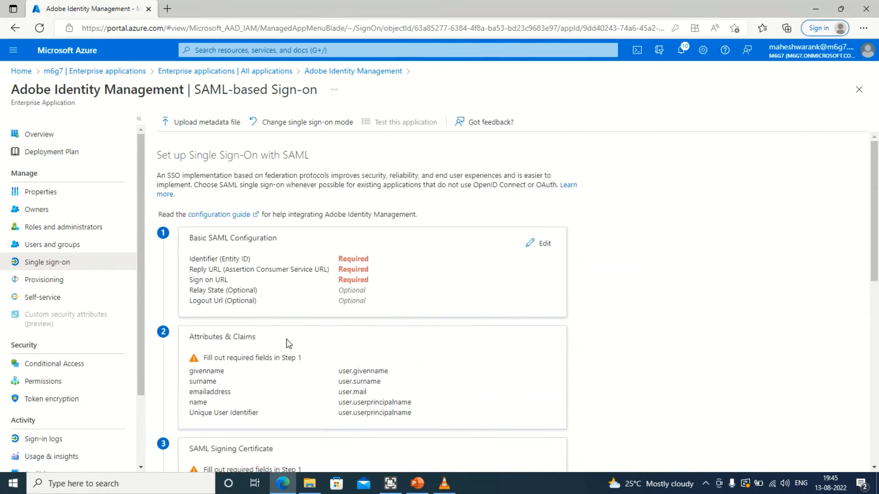
{"action": "scroll", "coordinate": [378, 184], "scroll_direction": "down", "scroll_amount": 5}
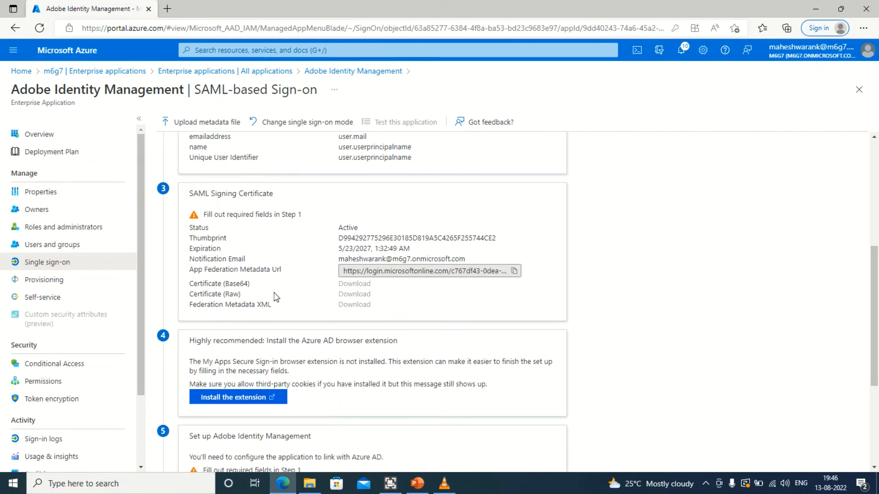
{"action": "scroll", "coordinate": [320, 266], "scroll_direction": "up", "scroll_amount": 6}
{"action": "scroll", "coordinate": [392, 247], "scroll_direction": "down", "scroll_amount": 8}
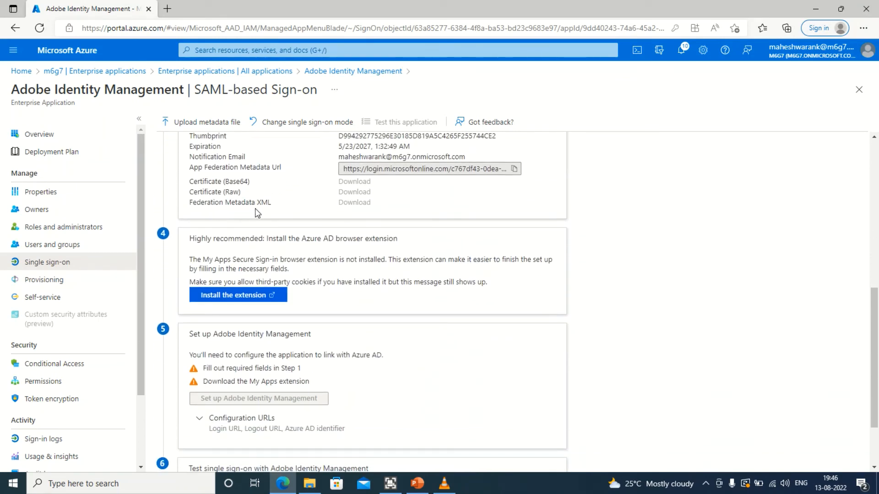
{"action": "scroll", "coordinate": [255, 208], "scroll_direction": "up", "scroll_amount": 1}
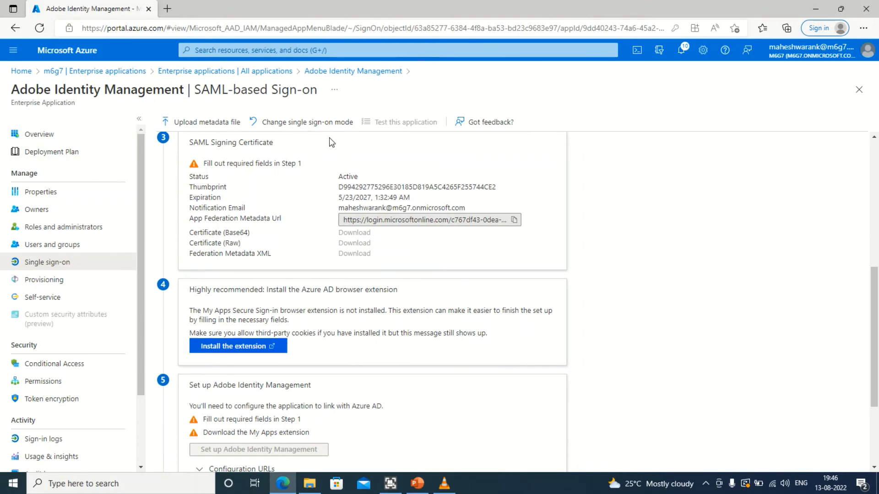
{"action": "scroll", "coordinate": [255, 294], "scroll_direction": "down", "scroll_amount": 3}
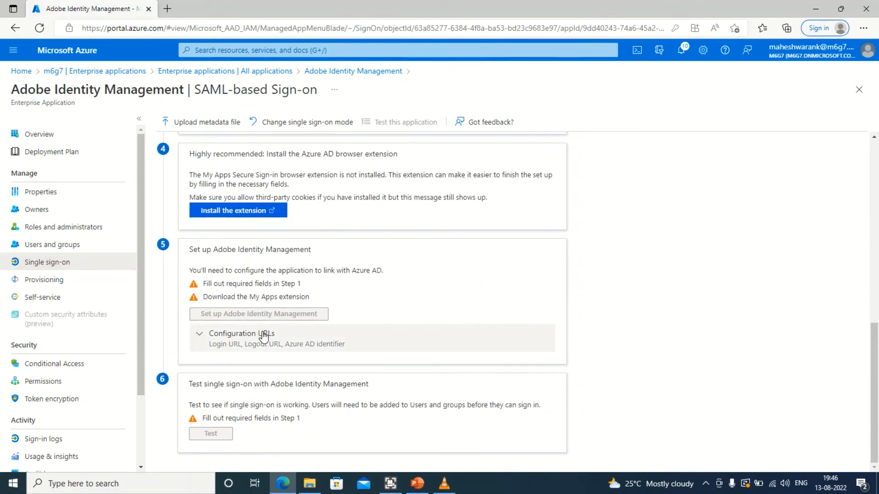
Step: View the Adobe application's provisioning page and self-service access settings
{"action": "left_click", "coordinate": [62, 280]}
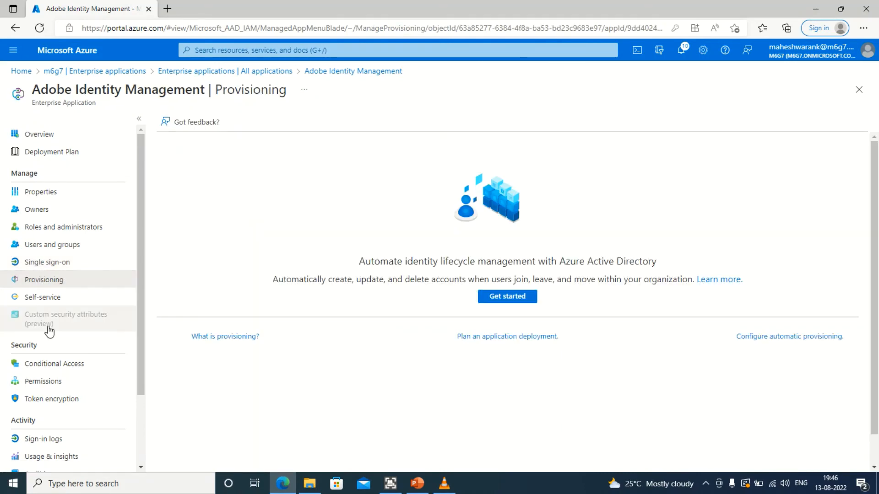
{"action": "left_click", "coordinate": [71, 297]}
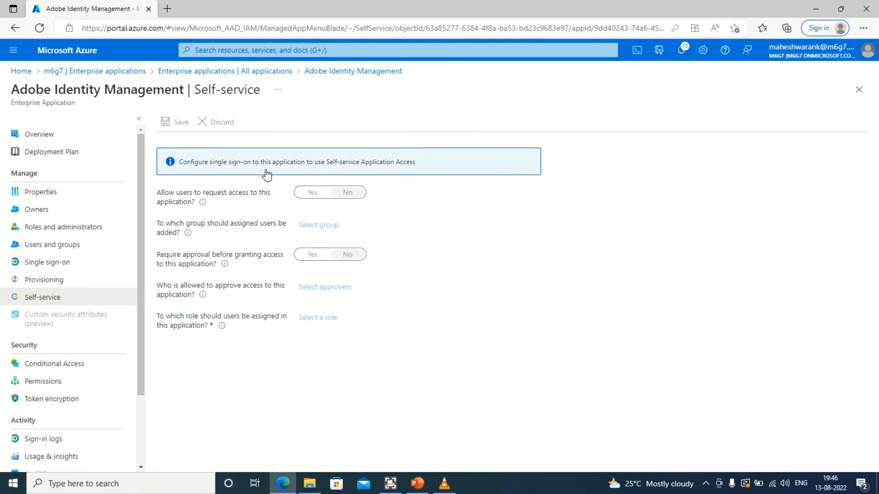
Step: View the Adobe application's Conditional Access policies and its user-consented and admin-consented permissions
{"action": "scroll", "coordinate": [46, 321], "scroll_direction": "down", "scroll_amount": 2}
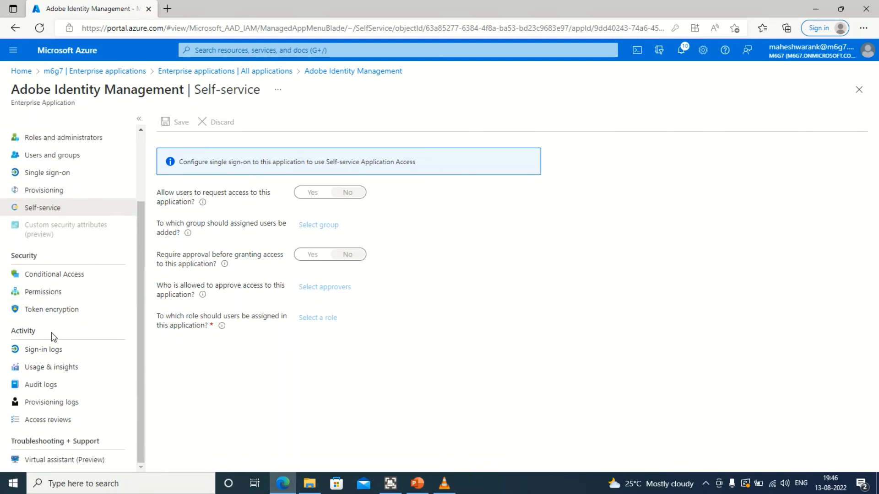
{"action": "left_click", "coordinate": [69, 275]}
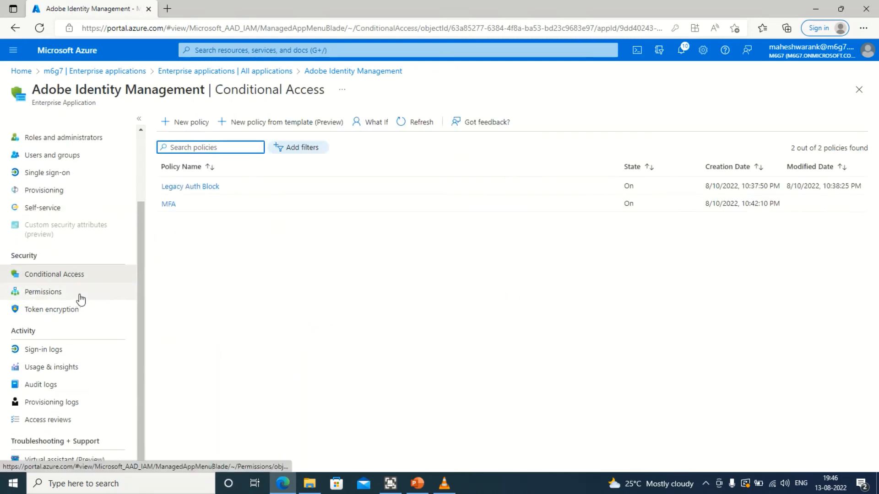
{"action": "left_click", "coordinate": [81, 296]}
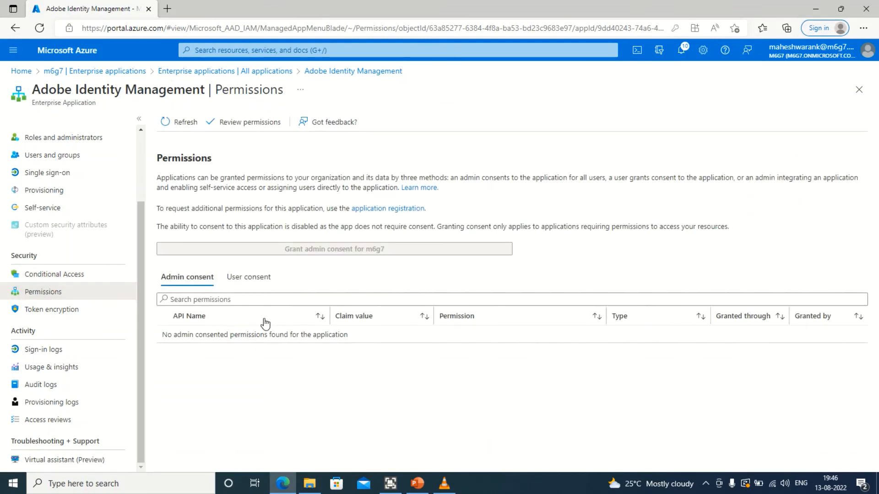
{"action": "left_click", "coordinate": [248, 280]}
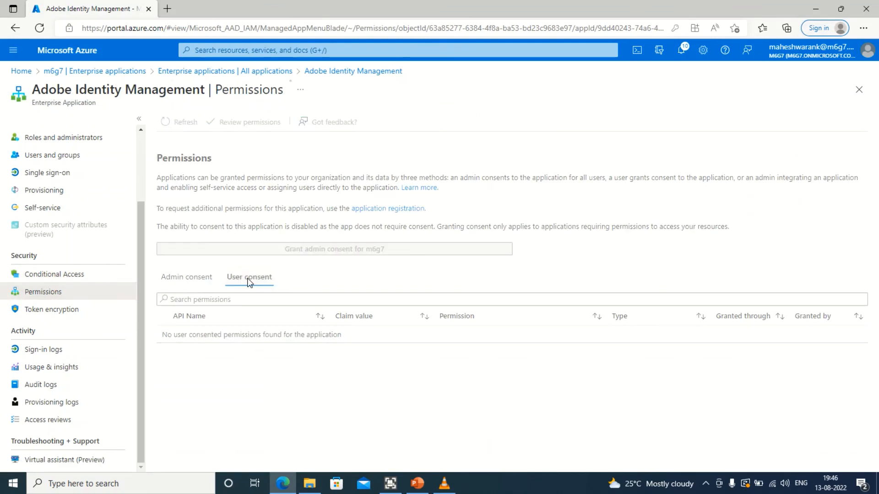
{"action": "left_click", "coordinate": [200, 283]}
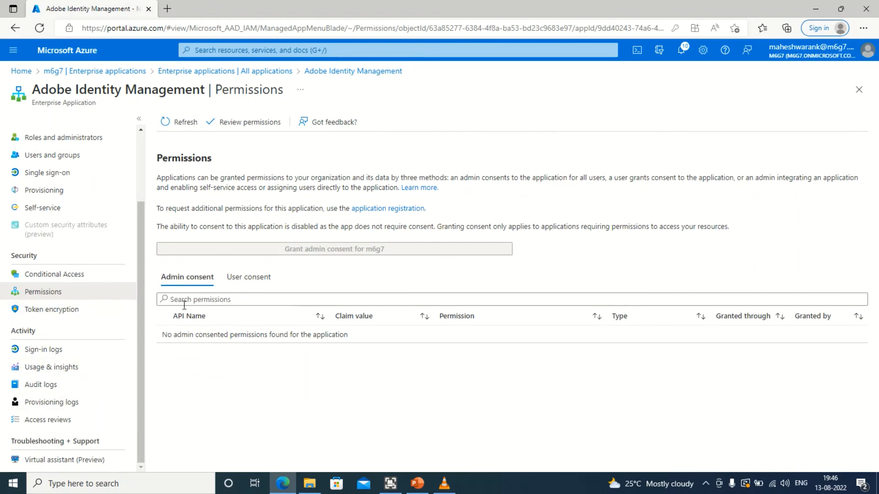
Step: Return to the enterprise applications list and open Adobe Identity Management's app registration from all registered applications
{"action": "scroll", "coordinate": [98, 174], "scroll_direction": "up", "scroll_amount": 2}
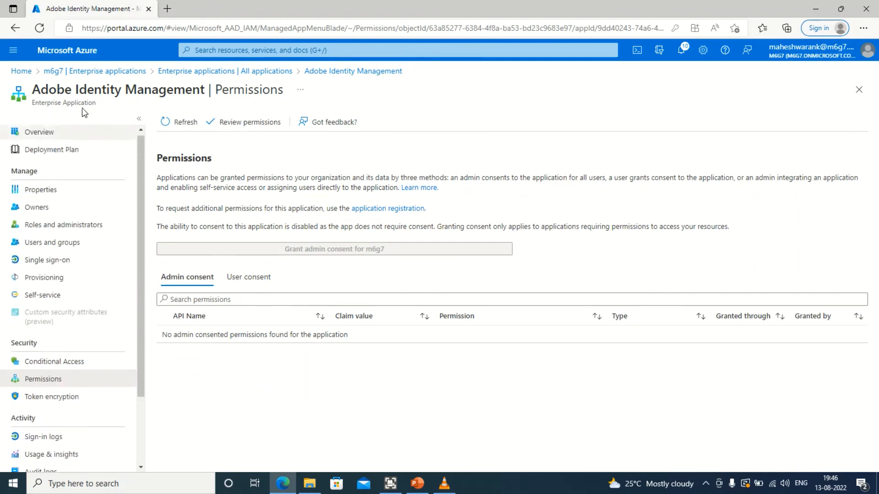
{"action": "triple_click", "coordinate": [90, 94]}
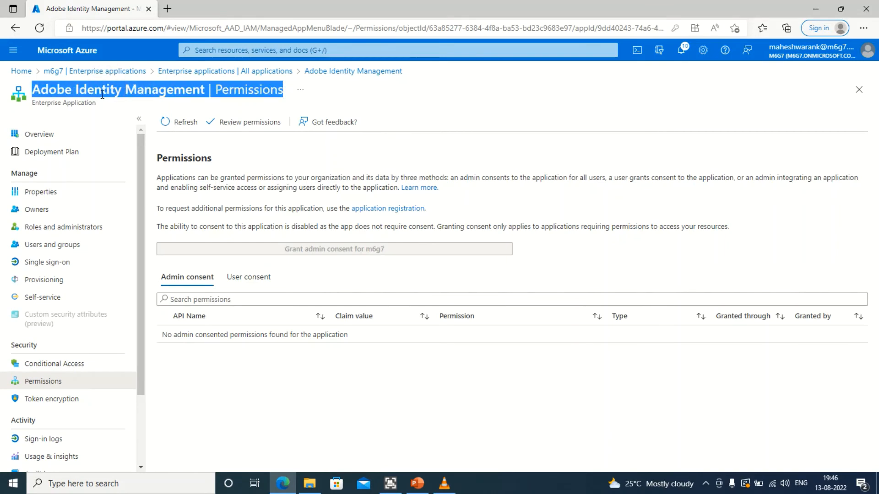
{"action": "left_click", "coordinate": [204, 72]}
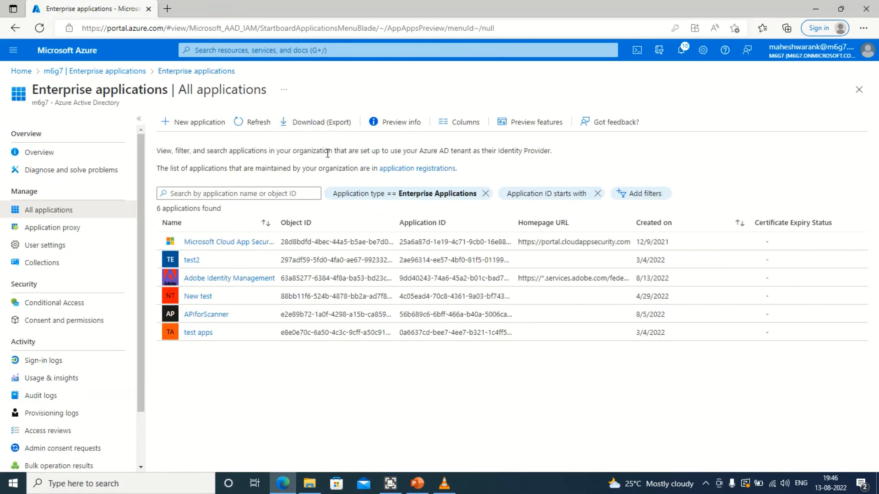
{"action": "left_click", "coordinate": [401, 169]}
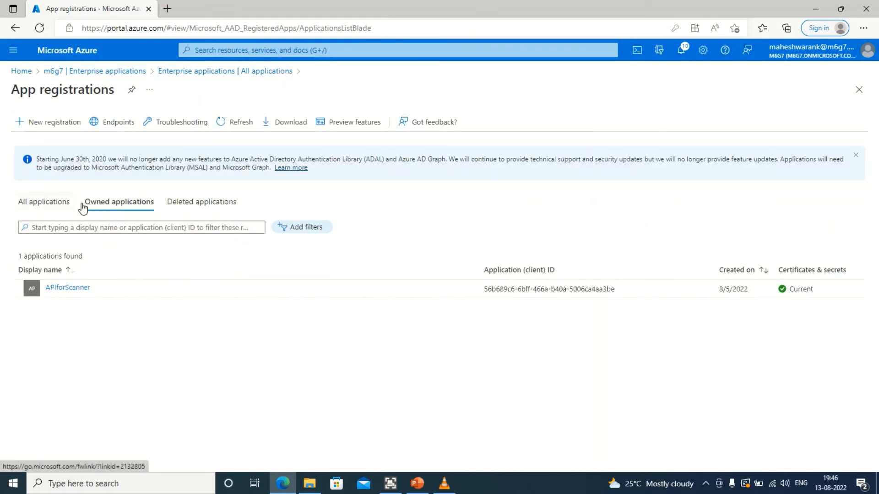
{"action": "left_click", "coordinate": [62, 203]}
{"action": "left_click", "coordinate": [120, 223]}
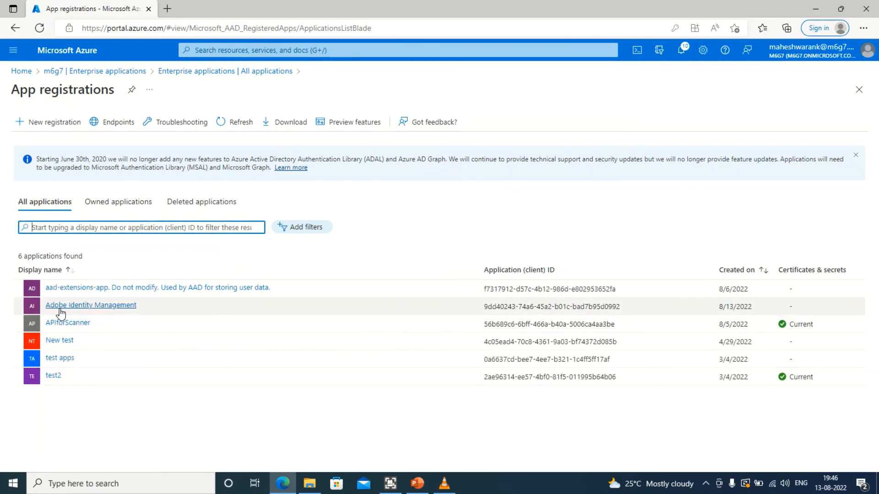
{"action": "left_click", "coordinate": [106, 310]}
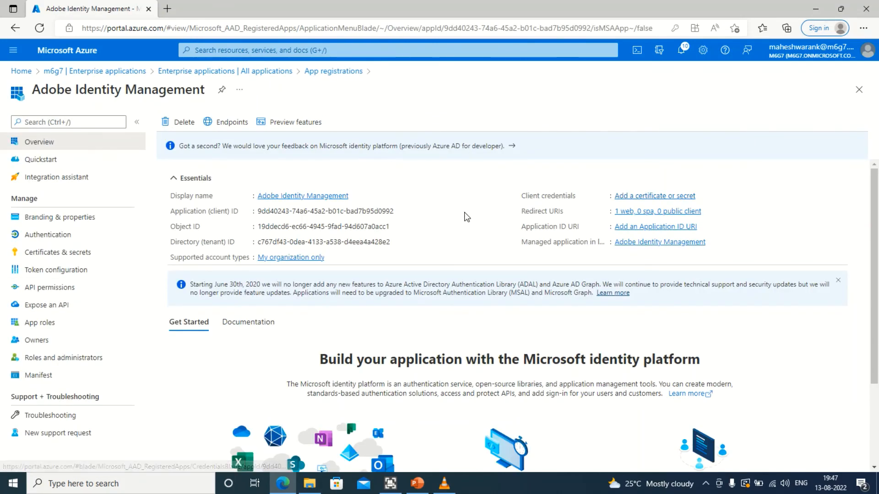
Step: Add the delegated user_impersonation permission from Azure Rights Management Services to the Adobe Identity Management app's API permissions
{"action": "left_click", "coordinate": [54, 289]}
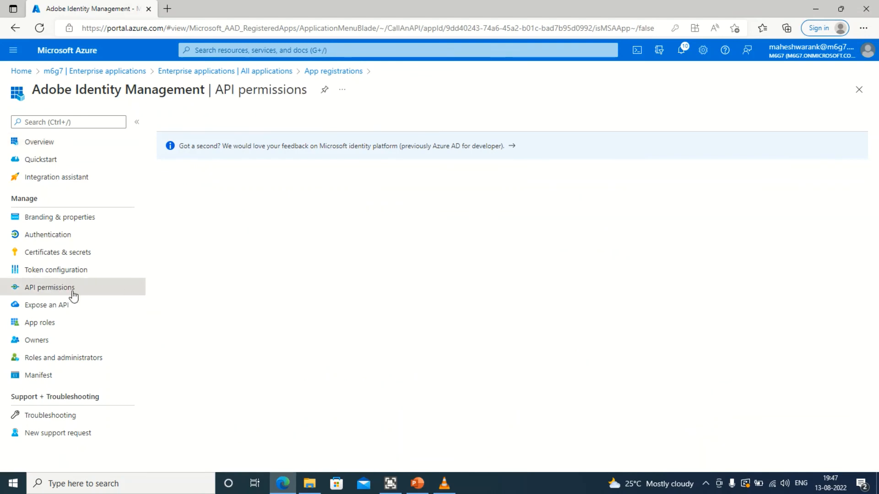
{"action": "left_click", "coordinate": [213, 251]}
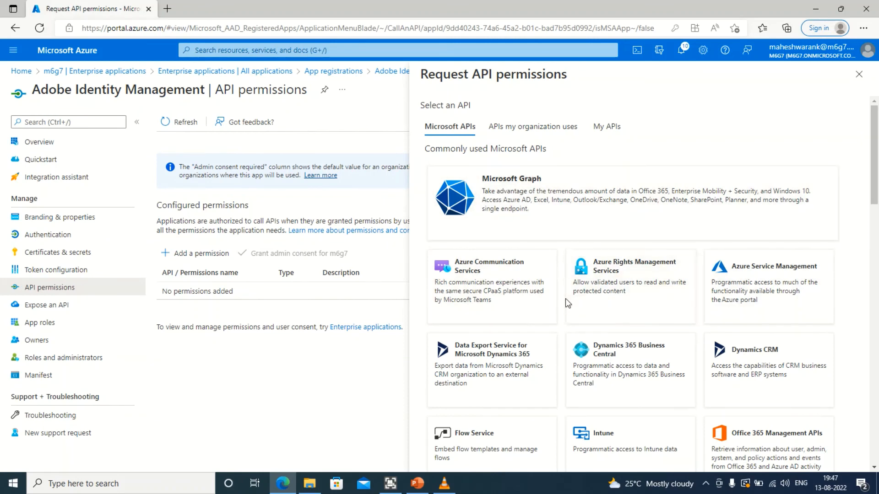
{"action": "left_click", "coordinate": [596, 291]}
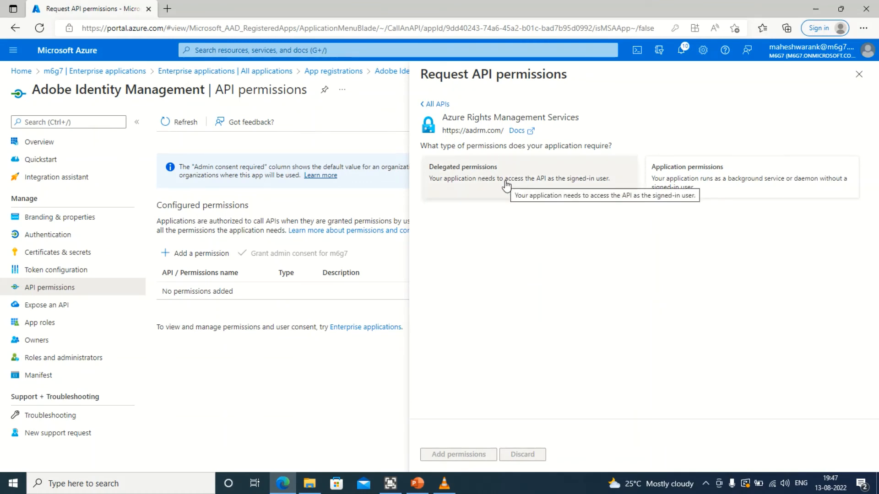
{"action": "left_click", "coordinate": [485, 180]}
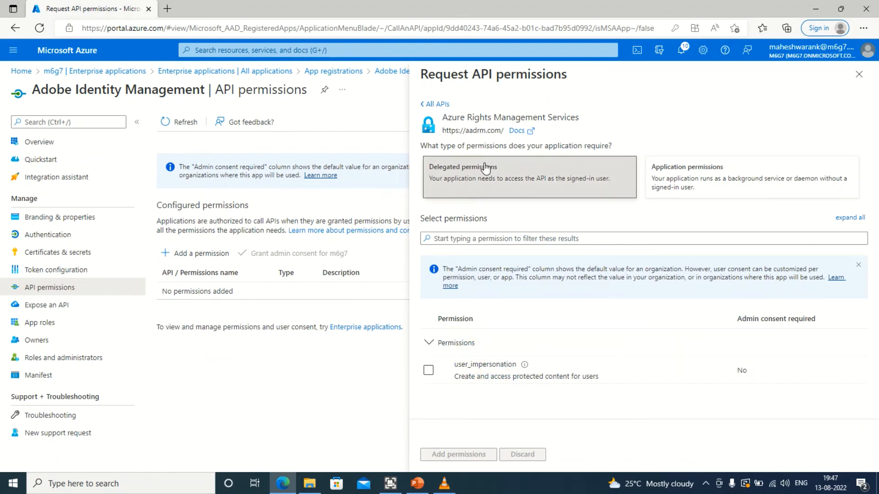
{"action": "left_click", "coordinate": [429, 371]}
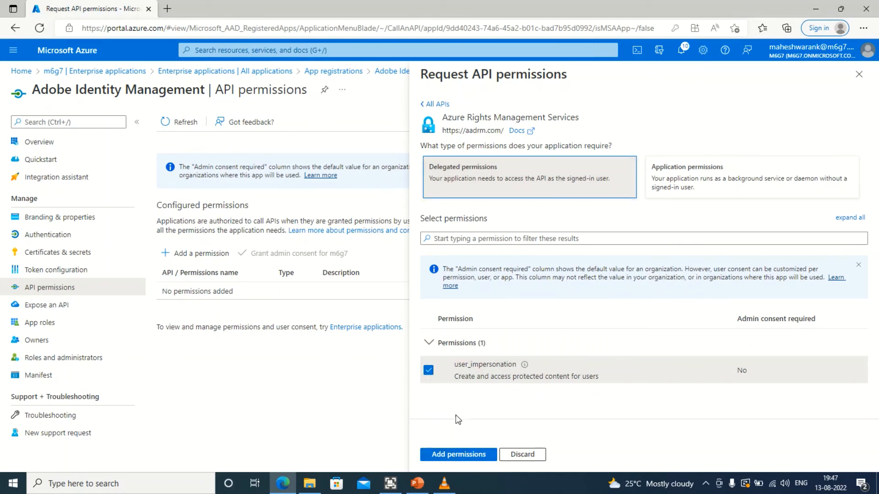
{"action": "left_click", "coordinate": [464, 459]}
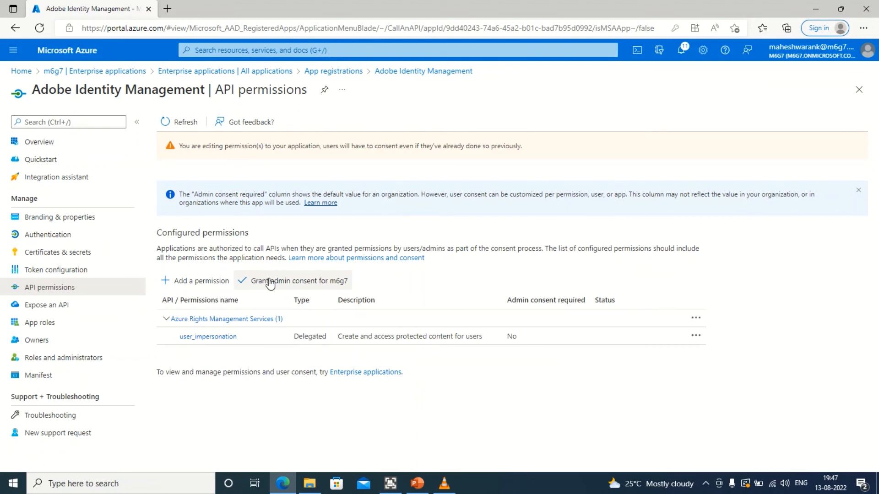
{"action": "left_click", "coordinate": [270, 281]}
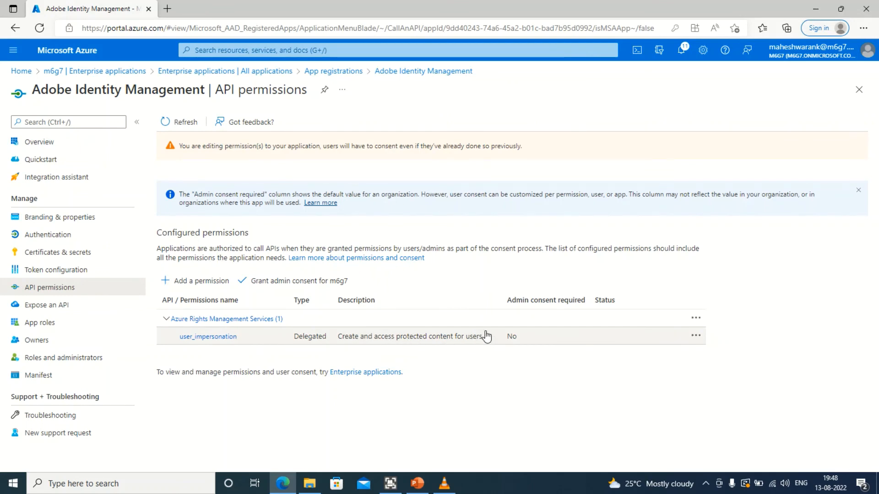
Step: Add the application permission Application.Read.All from Azure Rights Management Services to the Adobe app registration
{"action": "left_click", "coordinate": [197, 281]}
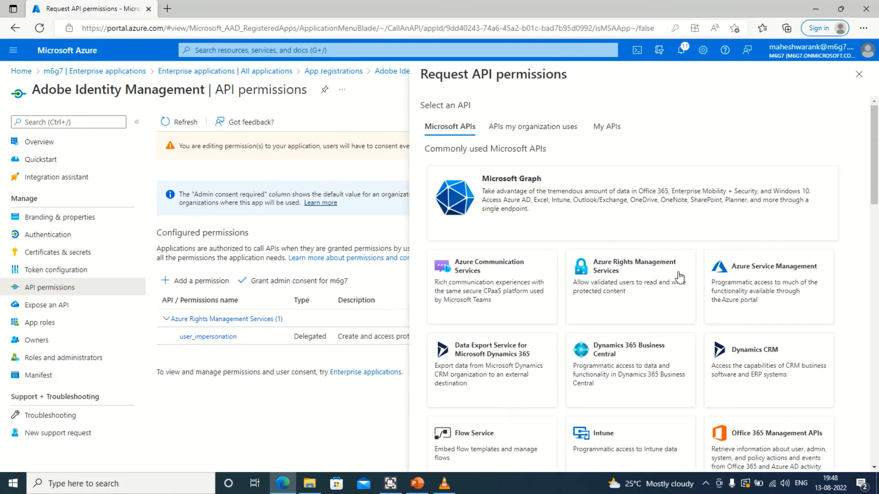
{"action": "left_click", "coordinate": [679, 277]}
{"action": "left_click", "coordinate": [704, 190]}
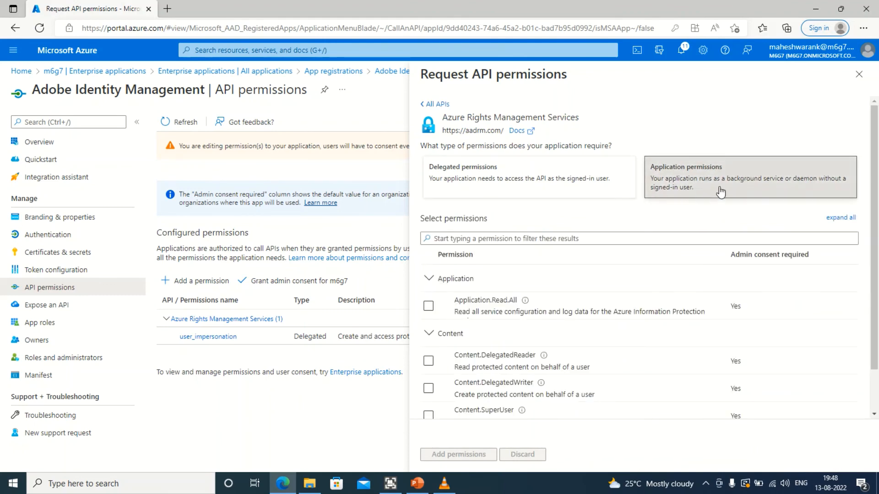
{"action": "scroll", "coordinate": [463, 329], "scroll_direction": "down", "scroll_amount": 3}
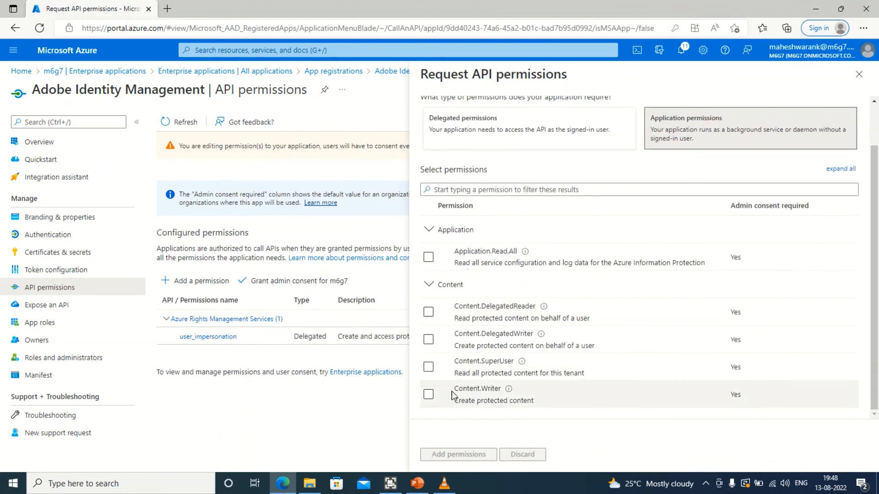
{"action": "scroll", "coordinate": [440, 380], "scroll_direction": "up", "scroll_amount": 3}
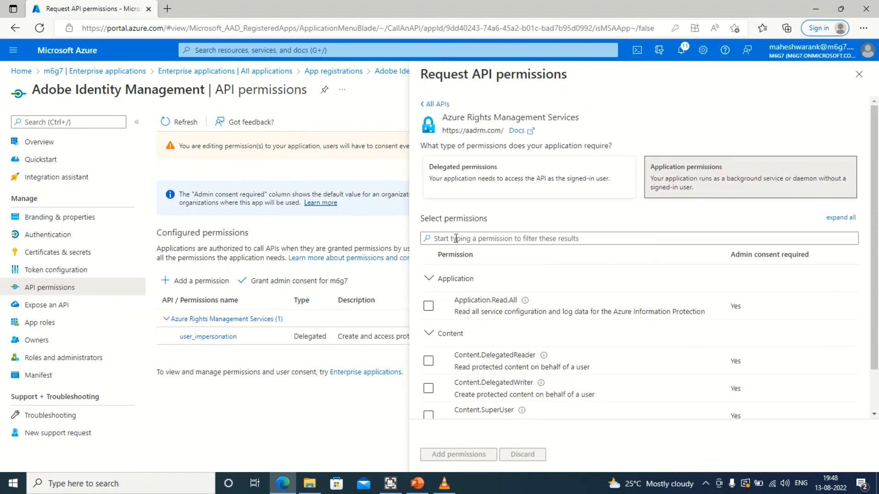
{"action": "left_click", "coordinate": [429, 306]}
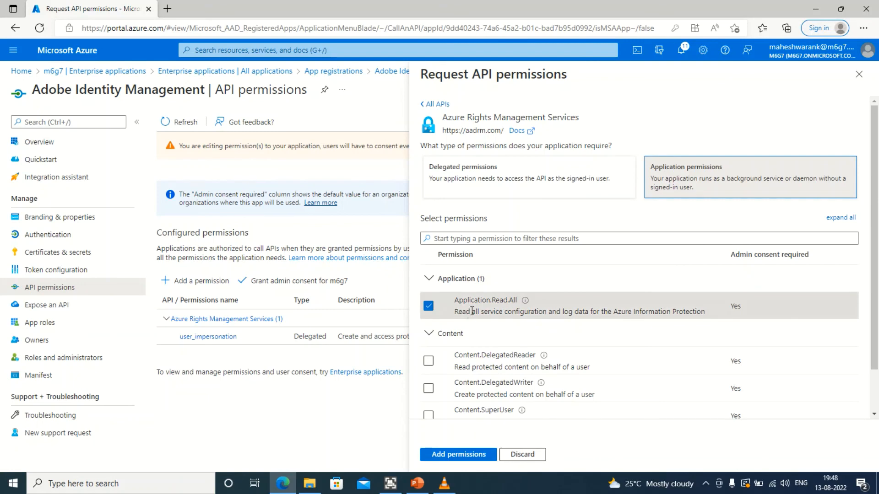
{"action": "left_click", "coordinate": [474, 459]}
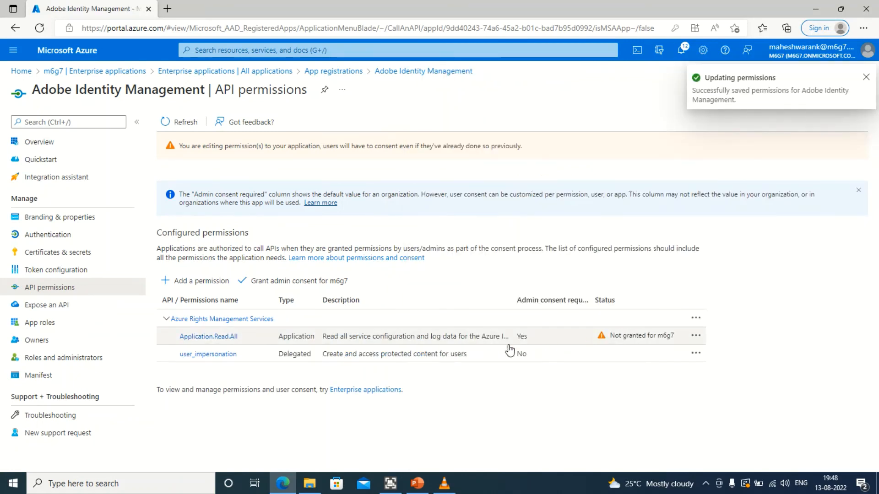
Step: Adjust the configured permissions table's column widths to examine the admin consent requirement and grant status of each permission
{"action": "left_click_drag", "start_coordinate": [610, 337], "coordinate": [673, 343]}
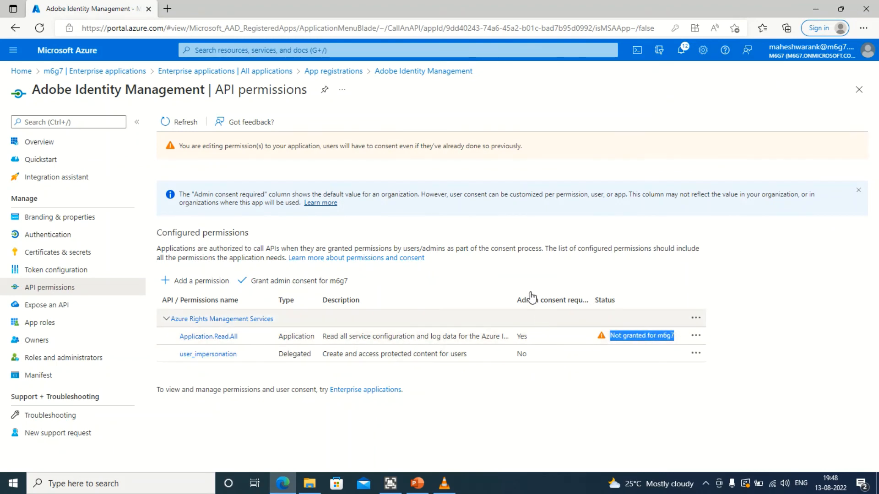
{"action": "double_click", "coordinate": [590, 298]}
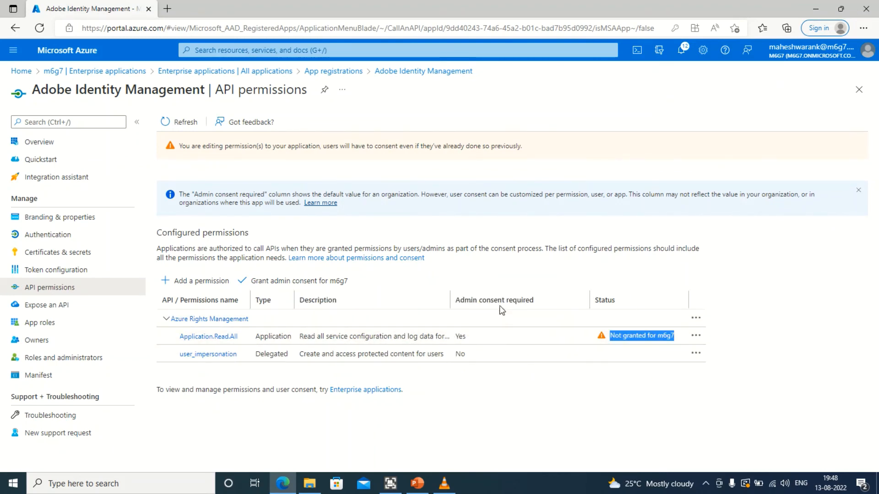
{"action": "left_click_drag", "start_coordinate": [452, 298], "coordinate": [527, 382]}
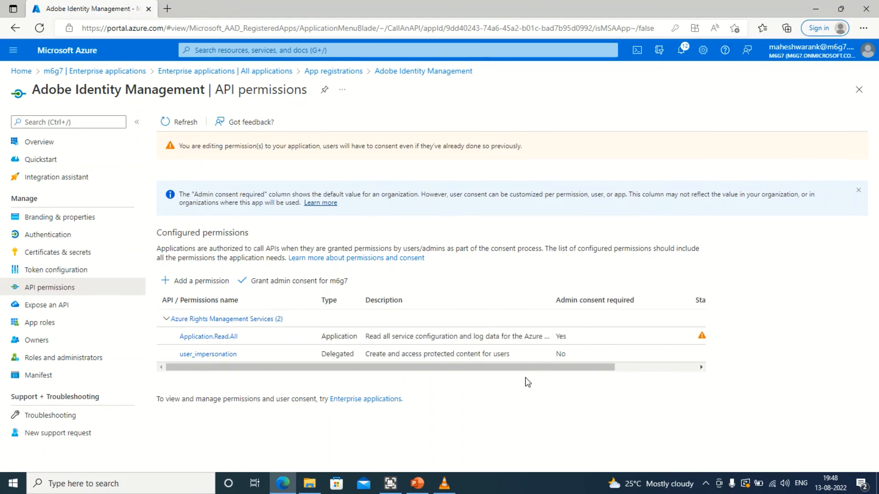
{"action": "mouse_move", "coordinate": [235, 365]}
{"action": "left_mouse_down"}
{"action": "mouse_move", "coordinate": [320, 367]}
{"action": "mouse_move", "coordinate": [245, 367]}
{"action": "left_mouse_up"}
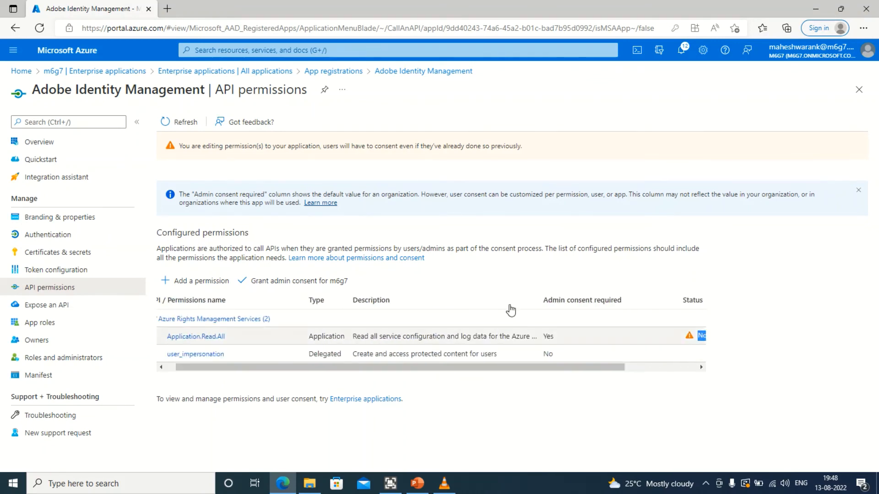
{"action": "left_click_drag", "start_coordinate": [675, 293], "coordinate": [651, 311]}
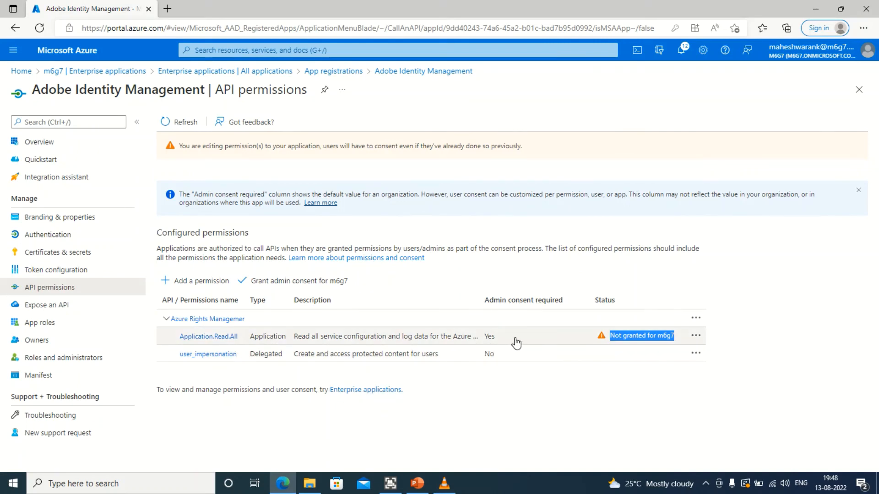
{"action": "left_click", "coordinate": [623, 343]}
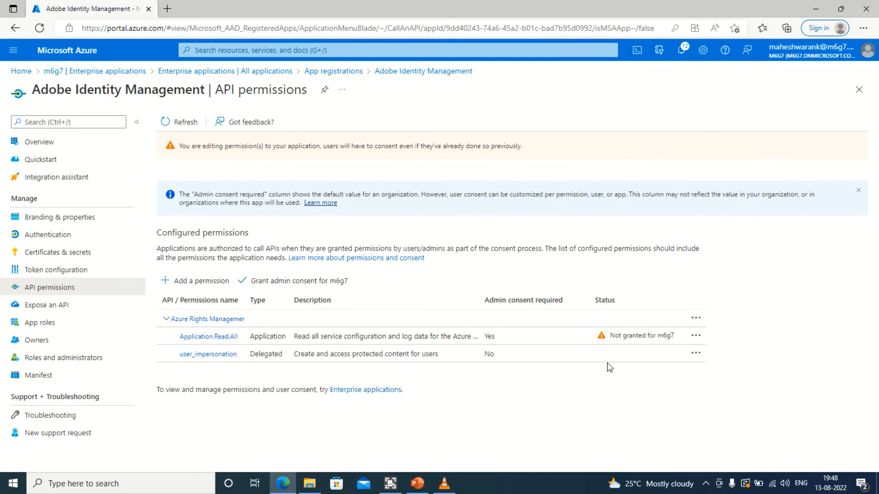
{"action": "left_click_drag", "start_coordinate": [690, 300], "coordinate": [695, 301]}
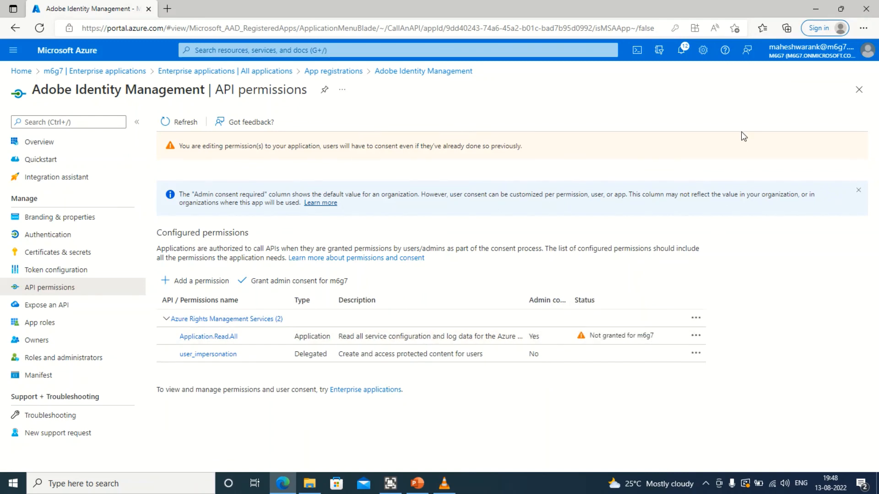
Step: Return through the app registrations to the list of all enterprise applications and review its management and activity sections
{"action": "mouse_move", "coordinate": [832, 58]}
{"action": "left_click", "coordinate": [332, 71]}
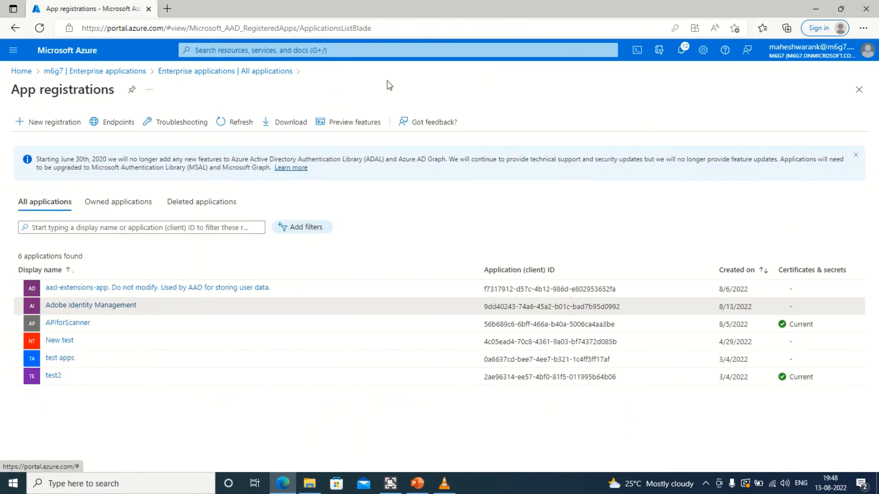
{"action": "left_click", "coordinate": [192, 72]}
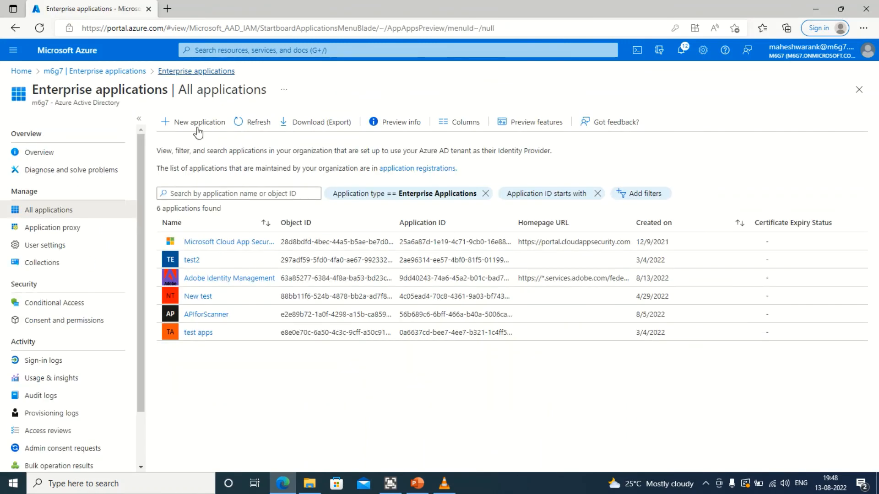
{"action": "scroll", "coordinate": [85, 412], "scroll_direction": "down", "scroll_amount": 1}
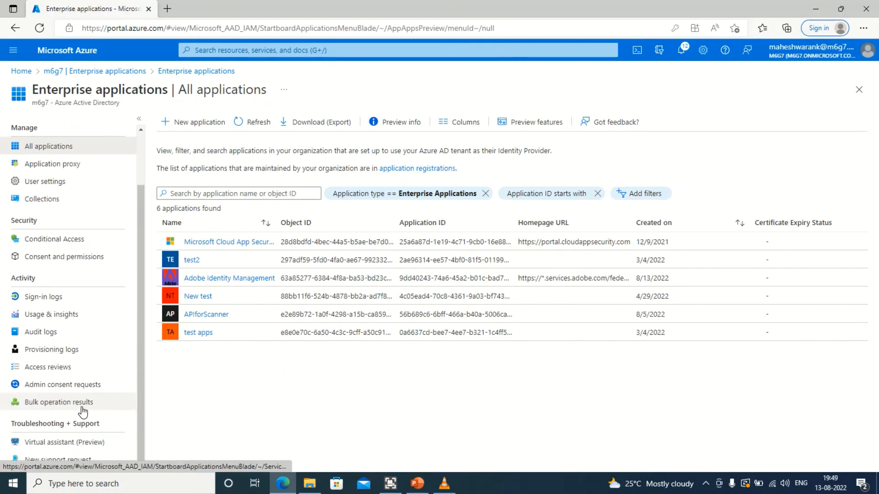
{"action": "scroll", "coordinate": [65, 435], "scroll_direction": "up", "scroll_amount": 1}
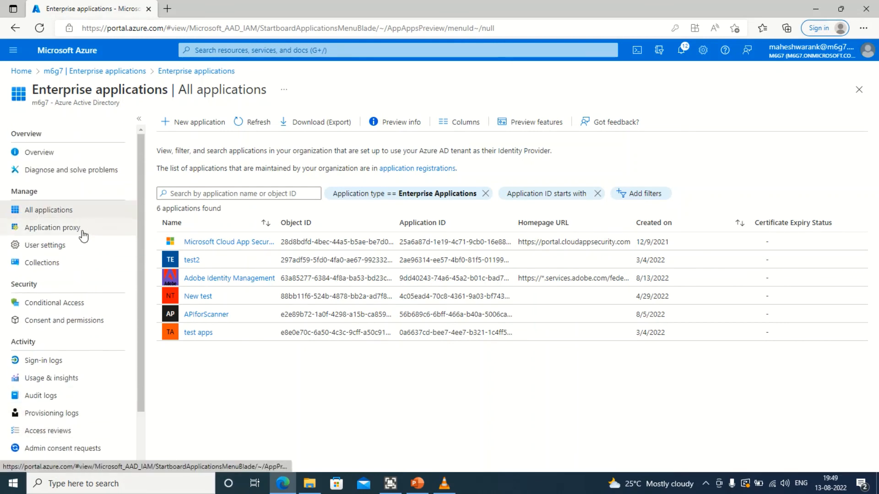